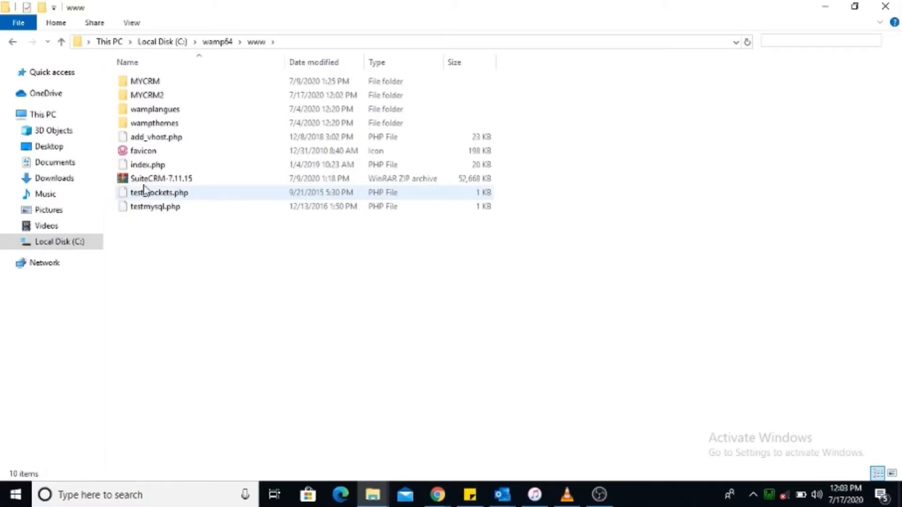
# Extract SuiteCRM-7.11.15.zip into C:\wamp64\www and bring the Chrome window forward.
pyautogui.rightClick(155, 182)
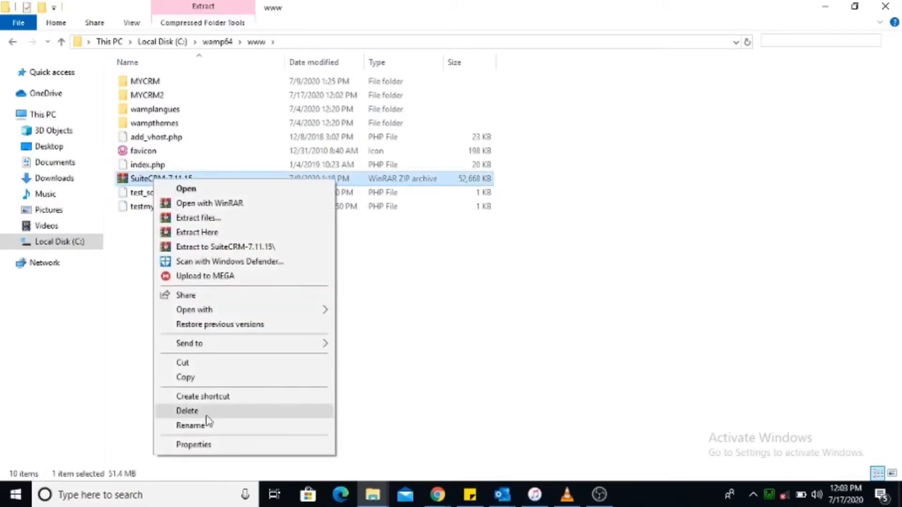
pyautogui.click(215, 221)
pyautogui.click(416, 146)
pyautogui.press('BackSpace')
pyautogui.press('BackSpace')
pyautogui.press('BackSpace')
pyautogui.press('BackSpace')
pyautogui.press('BackSpace')
pyautogui.press('BackSpace')
pyautogui.press('BackSpace')
pyautogui.press('BackSpace')
pyautogui.press('BackSpace')
pyautogui.press('BackSpace')
pyautogui.press('BackSpace')
pyautogui.press('BackSpace')
pyautogui.press('BackSpace')
pyautogui.press('BackSpace')
pyautogui.press('BackSpace')
pyautogui.press('BackSpace')
pyautogui.press('BackSpace')
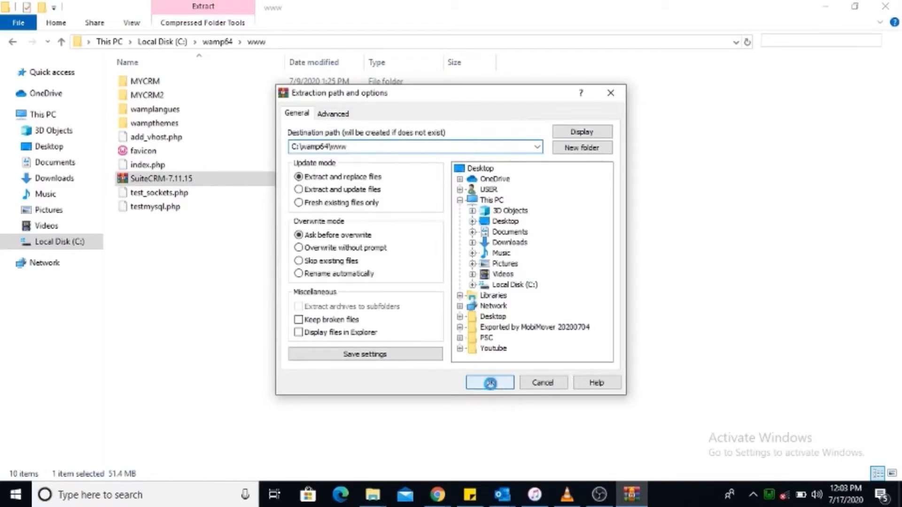
pyautogui.click(490, 382)
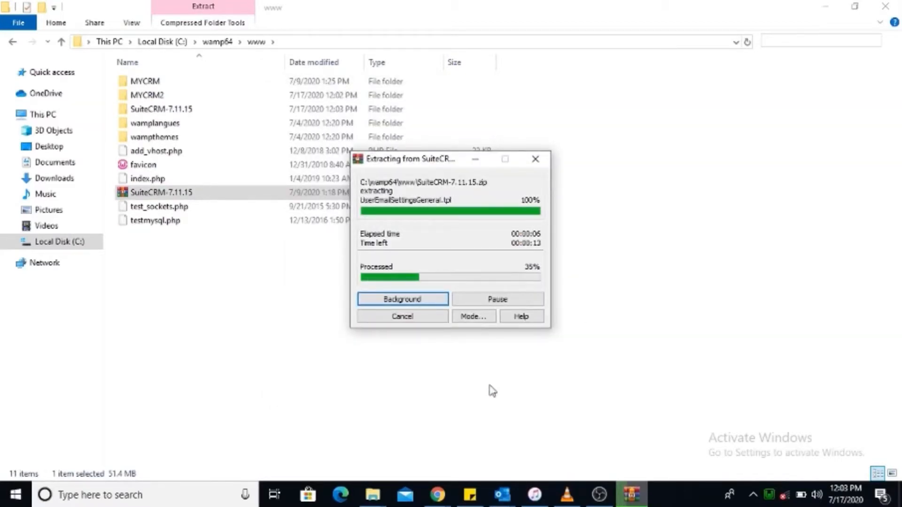
pyautogui.click(441, 496)
# Open SALES > Contacts, log back in, then close the SuiteCRM browser tab.
pyautogui.click(382, 443)
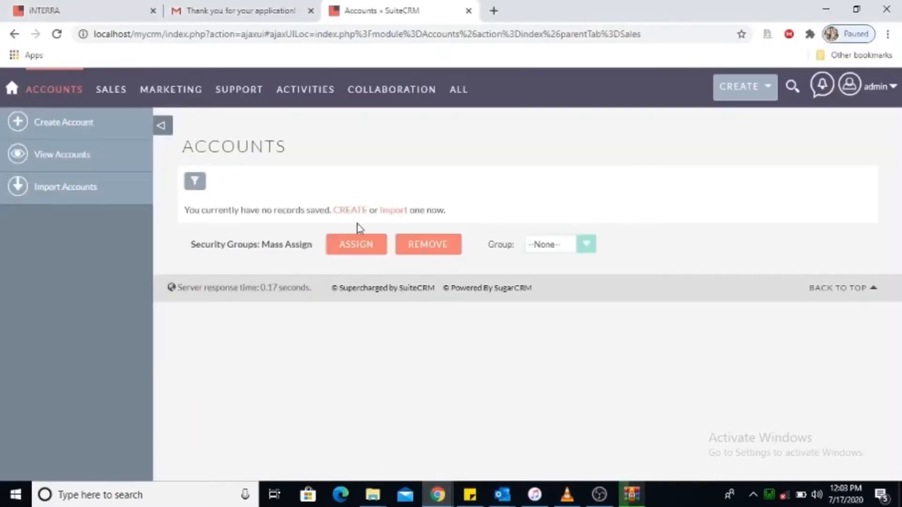
pyautogui.moveTo(71, 94)
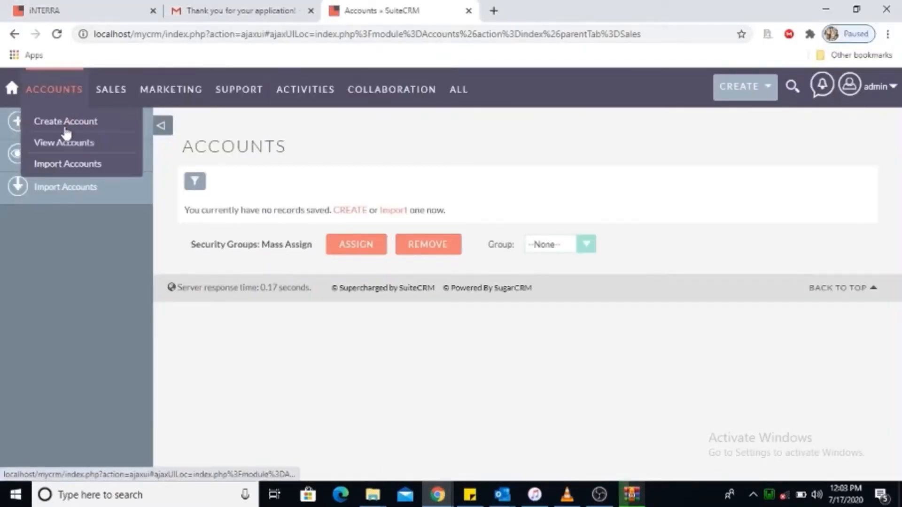
pyautogui.moveTo(111, 90)
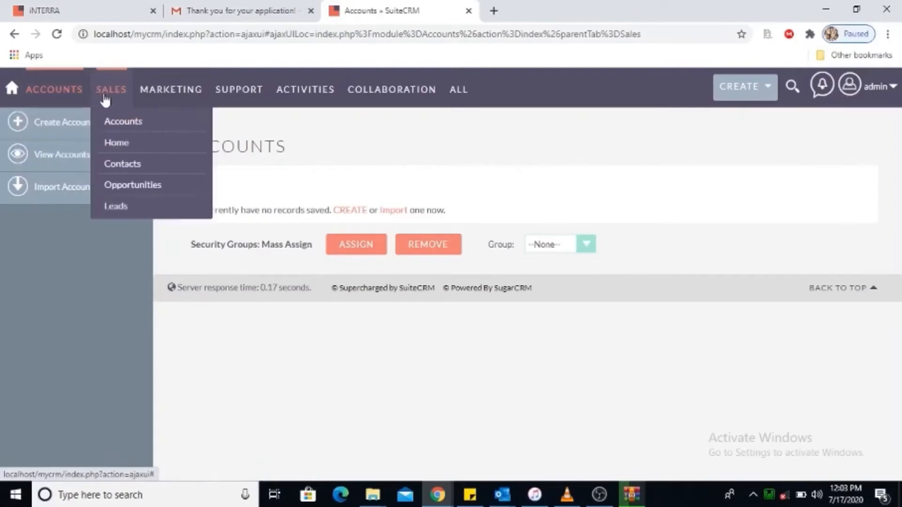
pyautogui.click(122, 161)
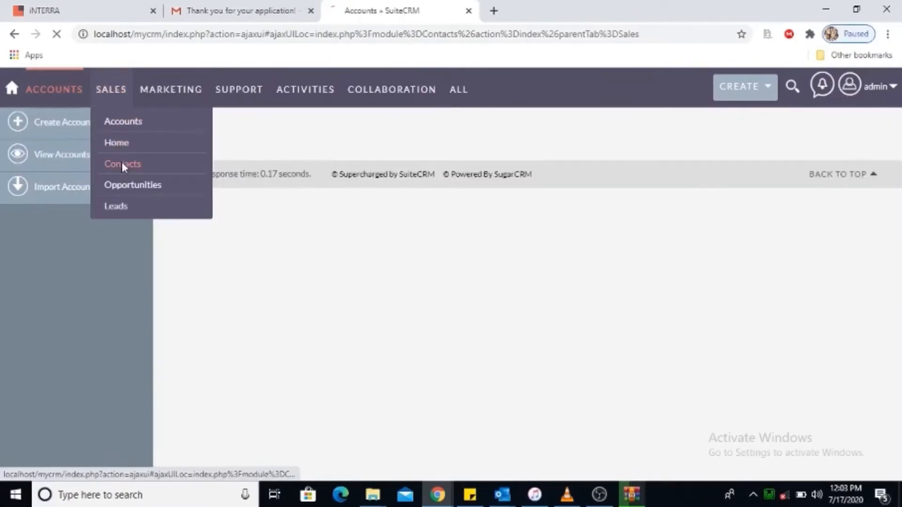
pyautogui.click(454, 361)
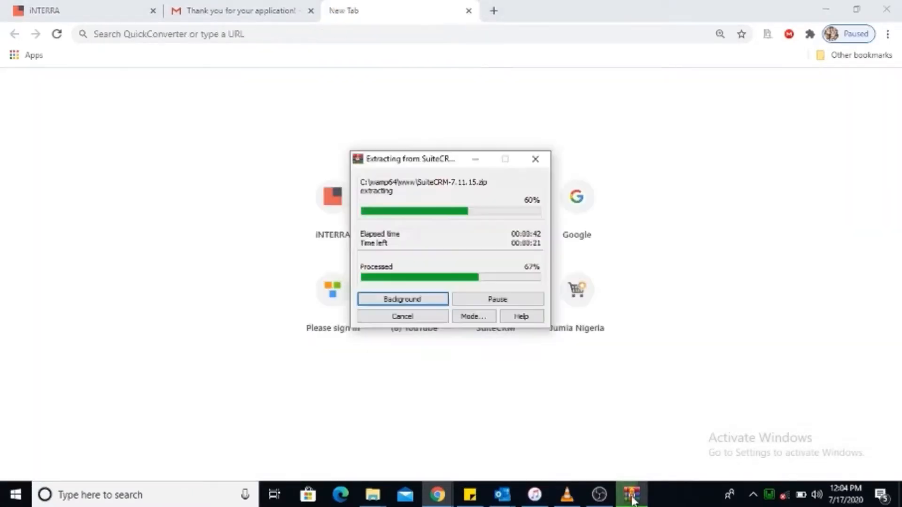
pyautogui.click(632, 496)
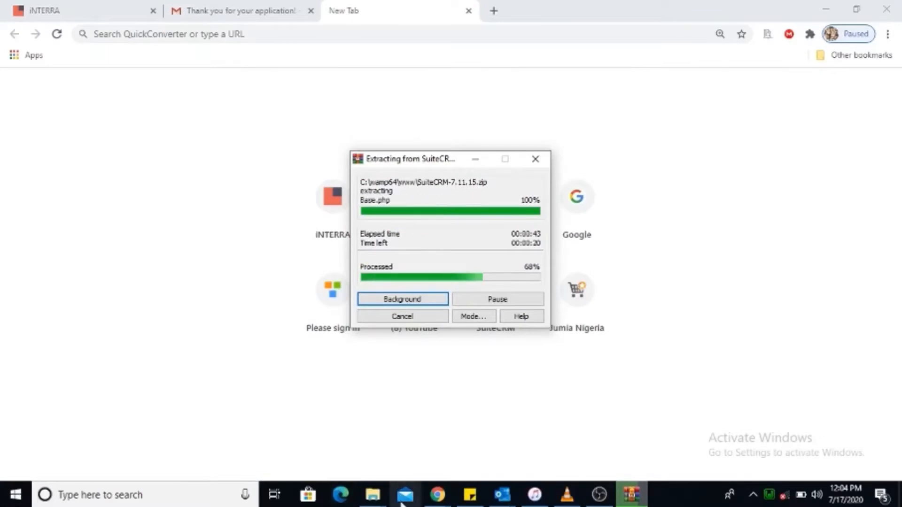
# Rename the extracted SuiteCRM-7.11.15 folder in C:\wamp64\www to MYPROJECT, then return to Chrome.
pyautogui.moveTo(374, 504)
pyautogui.click(328, 450)
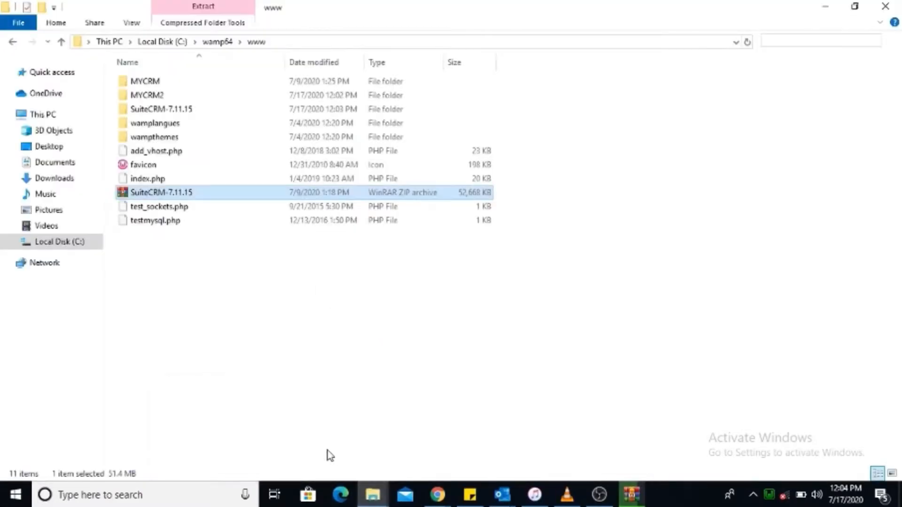
pyautogui.rightClick(165, 111)
pyautogui.click(212, 430)
pyautogui.write('MYPROJECT')
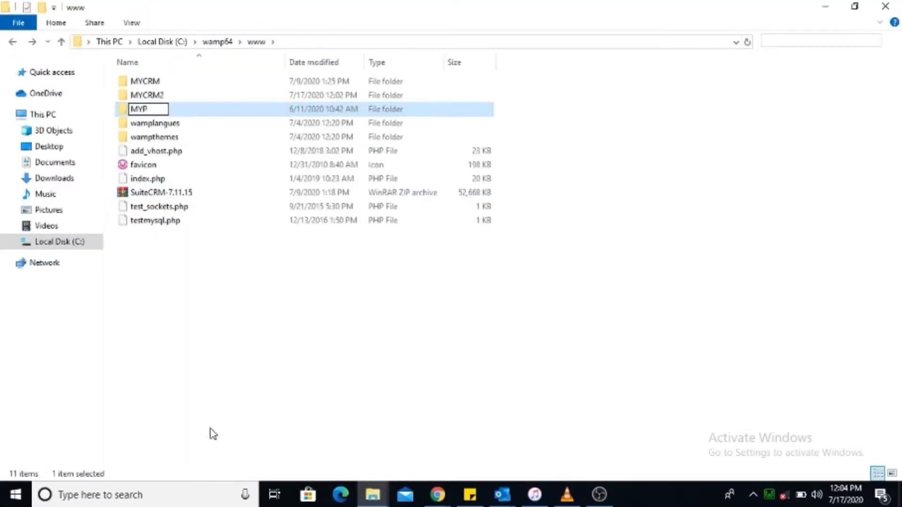
pyautogui.click(274, 403)
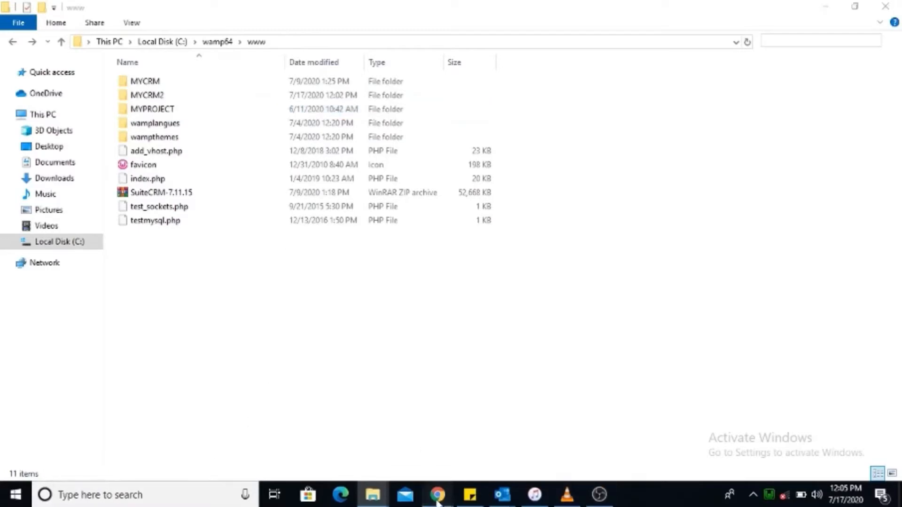
pyautogui.click(437, 495)
# Load localhost/myproject, accept the licence and pass the System Environment check.
pyautogui.write('l')
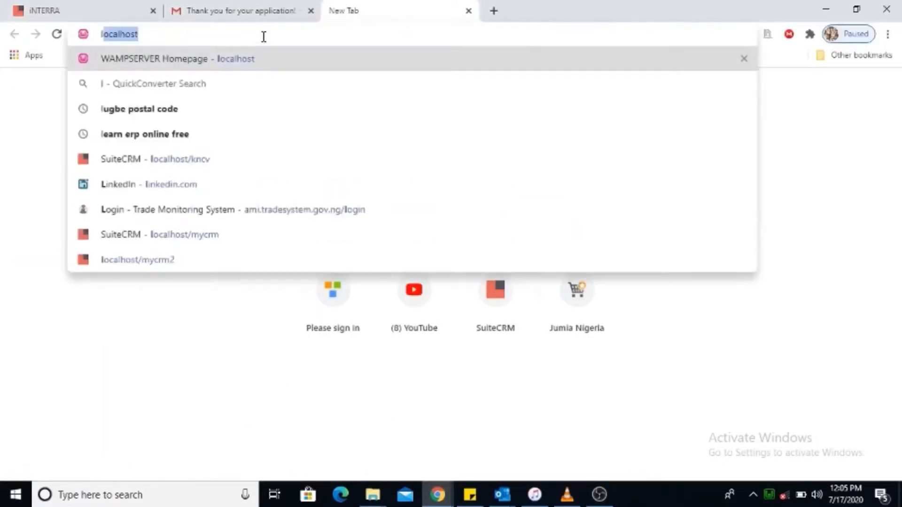
pyautogui.write('ocalhost')
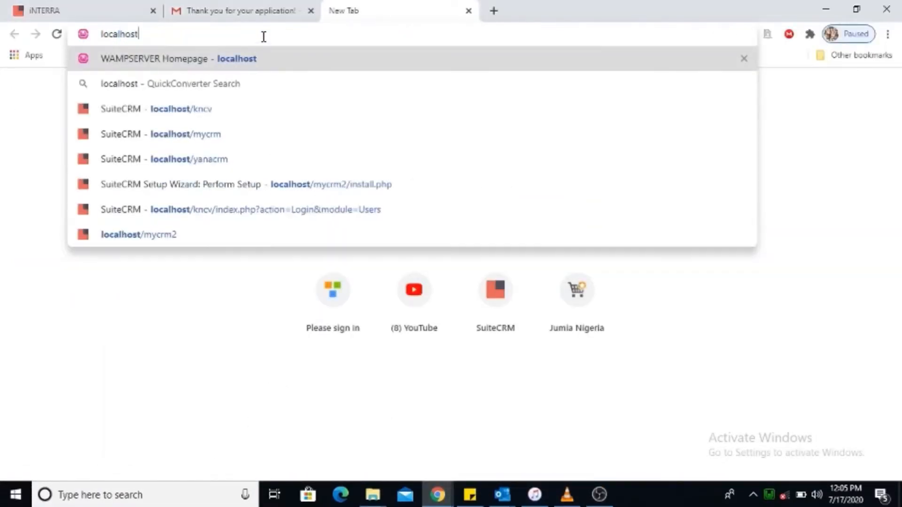
pyautogui.write('/my')
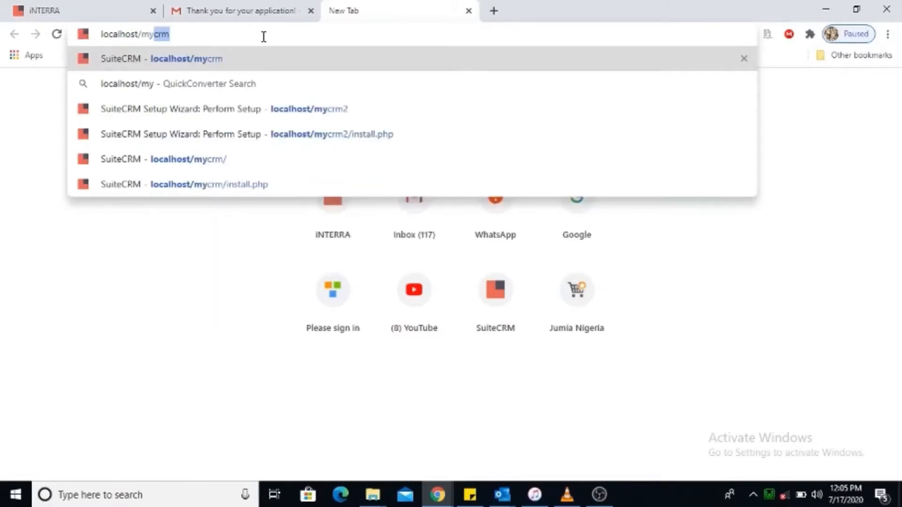
pyautogui.write('project')
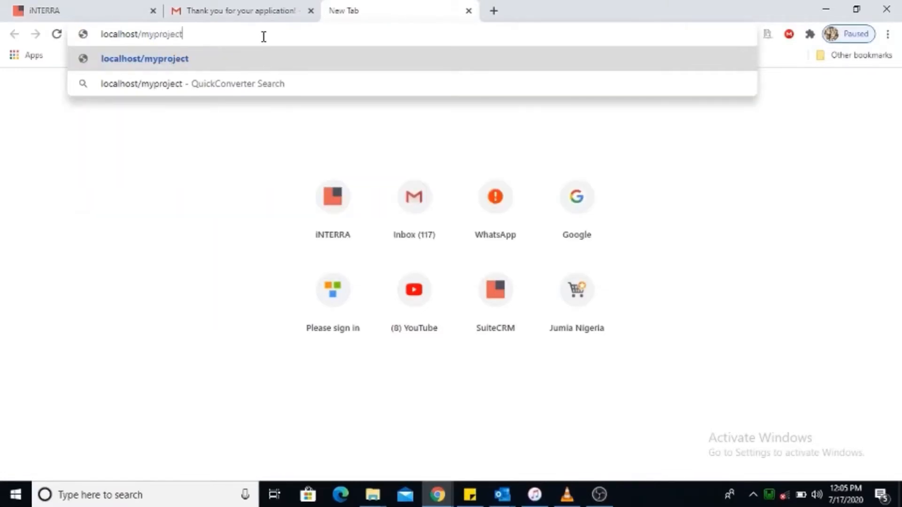
pyautogui.press('Return')
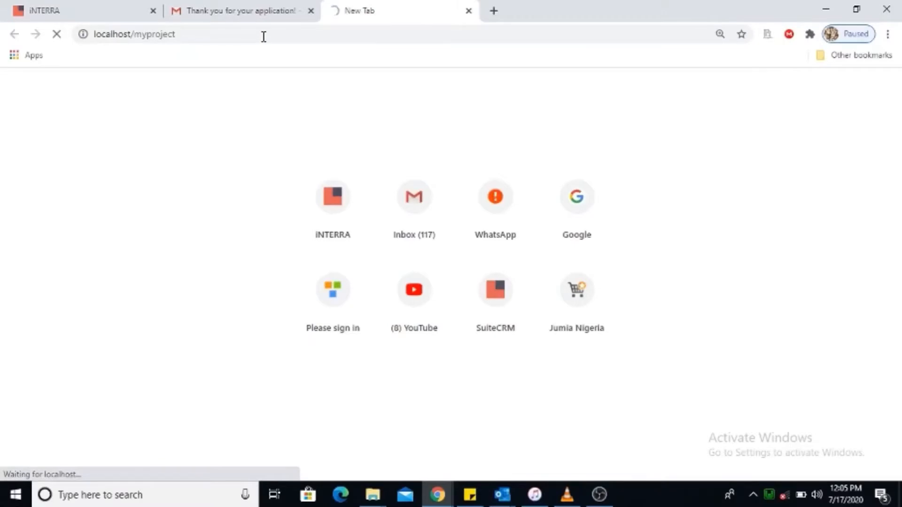
pyautogui.click(392, 349)
pyautogui.click(843, 397)
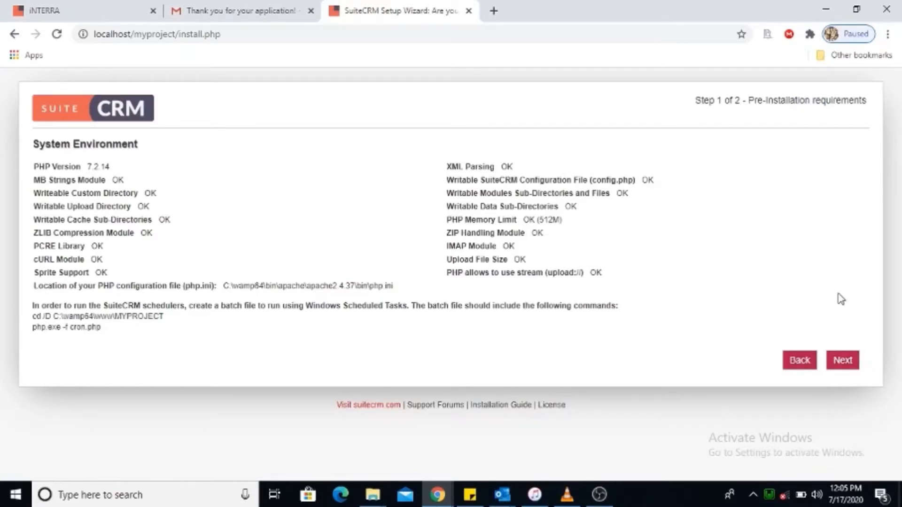
pyautogui.click(843, 361)
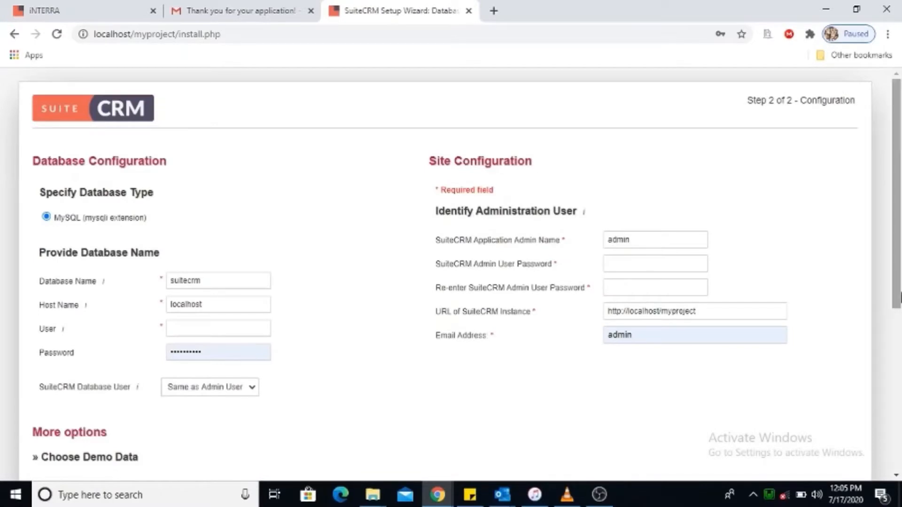
# Set the database name to myprojectdb, clear the database password and use user root.
pyautogui.scroll(-3, 900, 258)
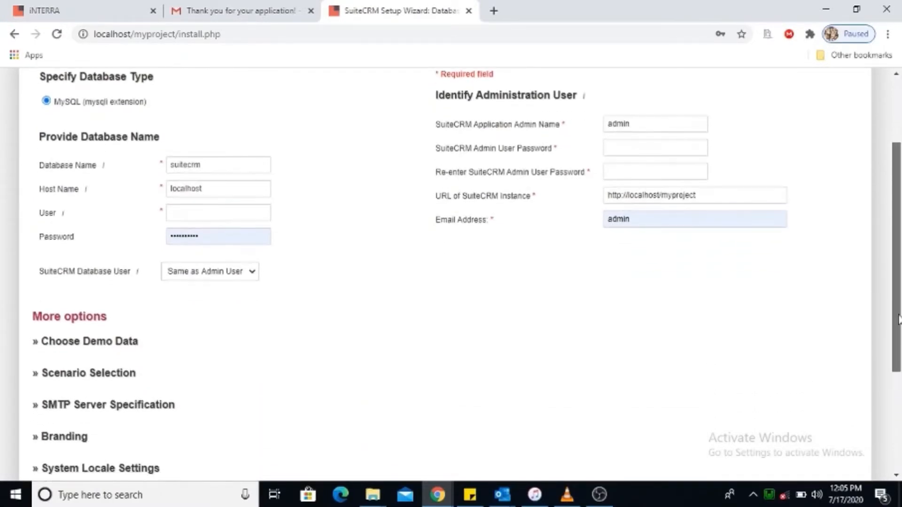
pyautogui.click(229, 165)
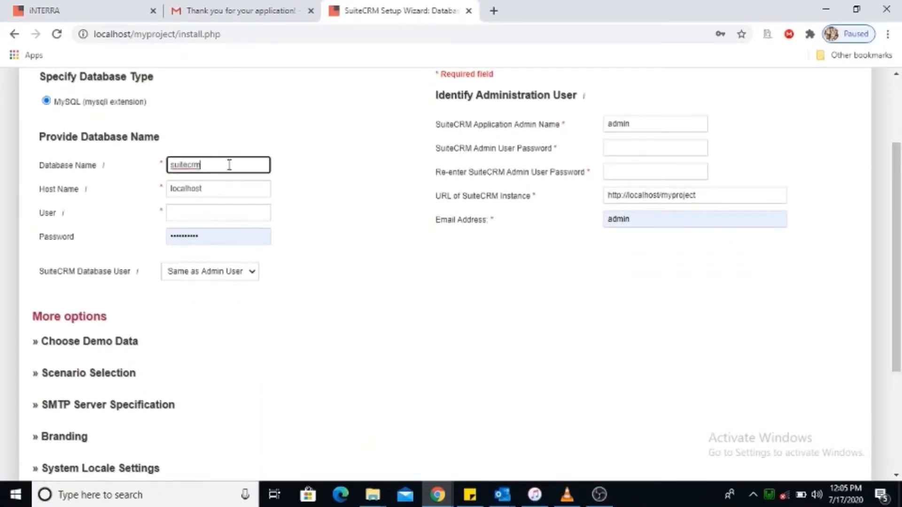
pyautogui.press('BackSpace')
pyautogui.press('BackSpace')
pyautogui.press('BackSpace')
pyautogui.press('BackSpace')
pyautogui.press('BackSpace')
pyautogui.press('BackSpace')
pyautogui.press('BackSpace')
pyautogui.press('BackSpace')
pyautogui.write('myprojectdb')
pyautogui.click(212, 237)
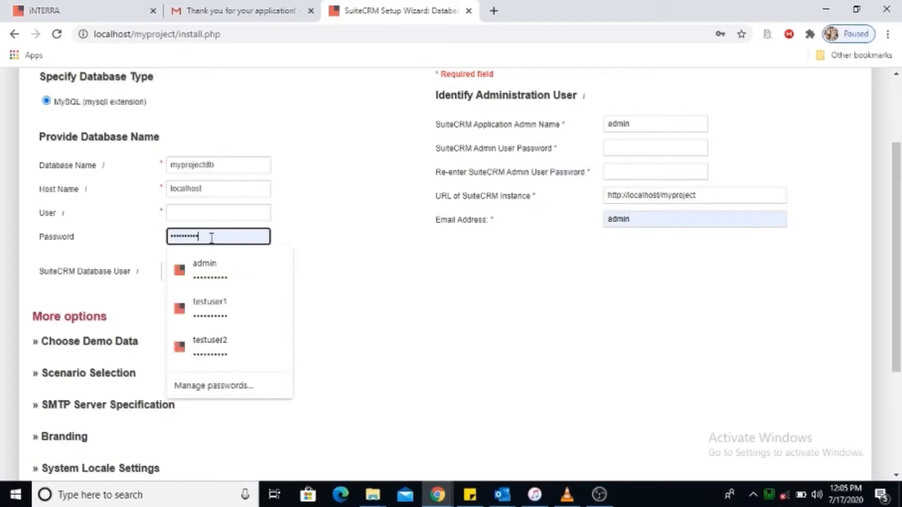
pyautogui.press('BackSpace')
pyautogui.press('BackSpace')
pyautogui.press('BackSpace')
pyautogui.press('BackSpace')
pyautogui.press('BackSpace')
pyautogui.press('BackSpace')
pyautogui.press('BackSpace')
pyautogui.press('BackSpace')
pyautogui.press('BackSpace')
pyautogui.press('BackSpace')
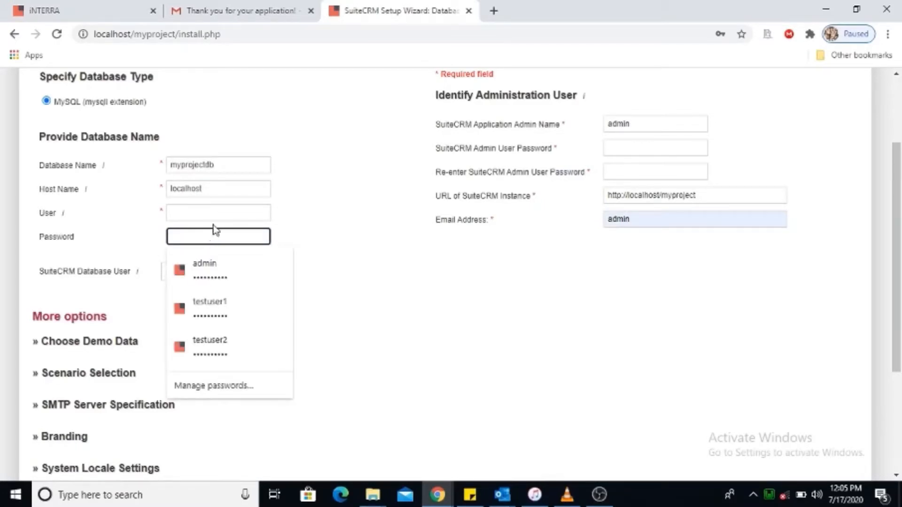
pyautogui.click(209, 214)
pyautogui.write('root')
# Enter and confirm the admin password and fill in the administrator's e-mail address.
pyautogui.click(637, 147)
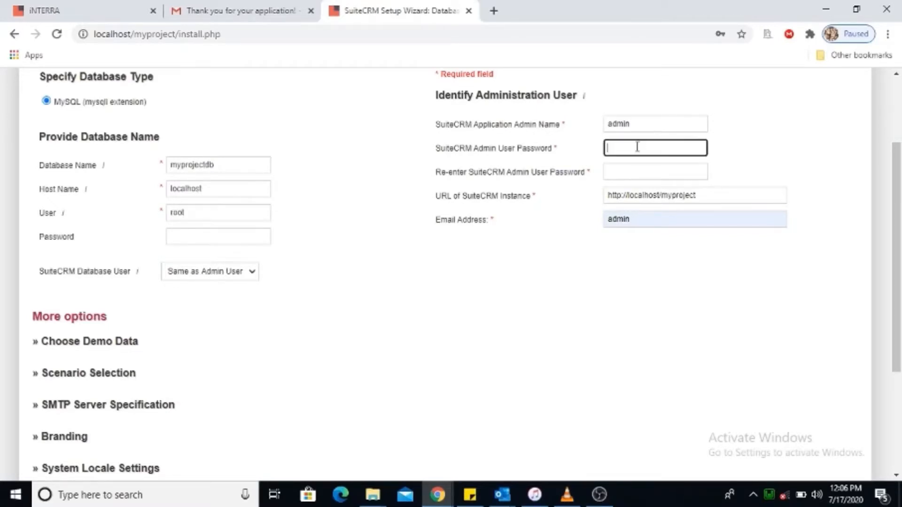
pyautogui.write('•')
pyautogui.click(631, 165)
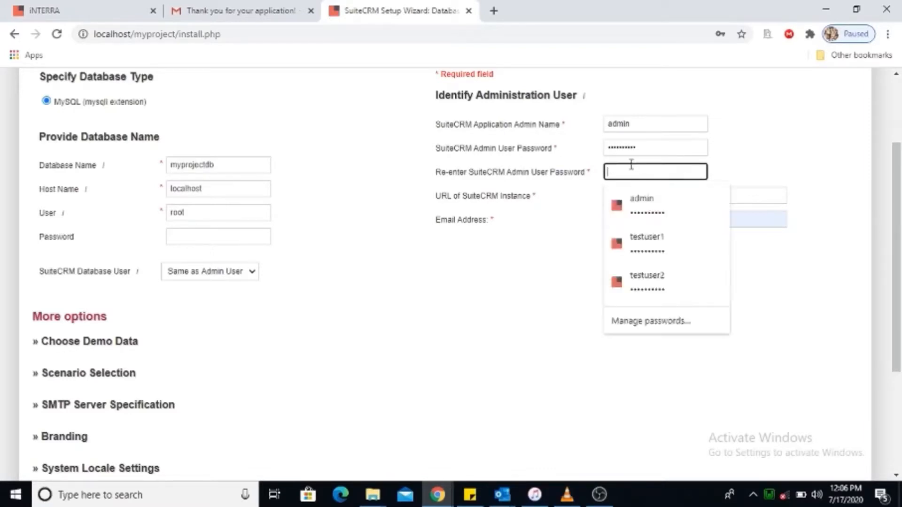
pyautogui.write('•')
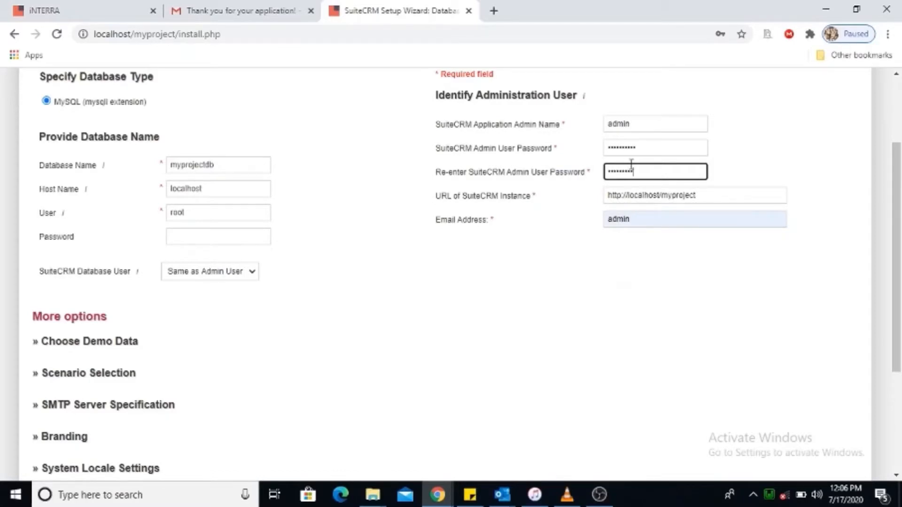
pyautogui.click(649, 220)
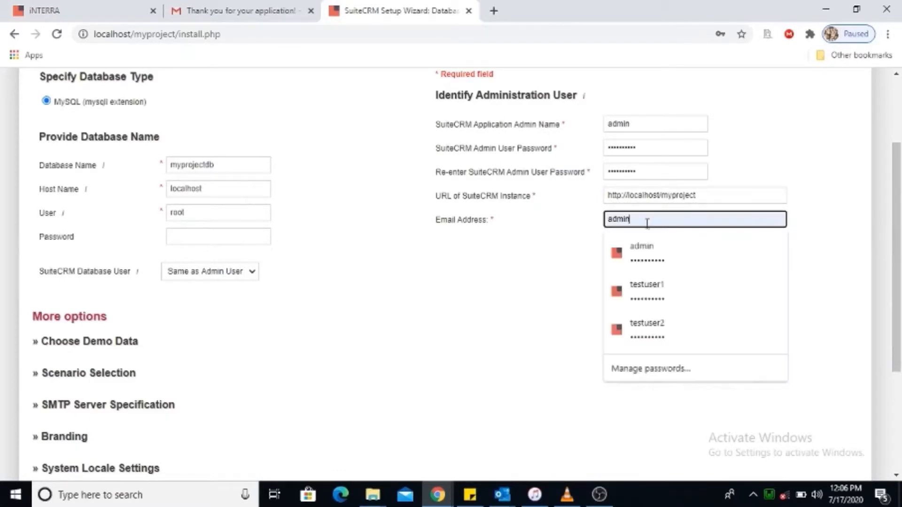
pyautogui.press('BackSpace')
pyautogui.press('BackSpace')
pyautogui.press('BackSpace')
pyautogui.press('BackSpace')
pyautogui.press('BackSpace')
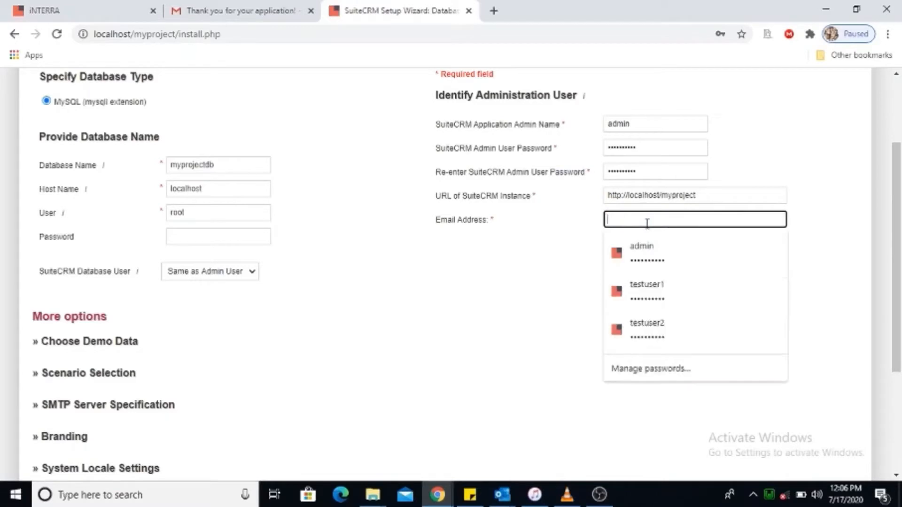
pyautogui.click(644, 250)
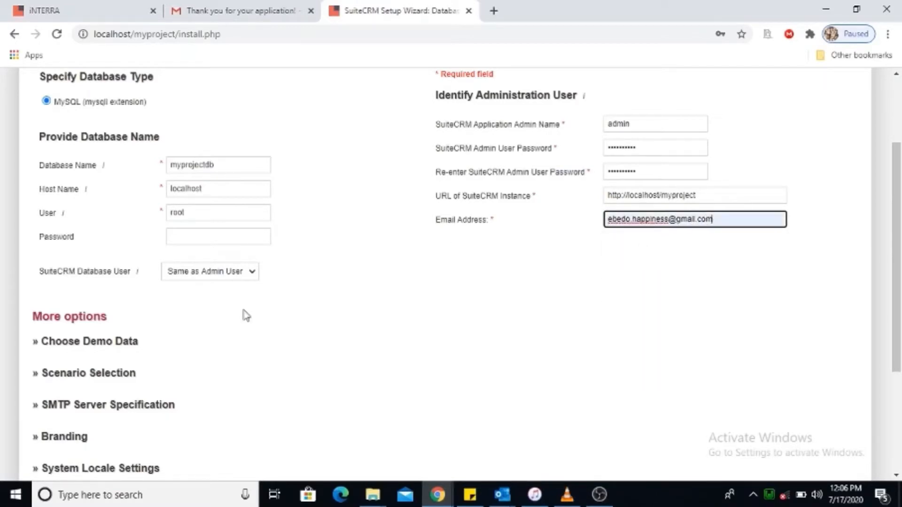
# Set Populate Database with Demo Data to Yes.
pyautogui.click(45, 342)
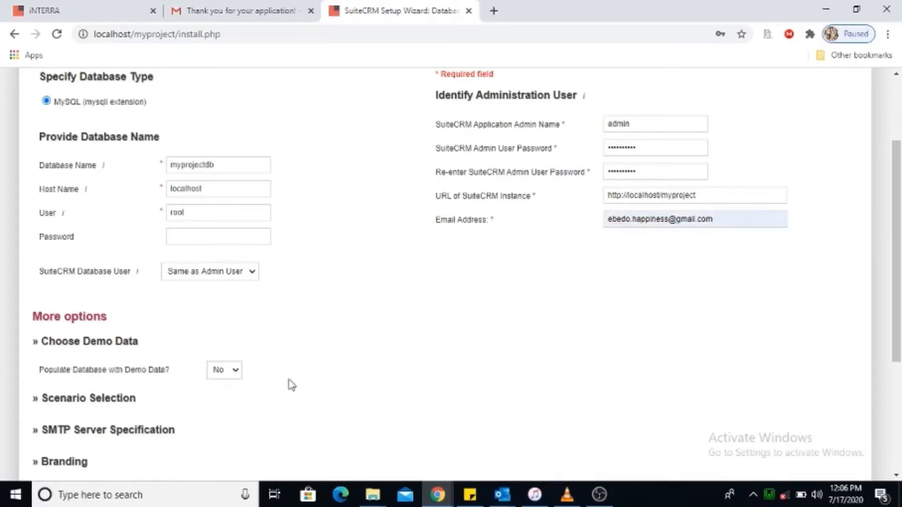
pyautogui.click(237, 371)
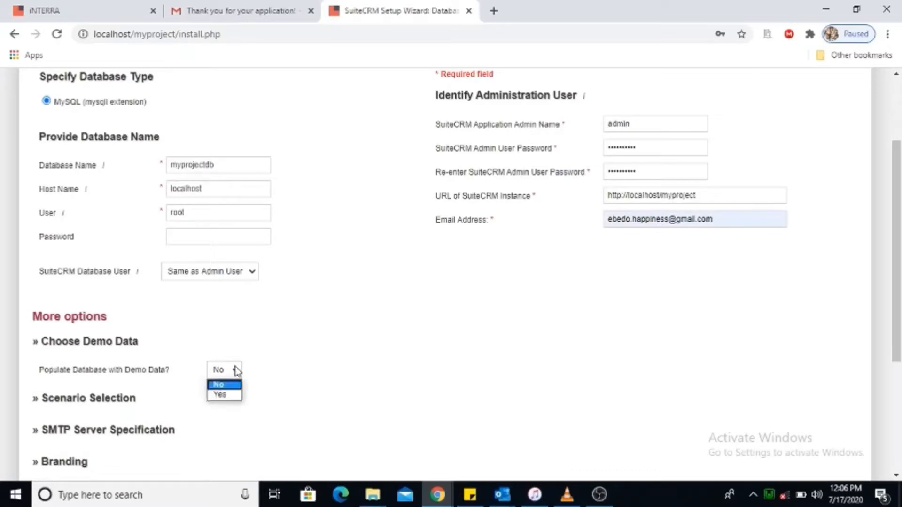
pyautogui.click(234, 396)
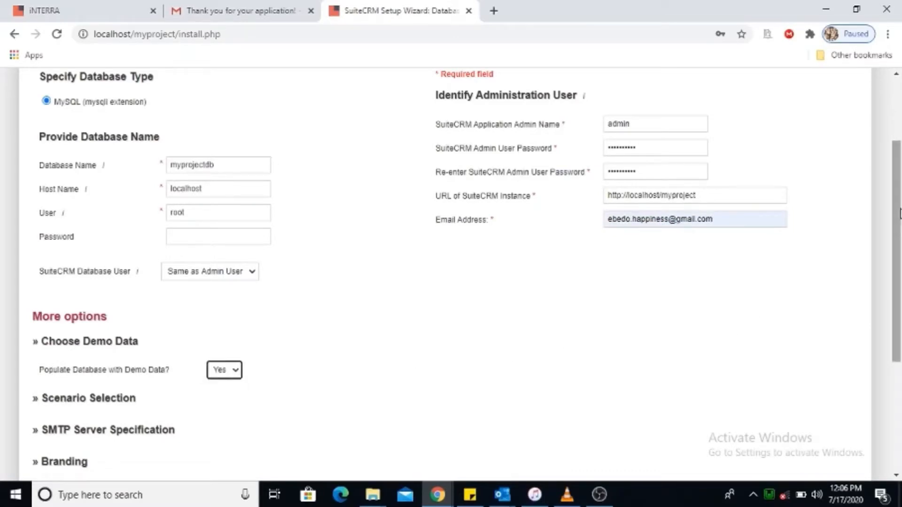
pyautogui.moveTo(897, 210); pyautogui.dragTo(866, 395)
# Run the installation, finish setup and log in as admin to reach the Dashboard.
pyautogui.click(832, 401)
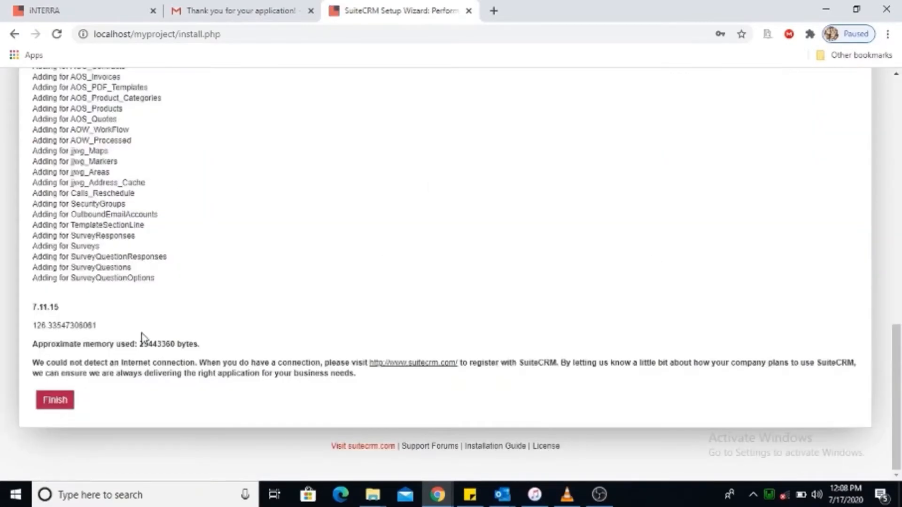
pyautogui.click(55, 400)
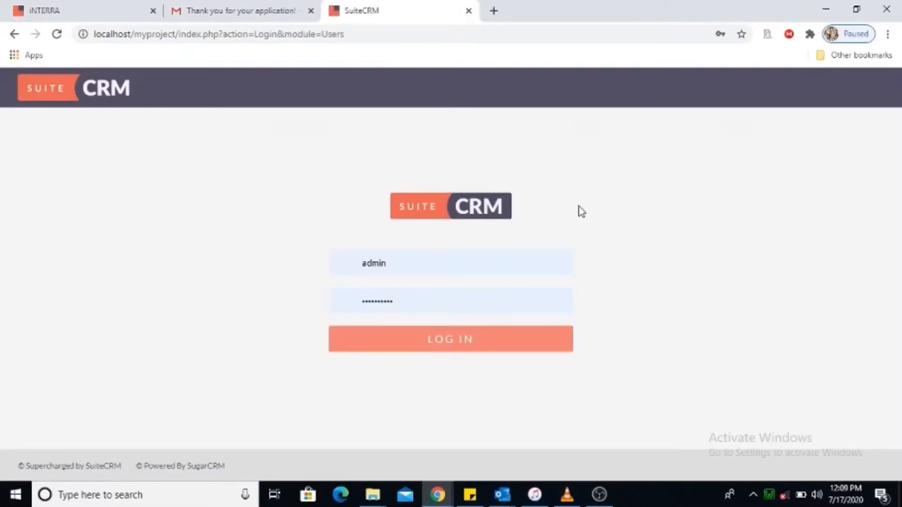
pyautogui.click(460, 341)
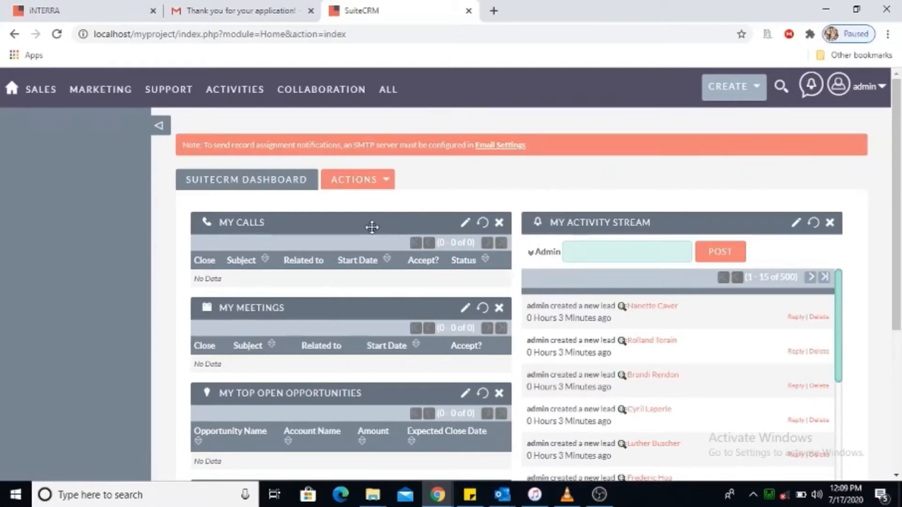
# Move the My Meetings and My Top Open Opportunities dashlets into the right column.
pyautogui.moveTo(374, 222); pyautogui.dragTo(373, 216)
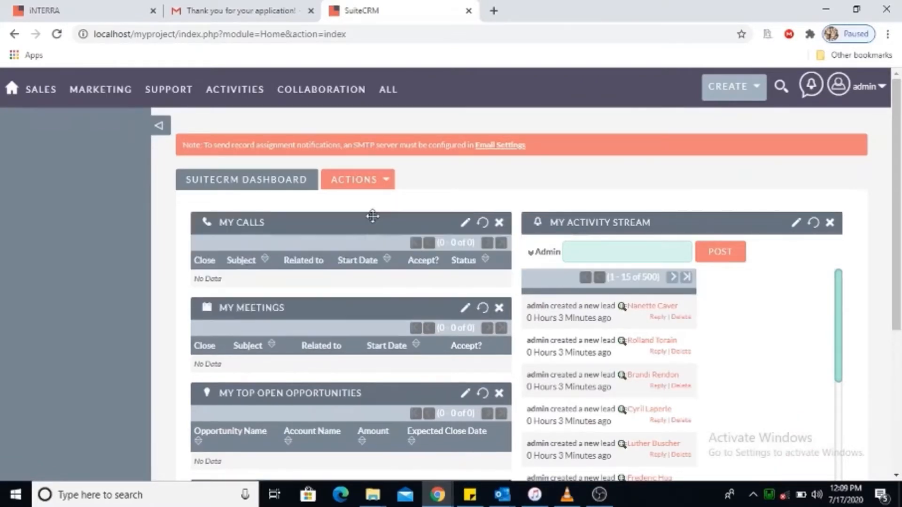
pyautogui.moveTo(333, 300); pyautogui.dragTo(542, 214)
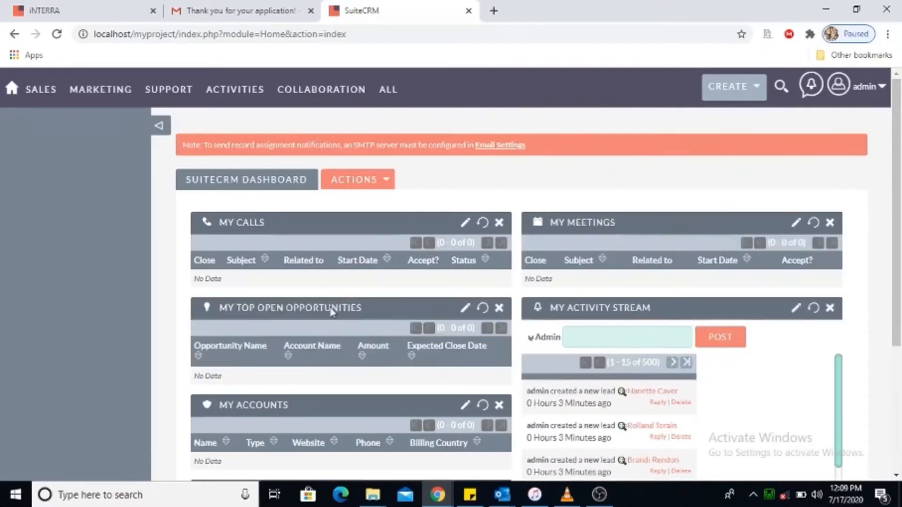
pyautogui.moveTo(350, 308); pyautogui.dragTo(584, 324)
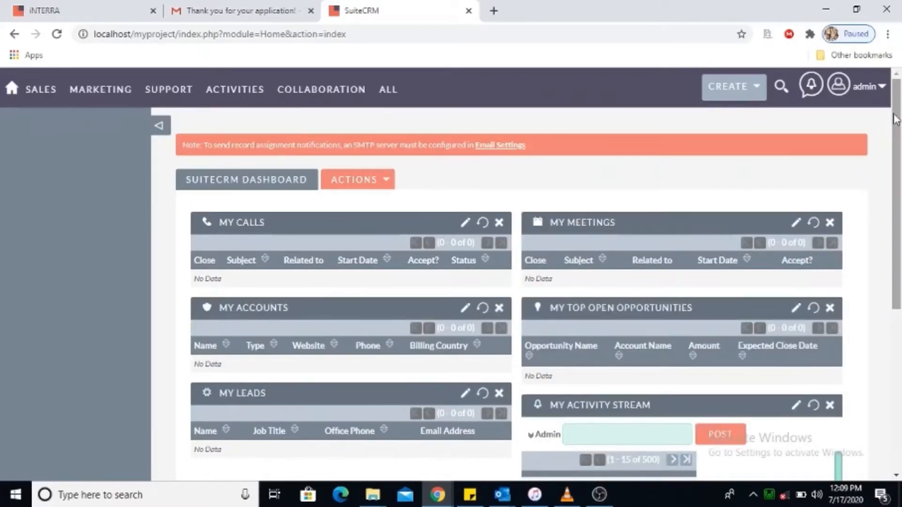
# Scroll through the dashboard to review the empty dashlets and the new-lead activity stream.
pyautogui.moveTo(895, 144); pyautogui.dragTo(893, 225)
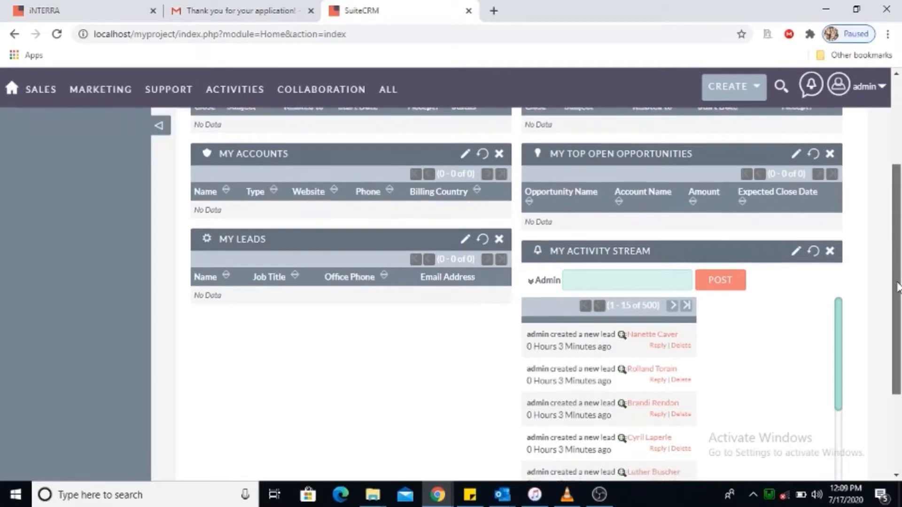
pyautogui.moveTo(897, 281); pyautogui.dragTo(897, 331)
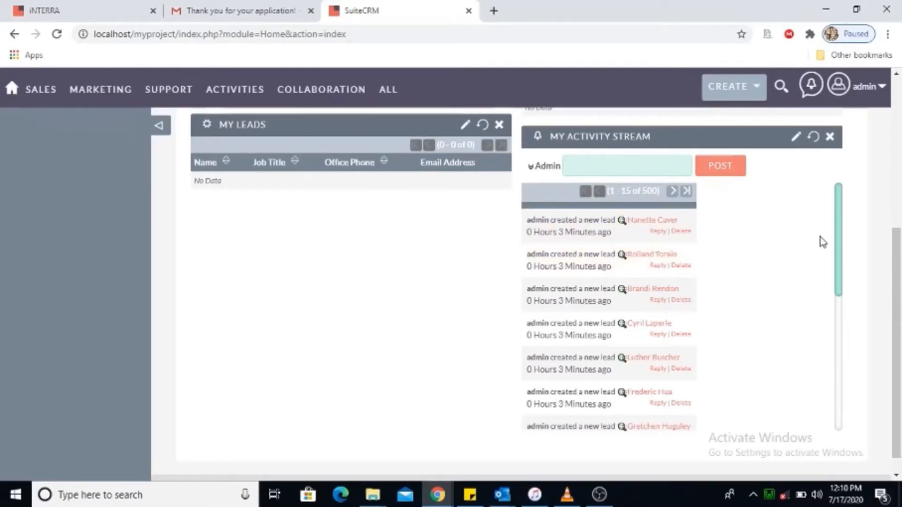
pyautogui.moveTo(840, 253); pyautogui.dragTo(840, 222)
pyautogui.moveTo(898, 301); pyautogui.dragTo(897, 153)
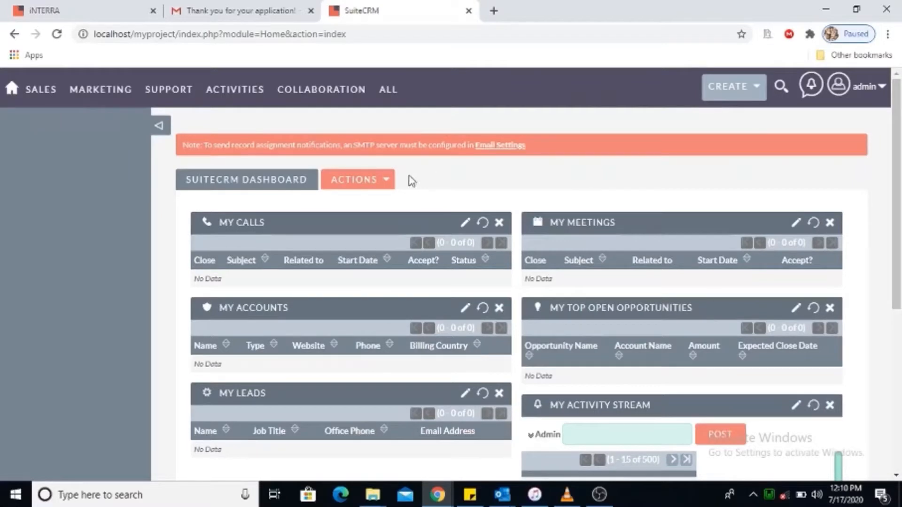
pyautogui.click(386, 185)
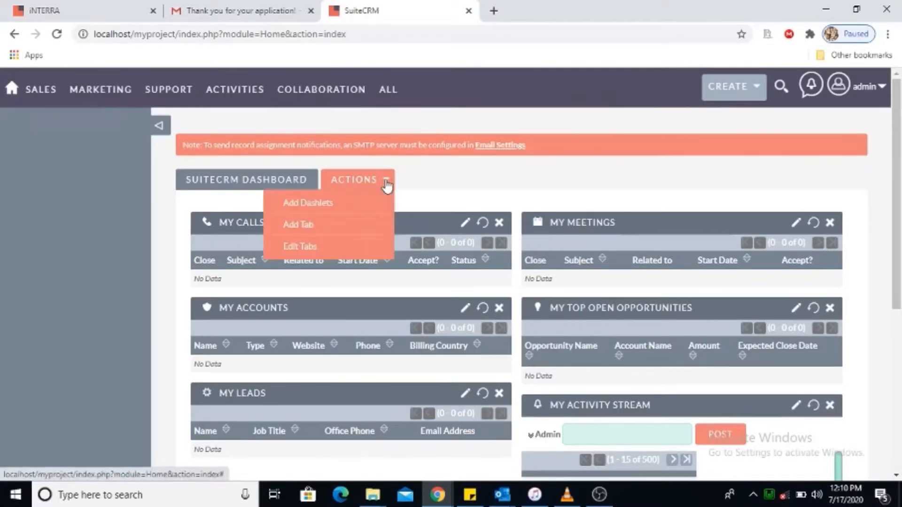
pyautogui.click(322, 207)
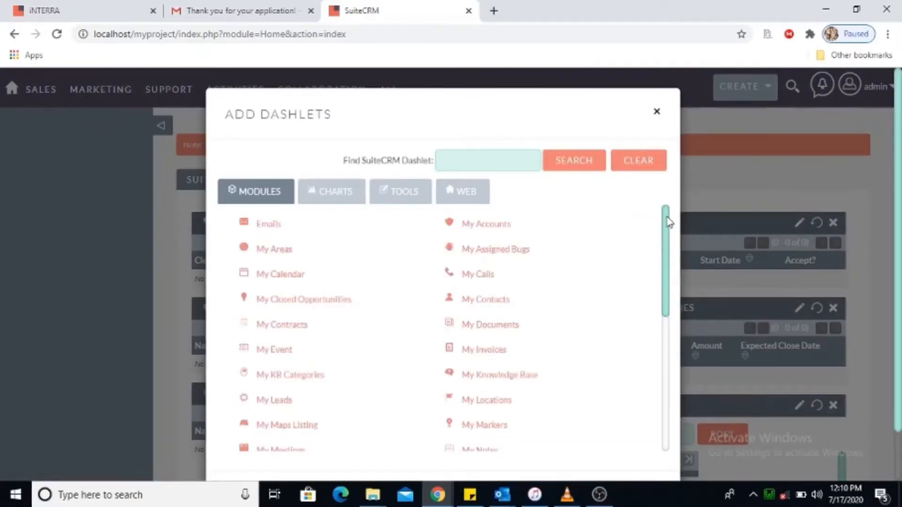
pyautogui.scroll(-1, 672, 221)
pyautogui.scroll(1, 671, 219)
pyautogui.moveTo(669, 255)
pyautogui.mouseDown()
pyautogui.moveTo(672, 363)
pyautogui.moveTo(667, 368)
pyautogui.moveTo(667, 322)
pyautogui.moveTo(654, 403)
pyautogui.moveTo(676, 318)
pyautogui.moveTo(674, 263)
pyautogui.mouseUp()
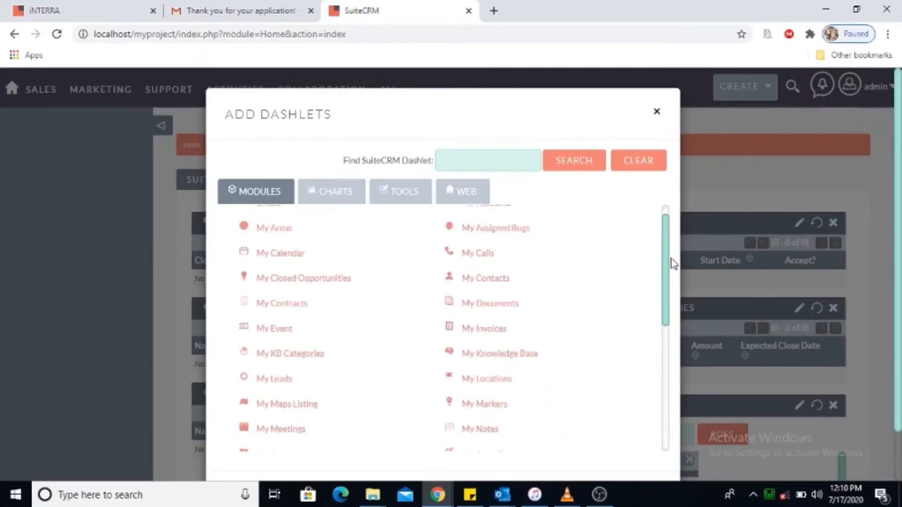
pyautogui.click(335, 196)
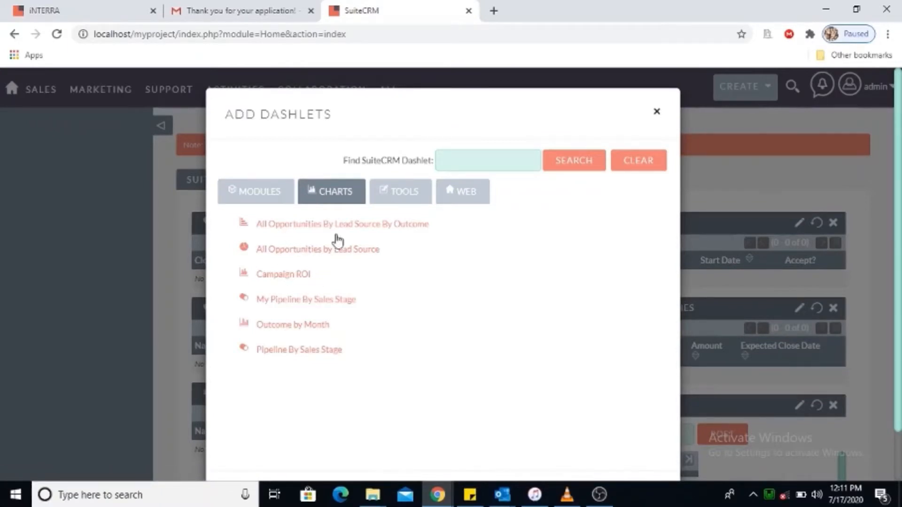
pyautogui.click(402, 195)
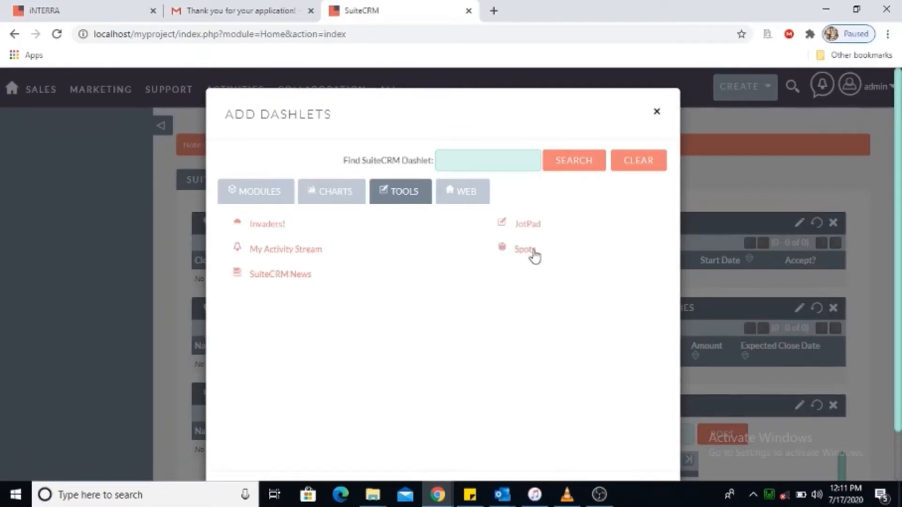
pyautogui.click(470, 193)
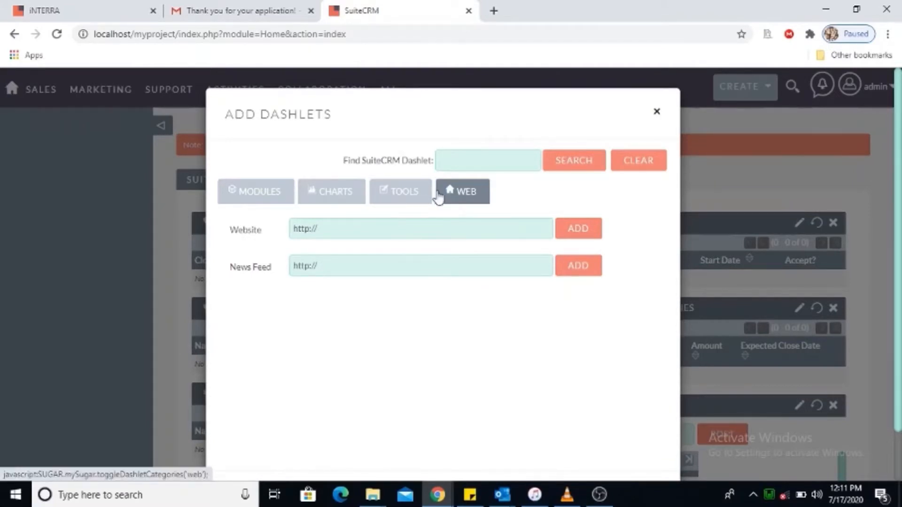
pyautogui.click(657, 113)
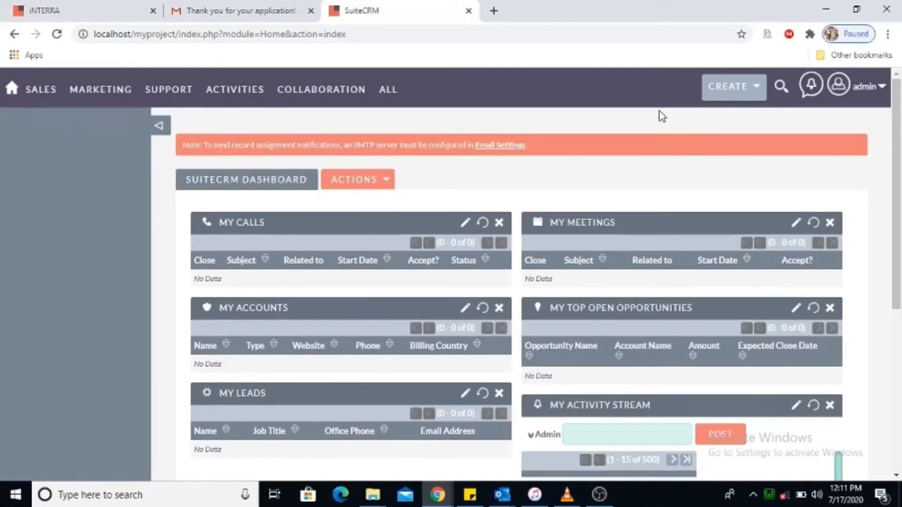
pyautogui.moveTo(181, 92)
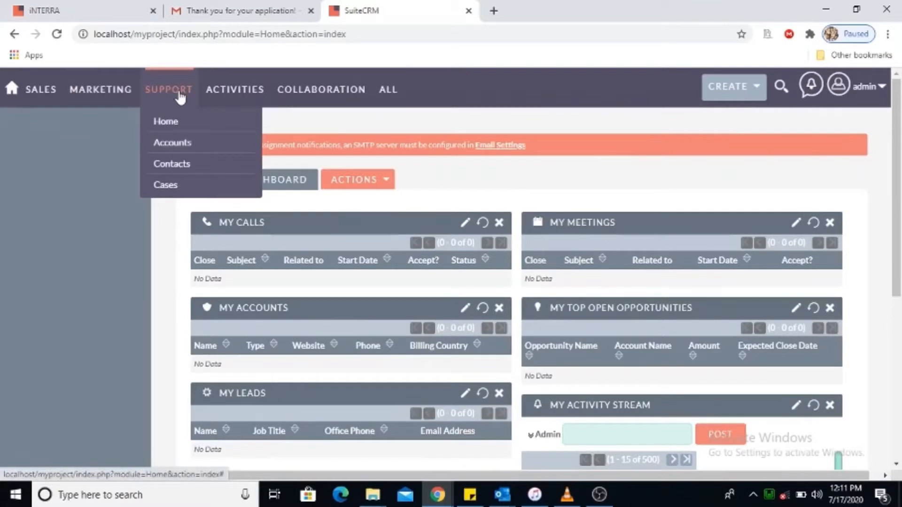
pyautogui.moveTo(347, 98)
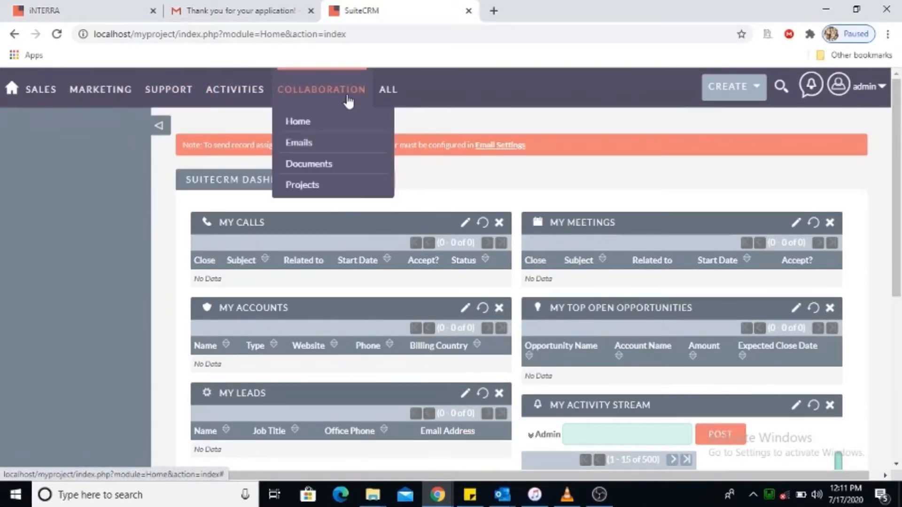
pyautogui.moveTo(117, 100)
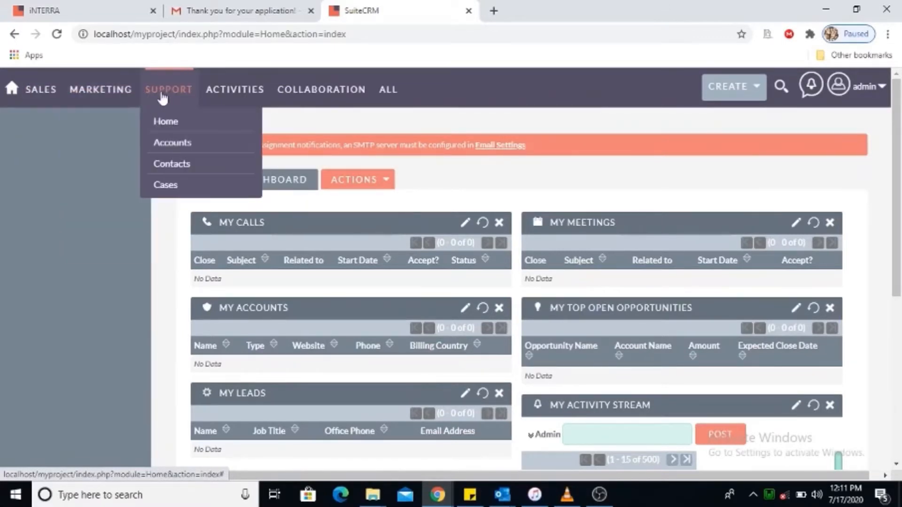
pyautogui.moveTo(41, 100)
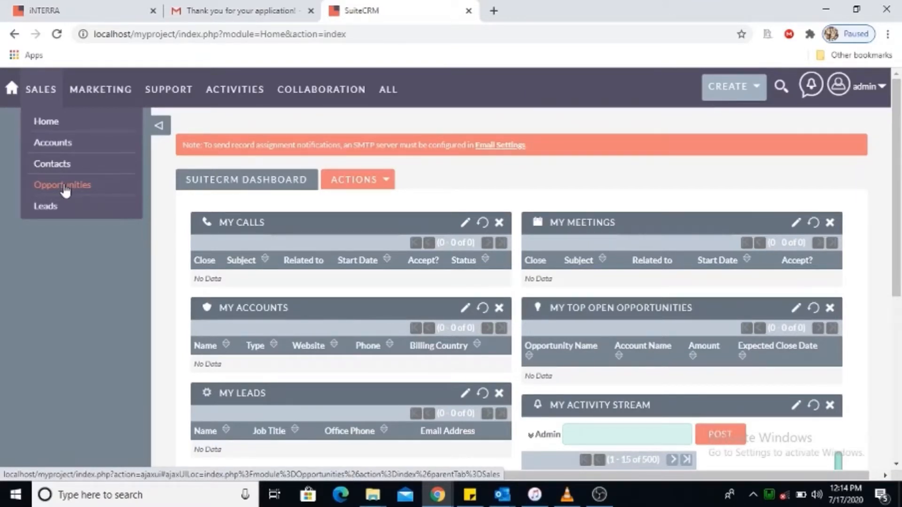
# Go from the Leads list to the Accounts list.
pyautogui.click(50, 208)
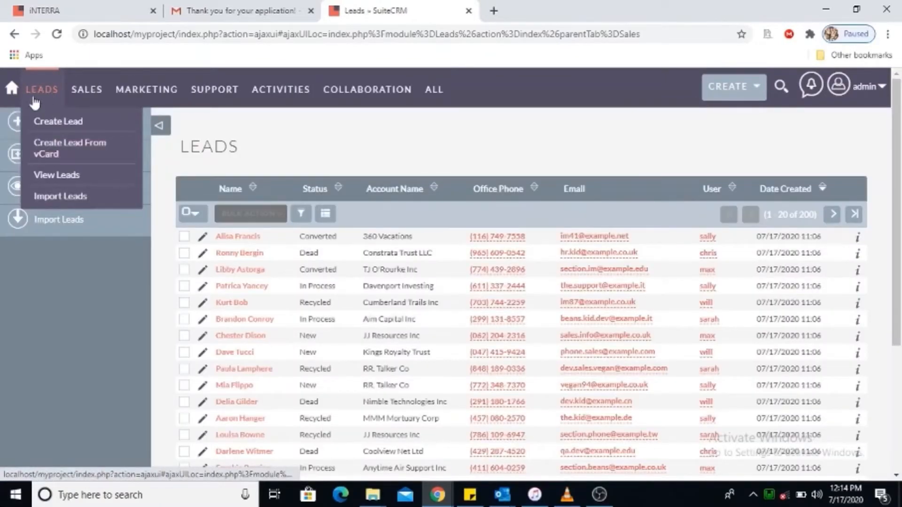
pyautogui.moveTo(94, 99)
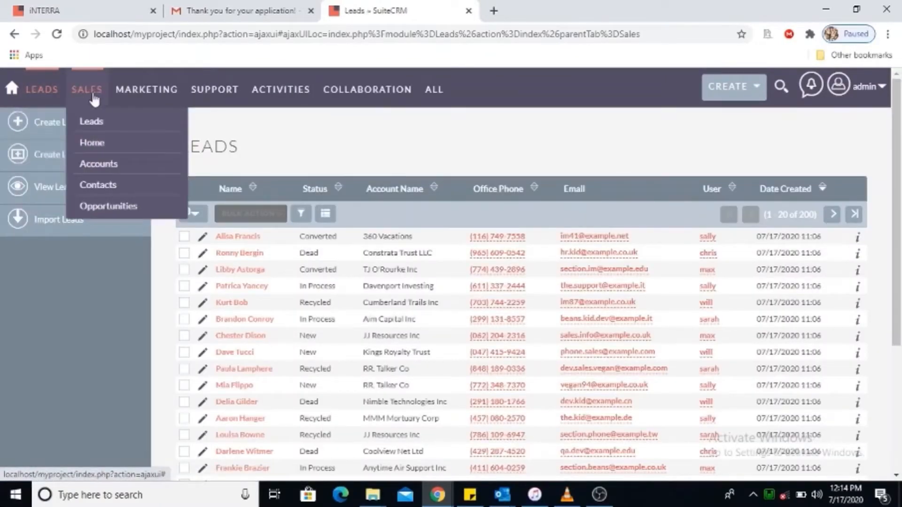
pyautogui.click(97, 167)
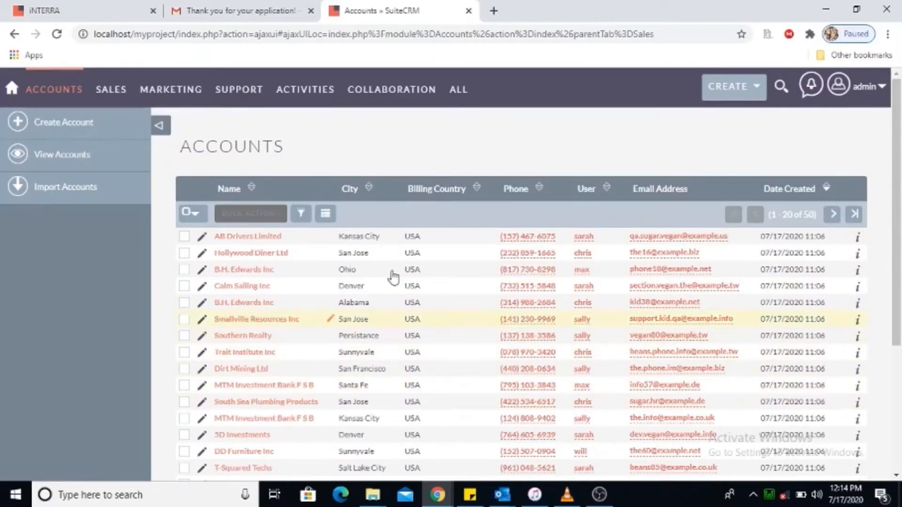
# Sort the accounts by Date Created, then by Name, and open 5D Investments.
pyautogui.click(827, 189)
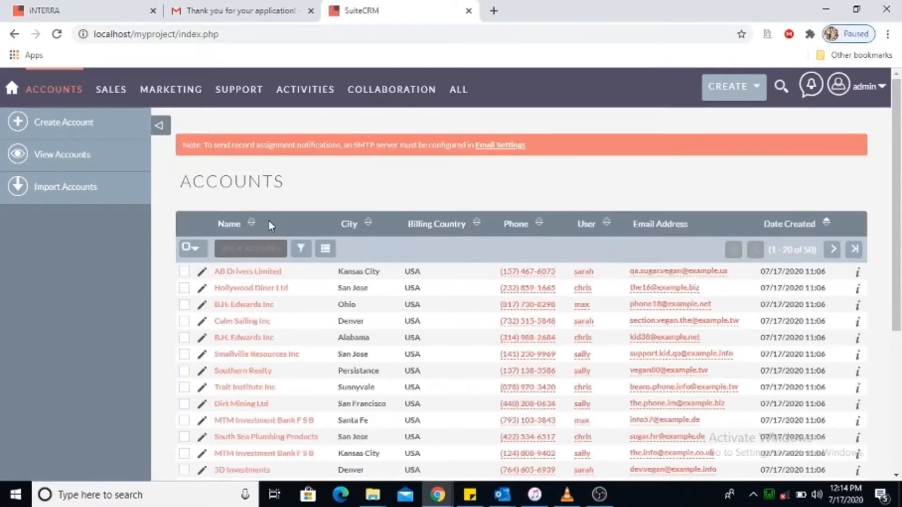
pyautogui.click(252, 222)
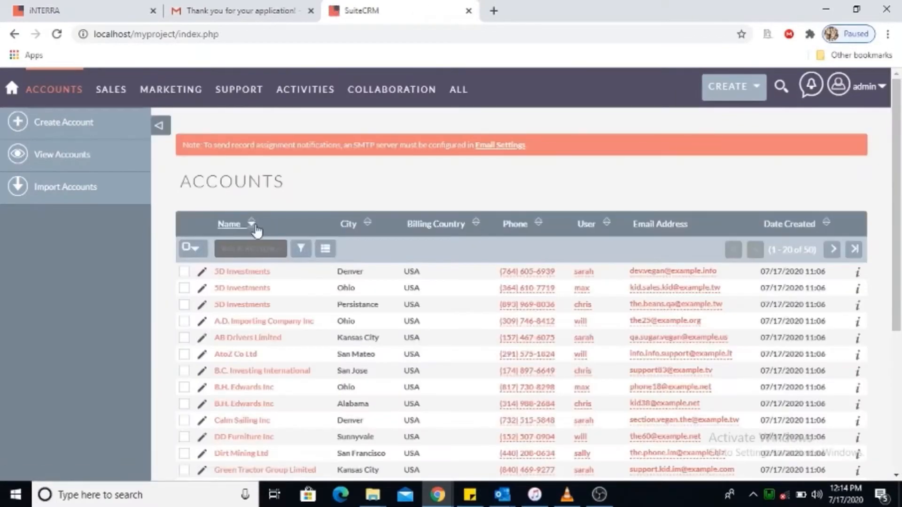
pyautogui.click(251, 223)
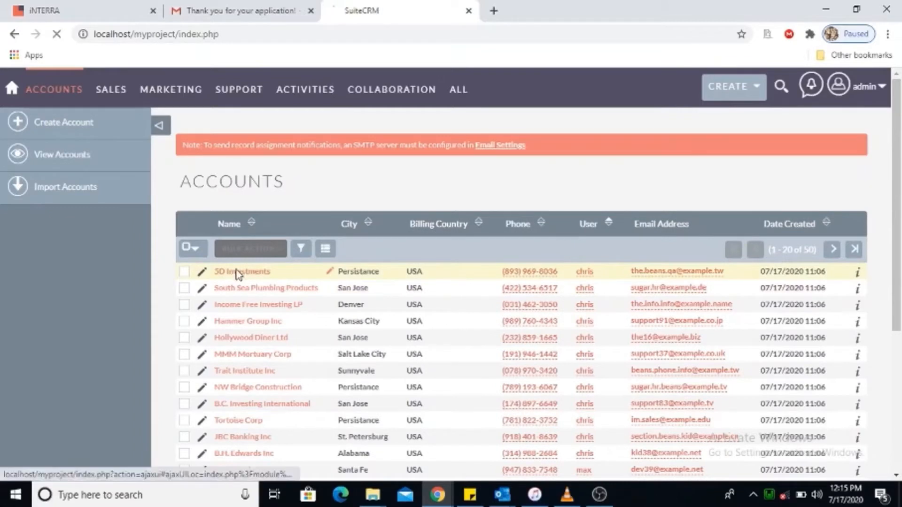
pyautogui.click(238, 272)
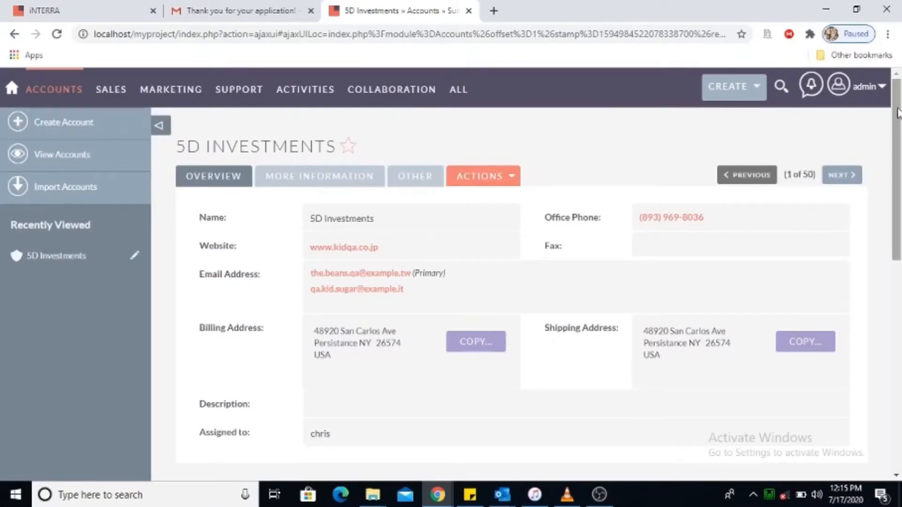
# Expand the 5D Investments Activities panel, showing Introduce all players and Left a message.
pyautogui.moveTo(897, 112); pyautogui.dragTo(897, 138)
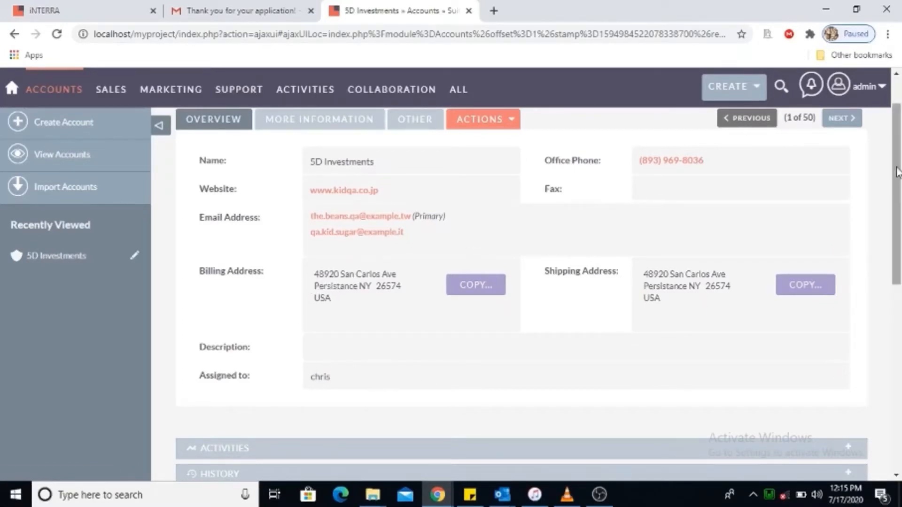
pyautogui.scroll(-2, 897, 172)
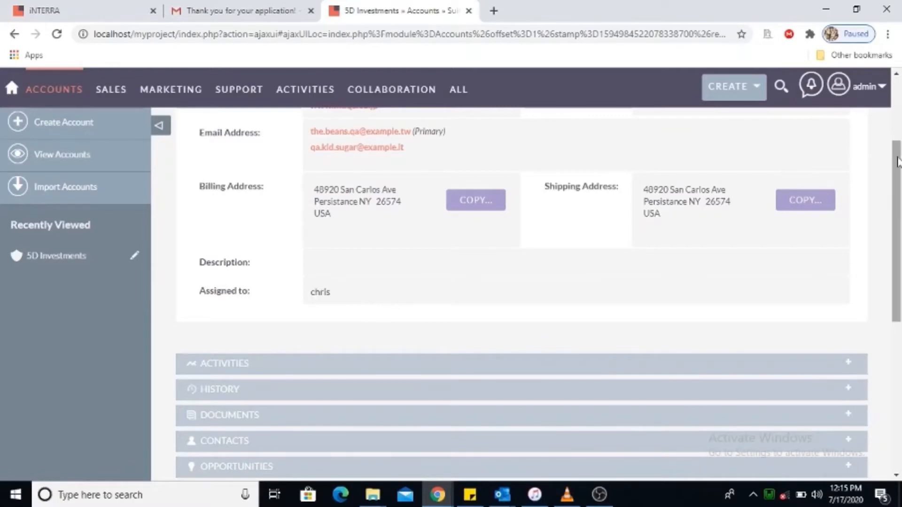
pyautogui.moveTo(896, 164); pyautogui.dragTo(899, 241)
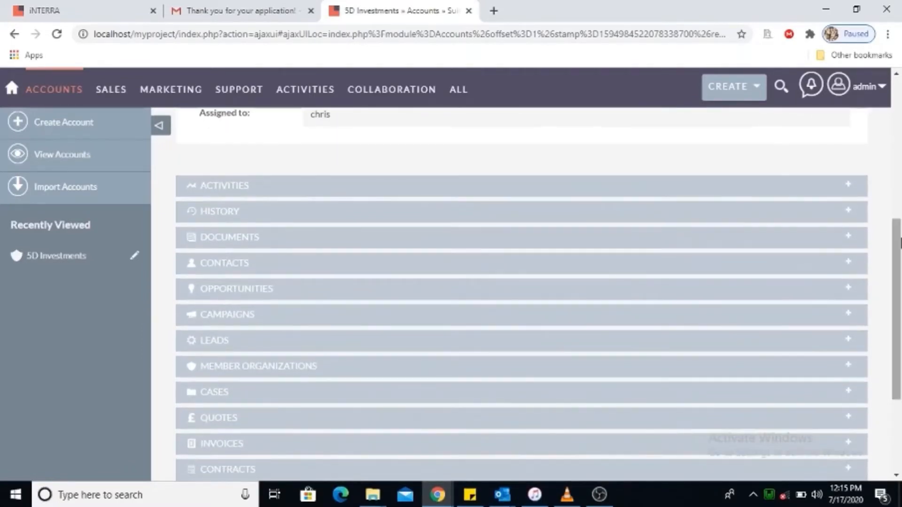
pyautogui.click(332, 194)
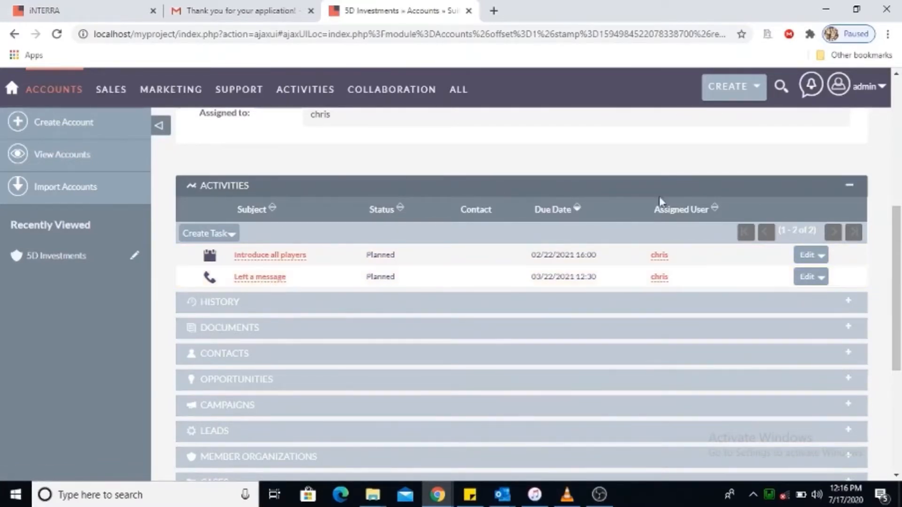
# Expand the account's History and Documents panels.
pyautogui.moveTo(900, 222); pyautogui.dragTo(901, 244)
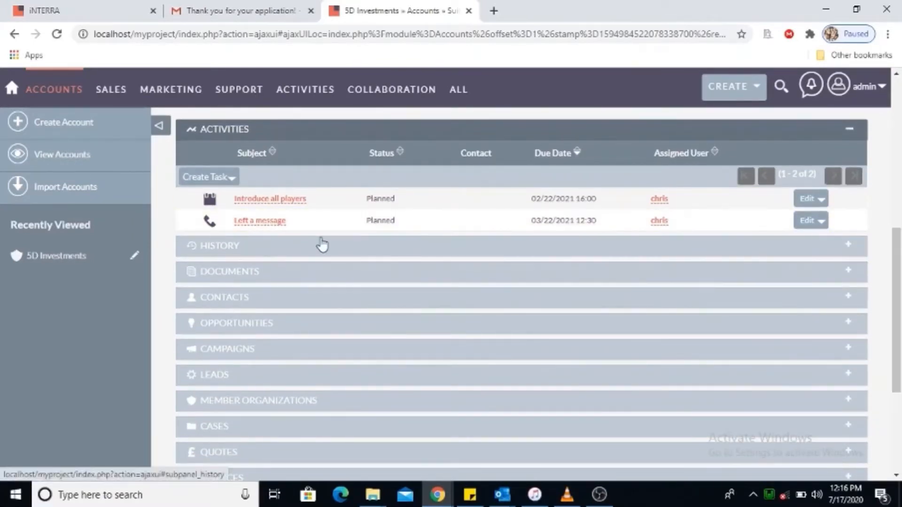
pyautogui.click(322, 245)
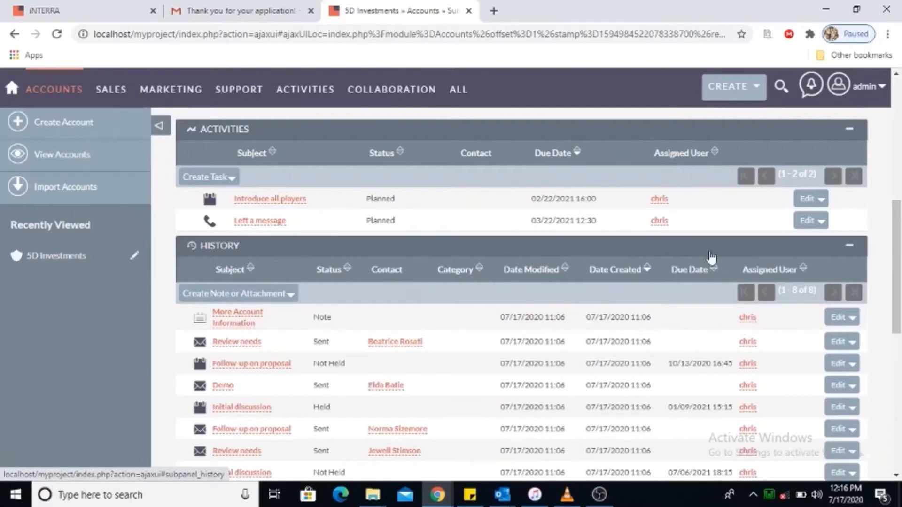
pyautogui.moveTo(900, 233); pyautogui.dragTo(900, 286)
pyautogui.click(357, 317)
# Expand the Contacts and Opportunities panels and scroll down to the Campaigns and Leads panels.
pyautogui.moveTo(899, 280); pyautogui.dragTo(899, 326)
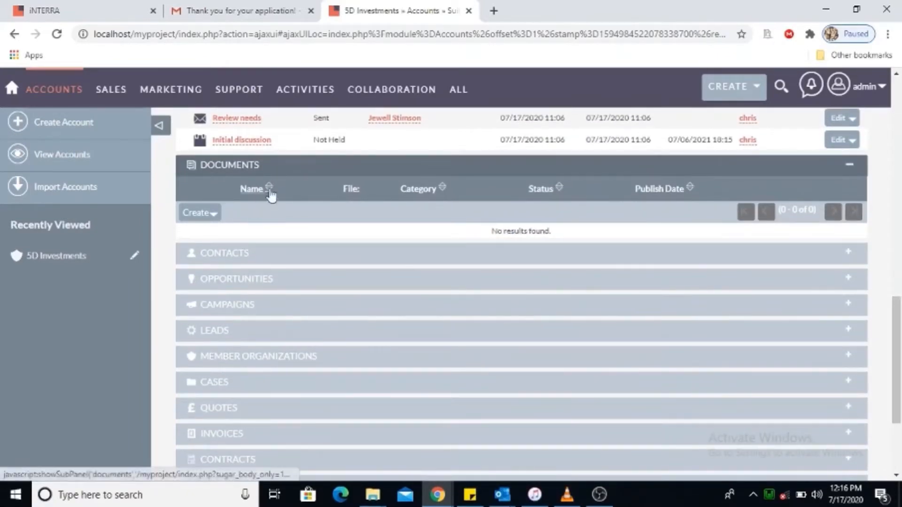
pyautogui.click(277, 256)
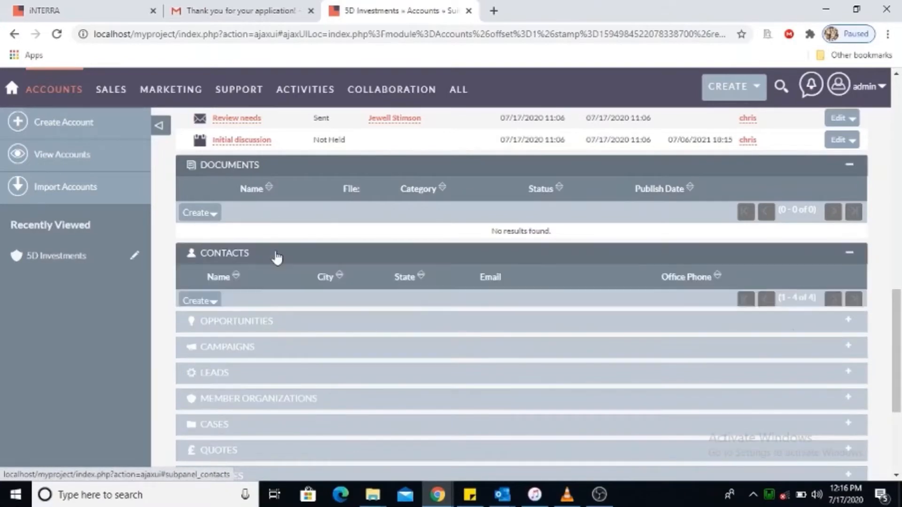
pyautogui.moveTo(898, 294); pyautogui.dragTo(900, 322)
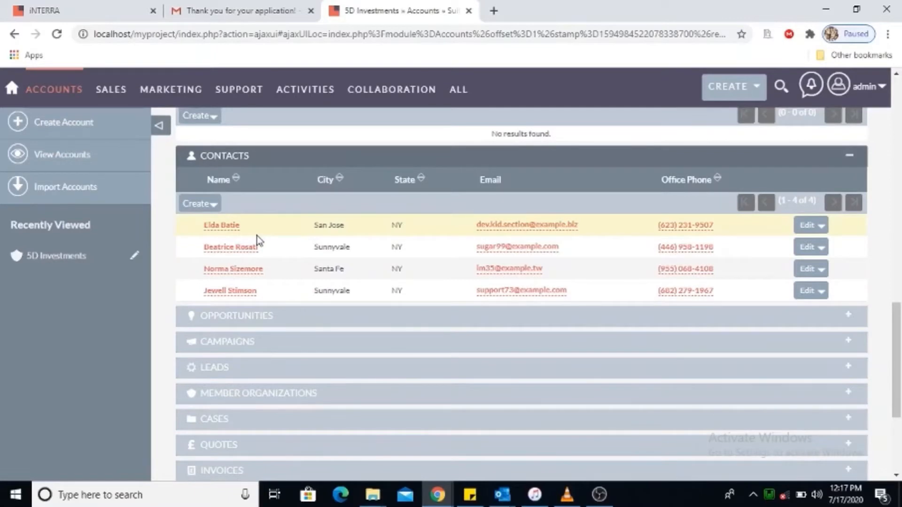
pyautogui.click(320, 323)
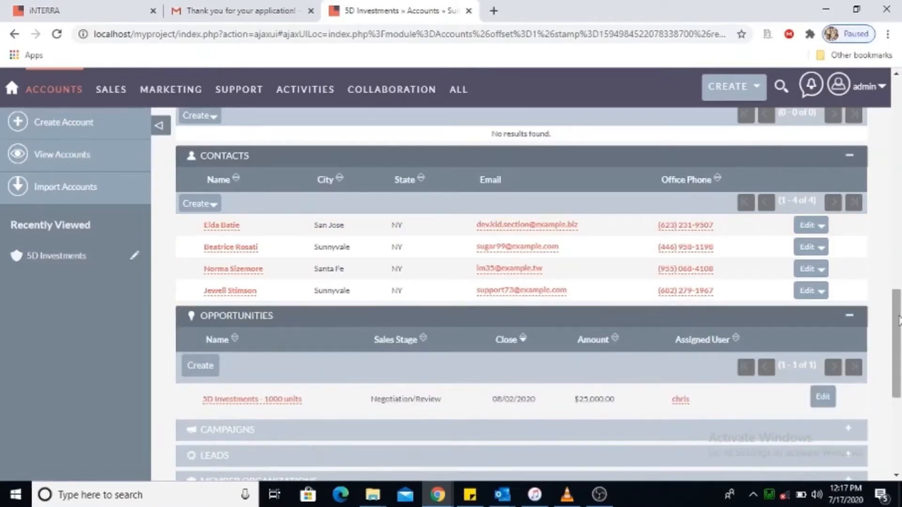
pyautogui.moveTo(899, 324); pyautogui.dragTo(899, 357)
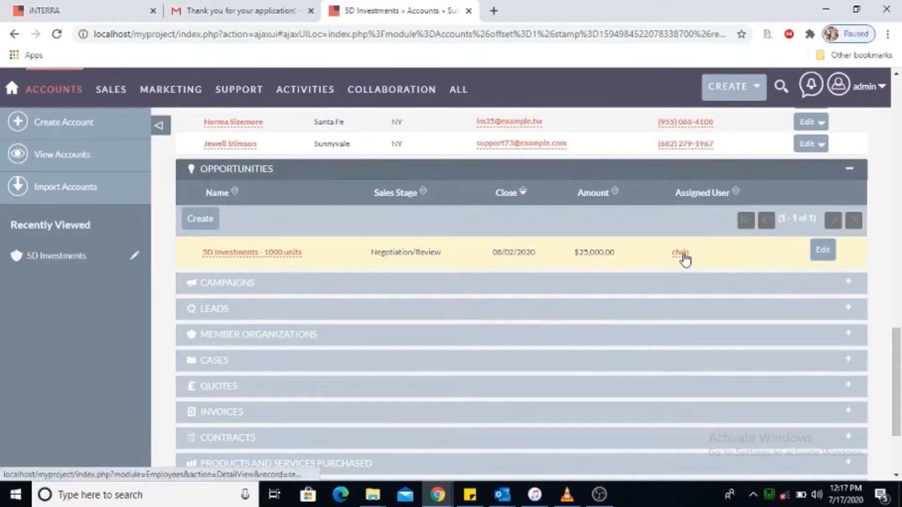
pyautogui.moveTo(899, 338); pyautogui.dragTo(898, 362)
# Expand the 5D Investments Campaigns, Leads and Cases panels, showing case 44 'System not responding'.
pyautogui.click(319, 189)
pyautogui.click(323, 281)
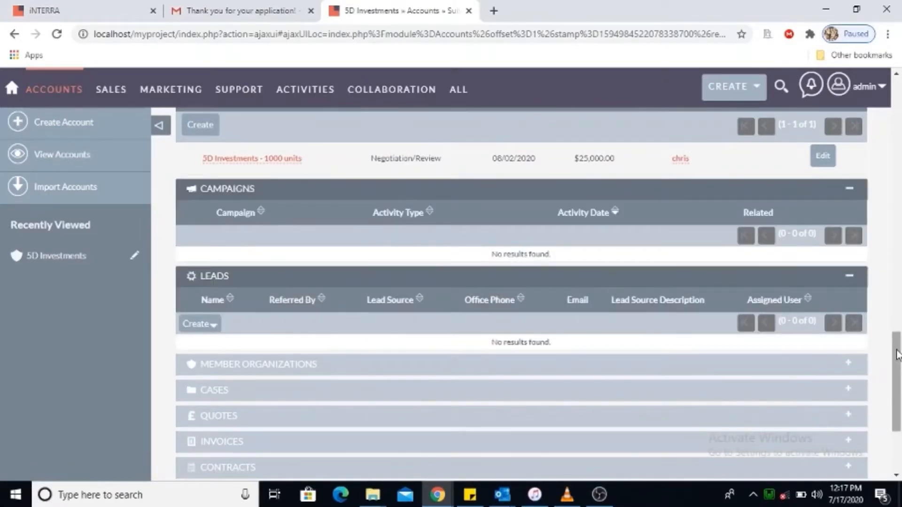
pyautogui.moveTo(897, 355); pyautogui.dragTo(900, 376)
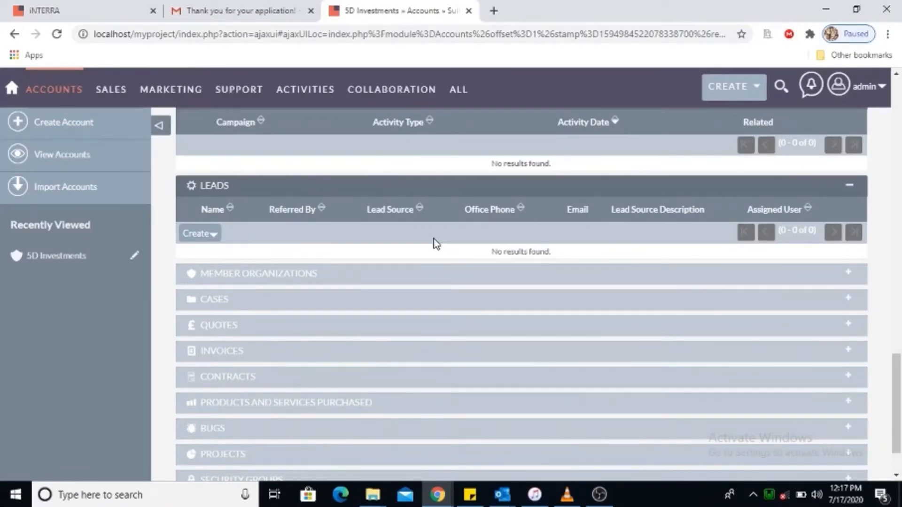
pyautogui.click(326, 303)
pyautogui.moveTo(898, 346); pyautogui.dragTo(898, 386)
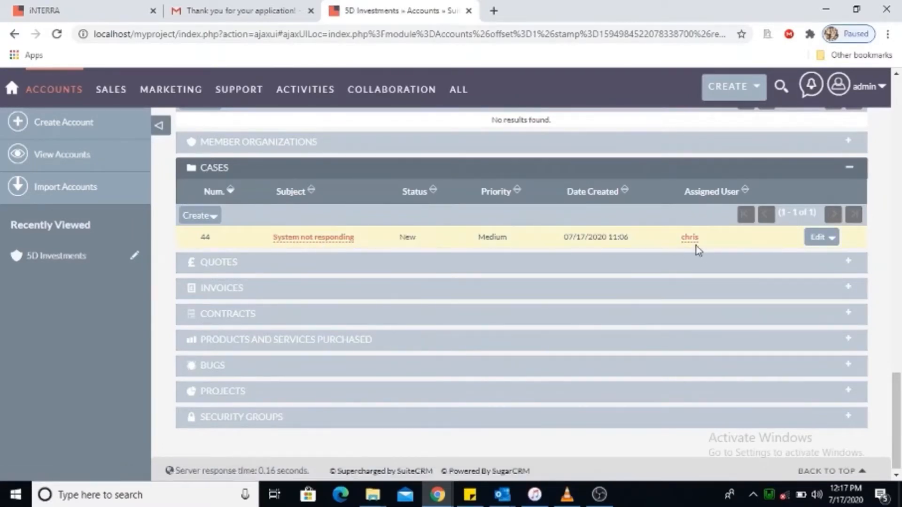
# Expand the account's Quotes panel, which shows no results, then return to the 50-account Accounts list.
pyautogui.click(414, 268)
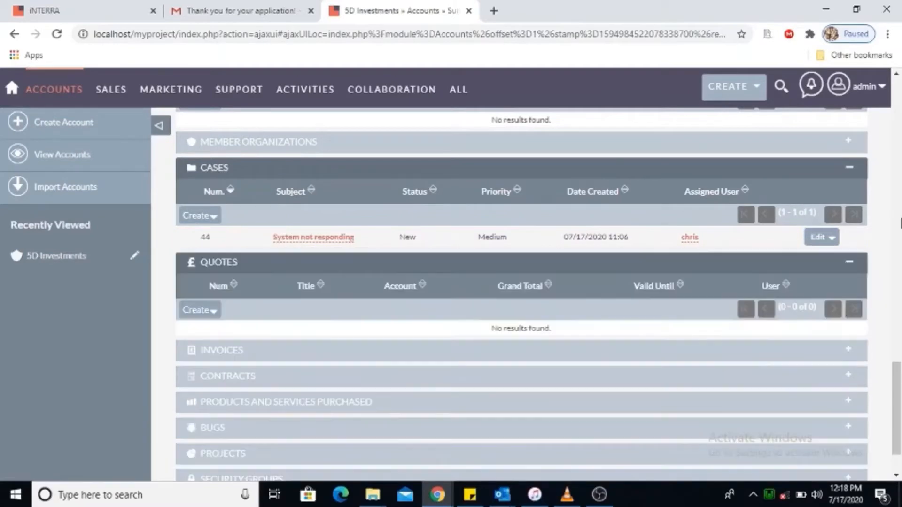
pyautogui.scroll(-2, 752, 357)
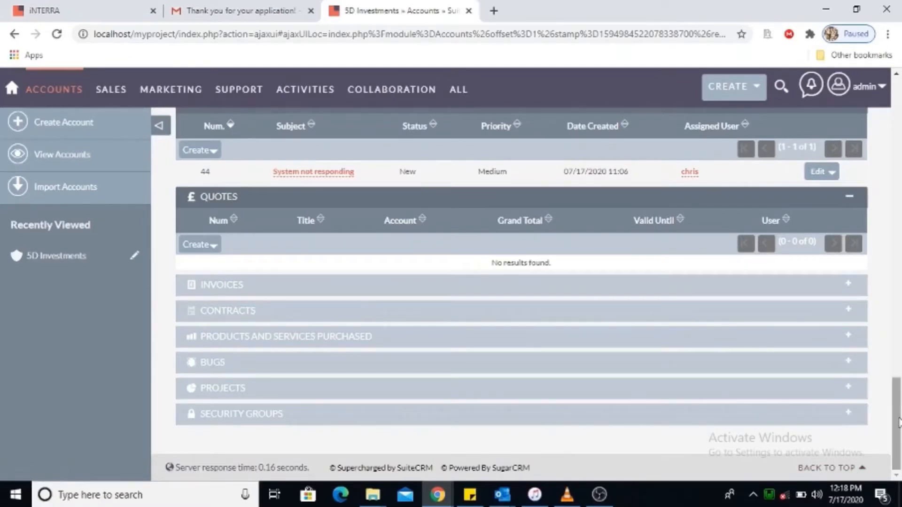
pyautogui.moveTo(900, 413); pyautogui.dragTo(900, 110)
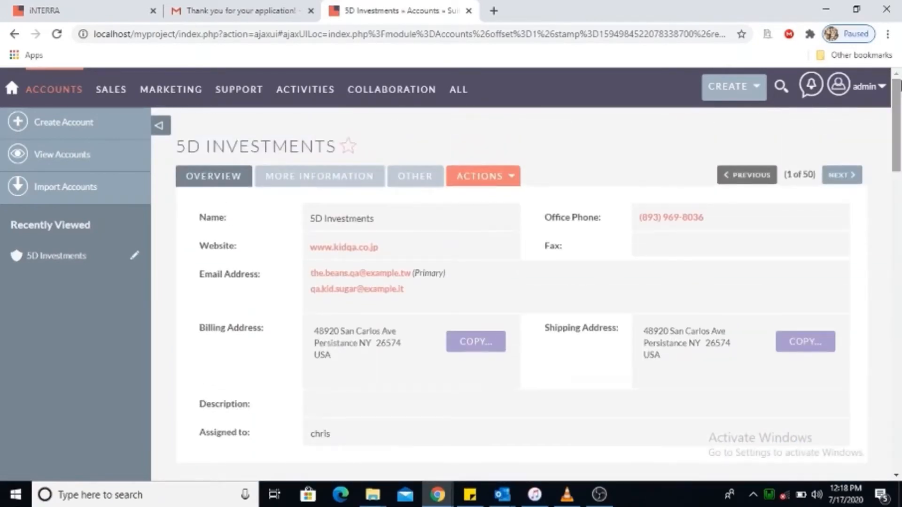
pyautogui.moveTo(253, 92)
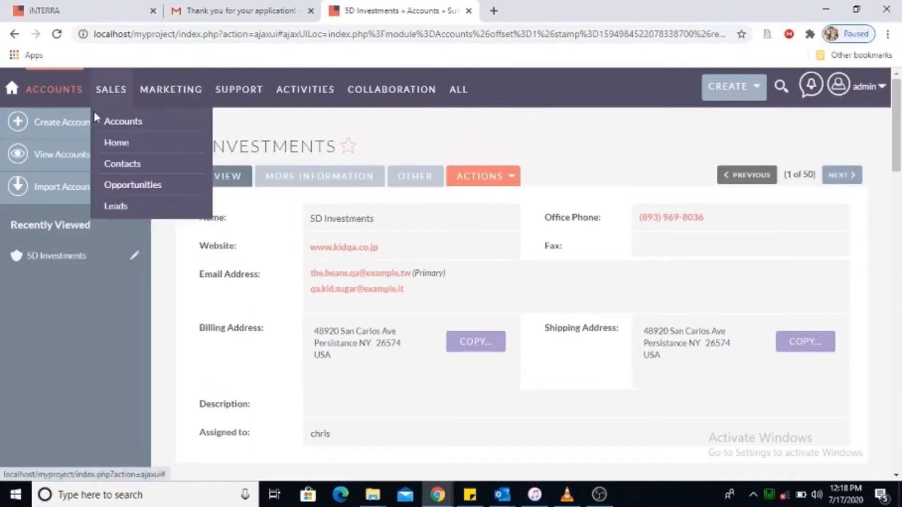
pyautogui.click(62, 162)
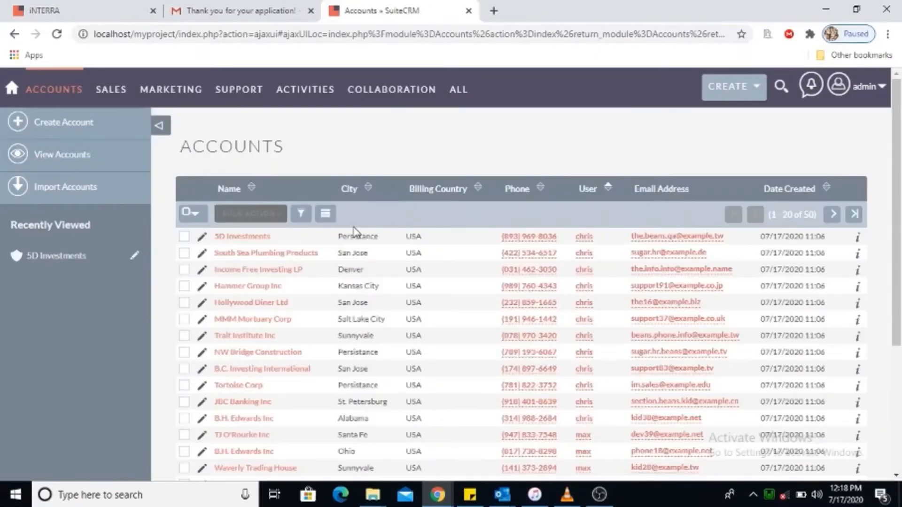
# Quick-filter Accounts by name 'south' to get 3 matches, then clear the filter.
pyautogui.click(301, 215)
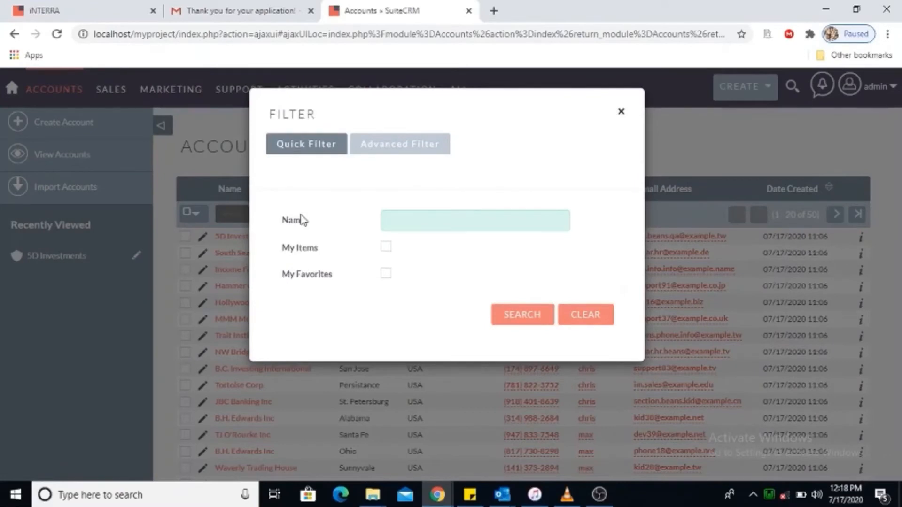
pyautogui.click(399, 221)
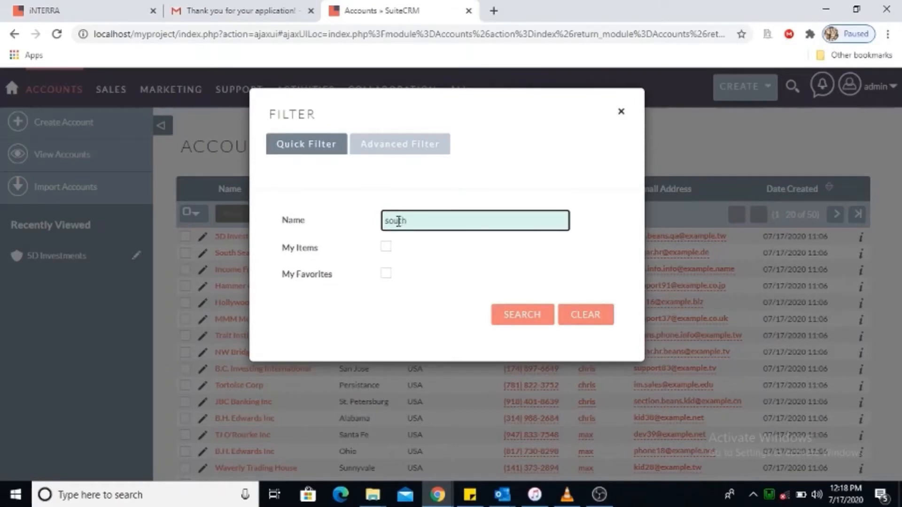
pyautogui.click(527, 320)
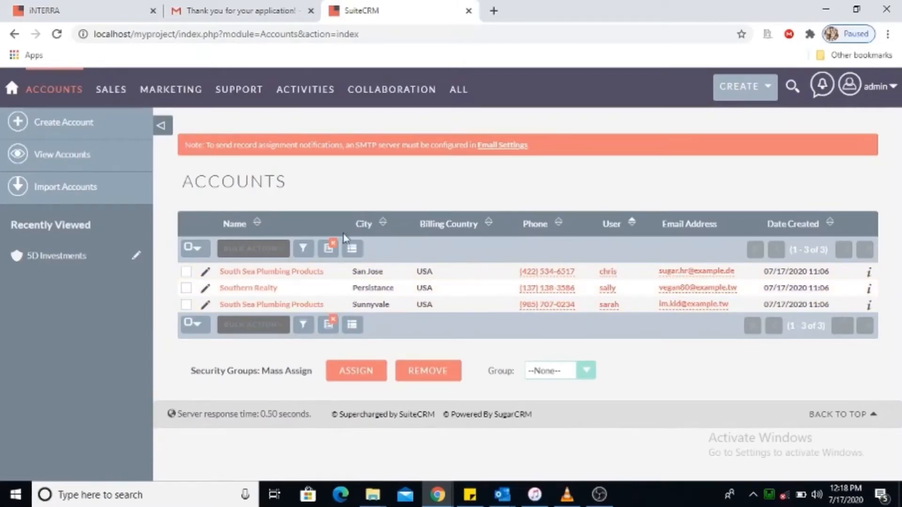
pyautogui.click(330, 249)
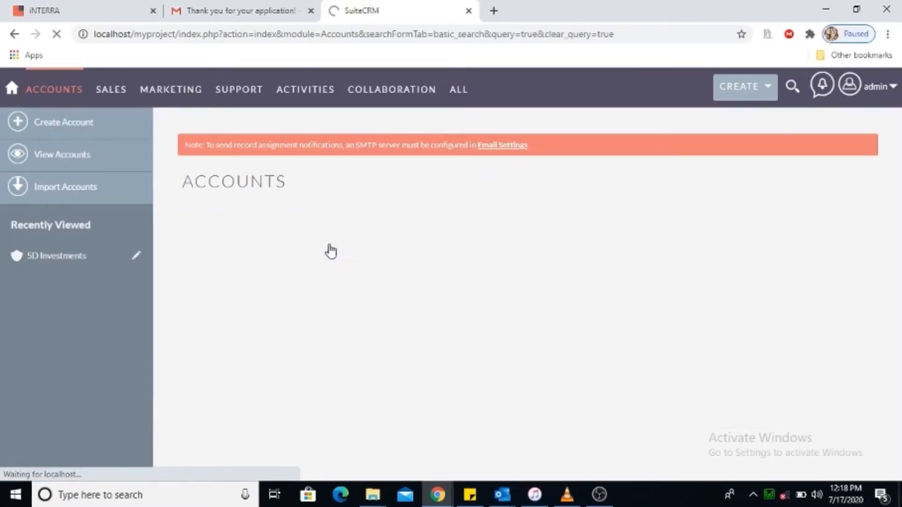
pyautogui.click(299, 250)
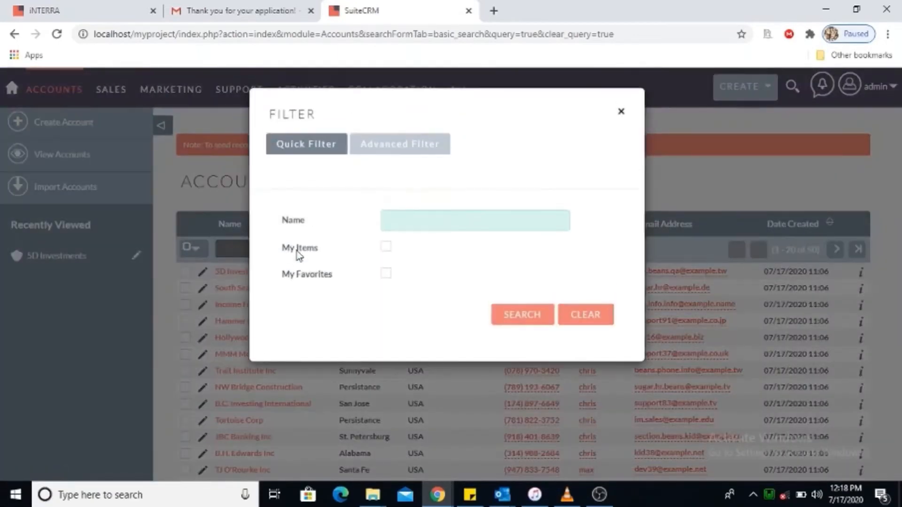
pyautogui.click(395, 146)
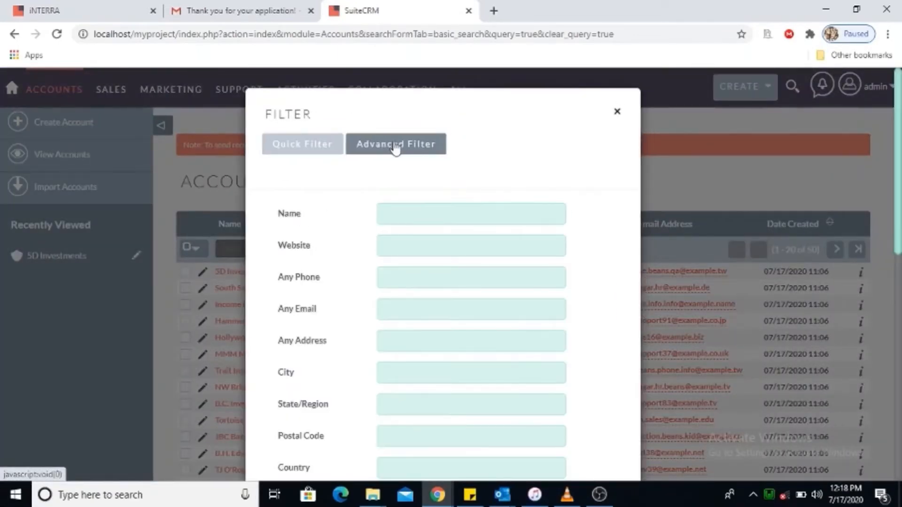
pyautogui.moveTo(899, 117); pyautogui.dragTo(900, 338)
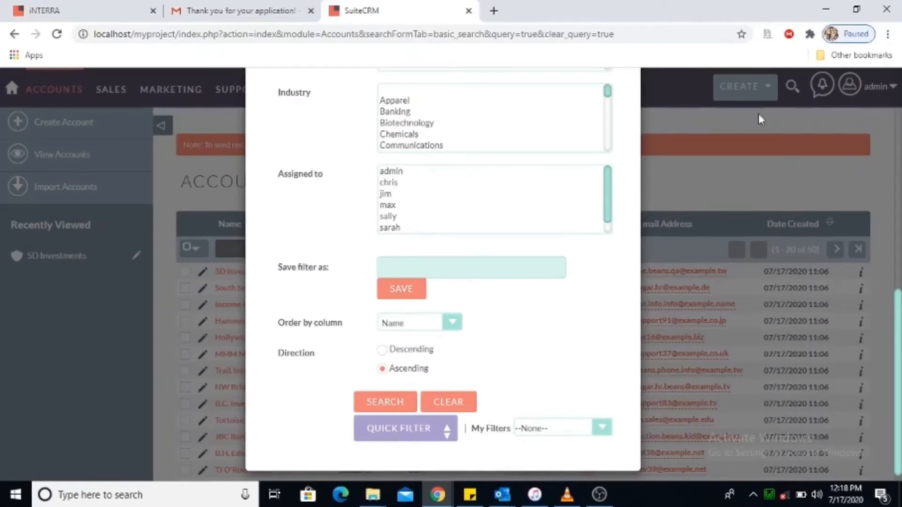
pyautogui.moveTo(901, 338); pyautogui.dragTo(901, 99)
pyautogui.click(617, 111)
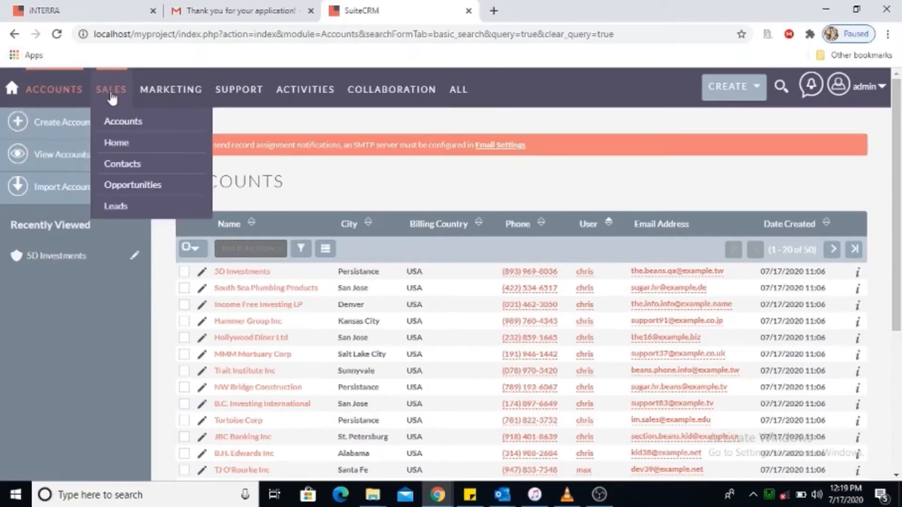
# Open the first contact in the Contacts list, the P Piper & Sons Director Sales, and review her details.
pyautogui.moveTo(112, 98)
pyautogui.click(125, 165)
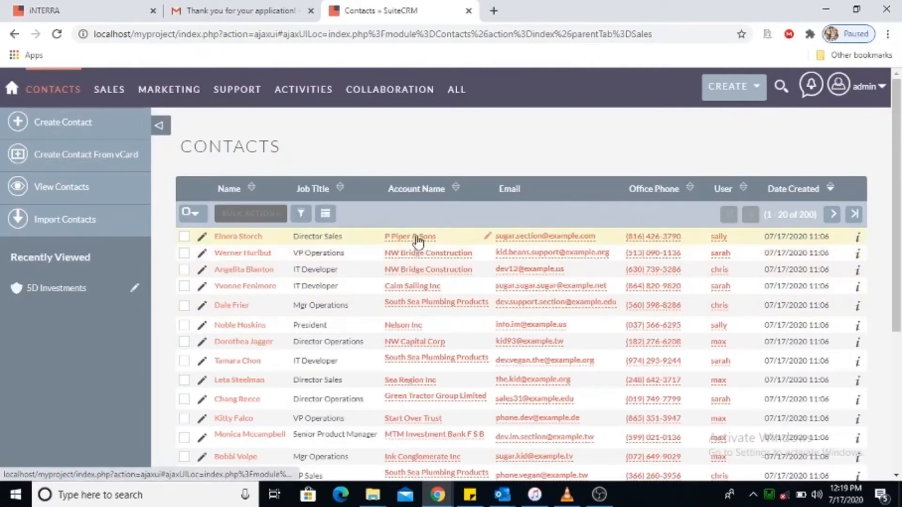
pyautogui.click(244, 237)
pyautogui.scroll(-1, 899, 192)
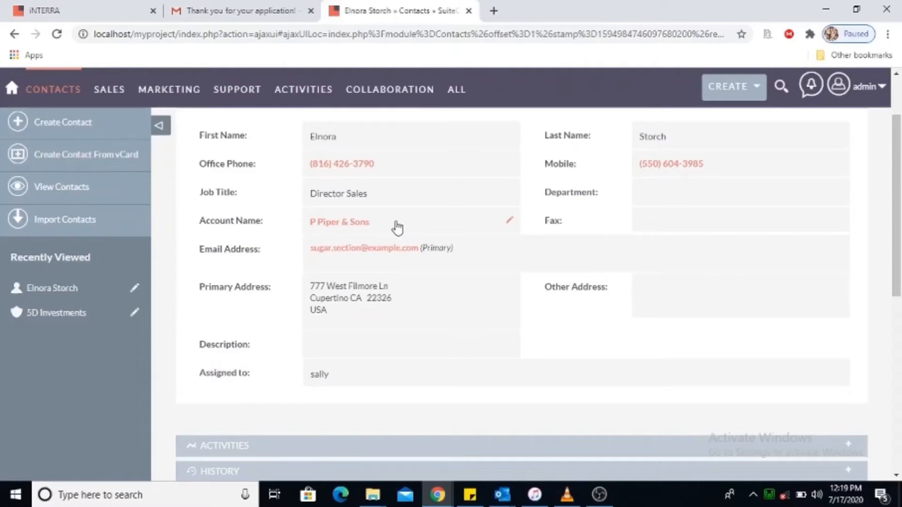
pyautogui.moveTo(899, 171); pyautogui.dragTo(900, 257)
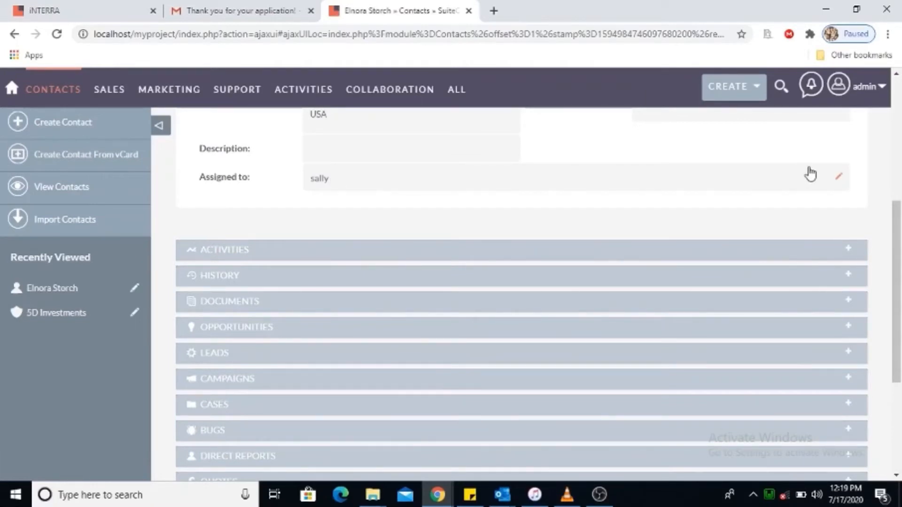
pyautogui.moveTo(898, 237); pyautogui.dragTo(898, 113)
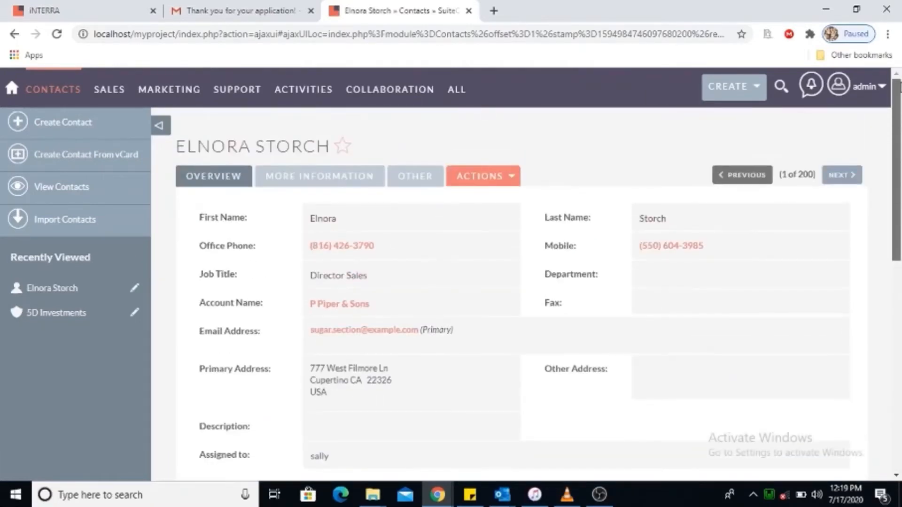
# Check the contact's Actions menu, then go to the Sales > Opportunities list.
pyautogui.click(514, 183)
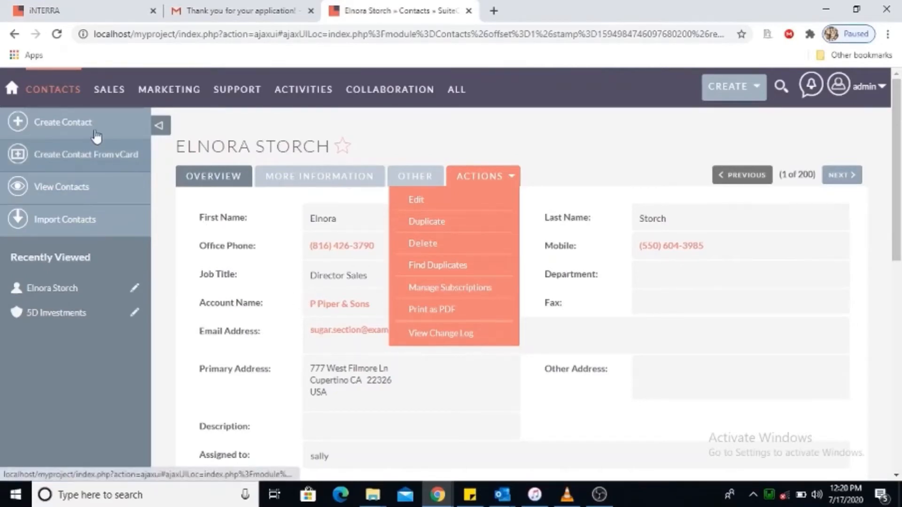
pyautogui.moveTo(71, 90)
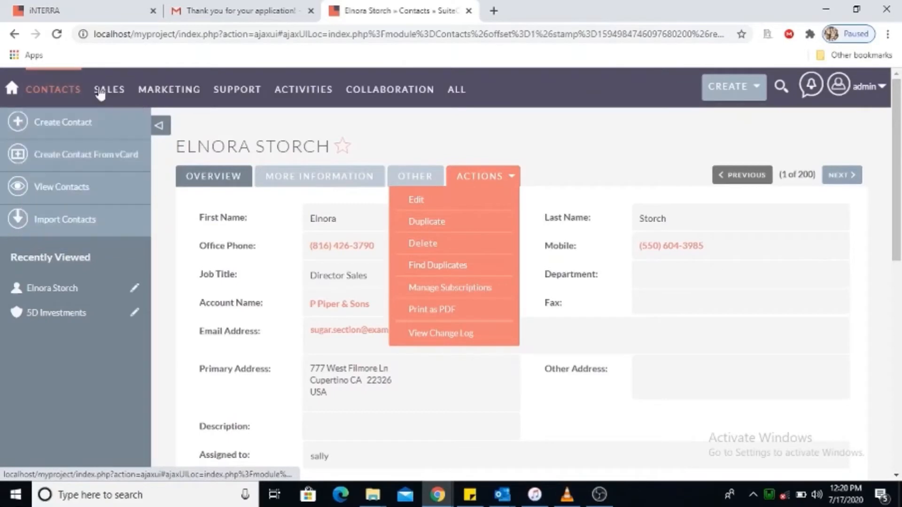
pyautogui.moveTo(109, 90)
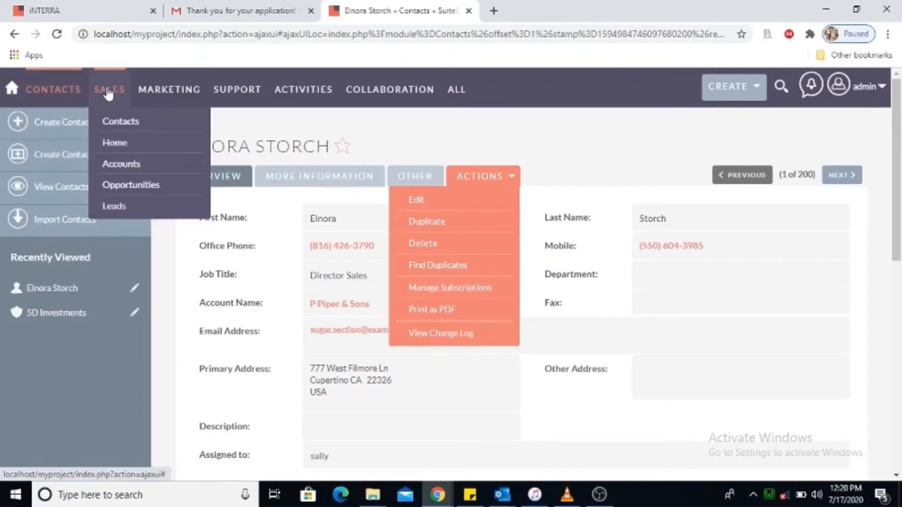
pyautogui.click(124, 186)
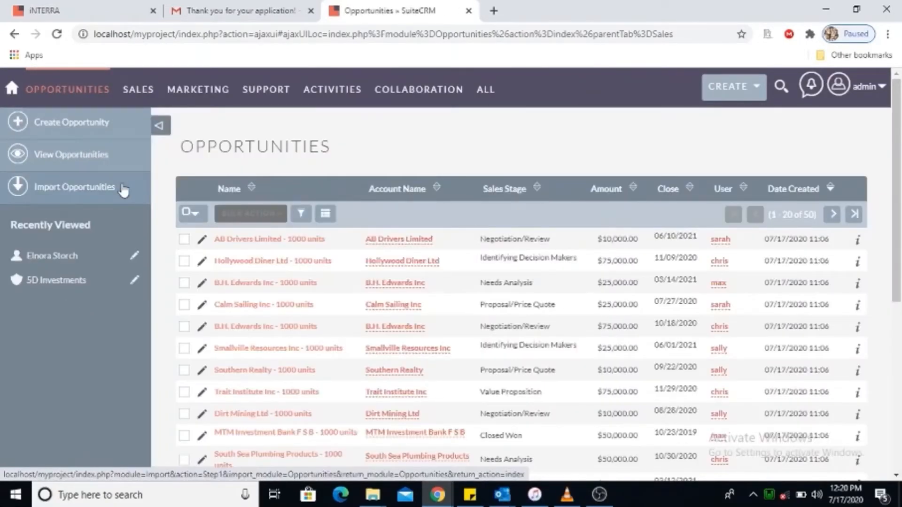
# Open the 'AB Drivers Limited - 1000 units' opportunity (Negotiation/Review, 10,000.00) and view its Actions menu.
pyautogui.moveTo(898, 106)
pyautogui.mouseDown()
pyautogui.moveTo(899, 303)
pyautogui.moveTo(894, 102)
pyautogui.mouseUp()
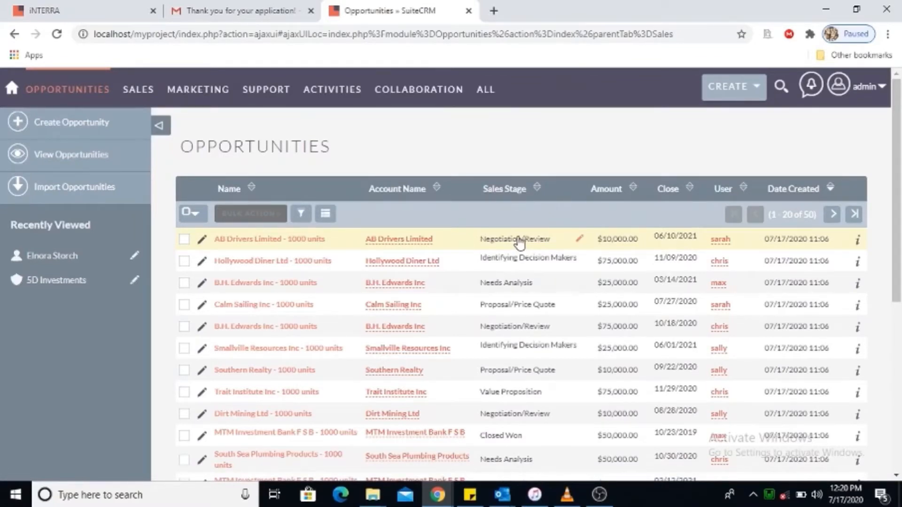
pyautogui.click(249, 240)
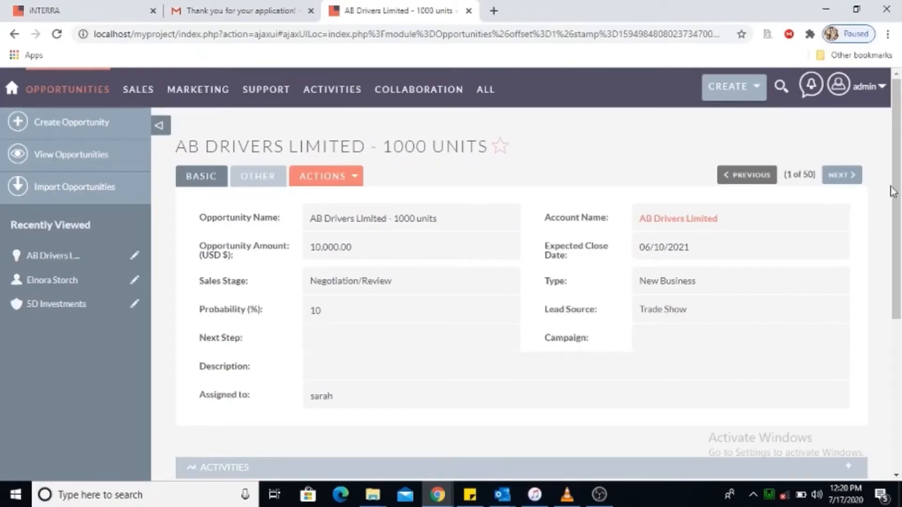
pyautogui.click(355, 178)
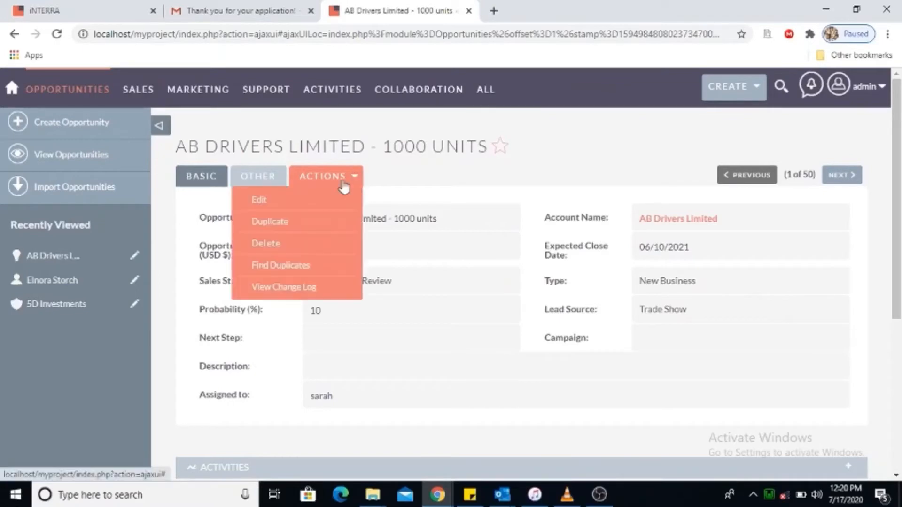
pyautogui.click(298, 200)
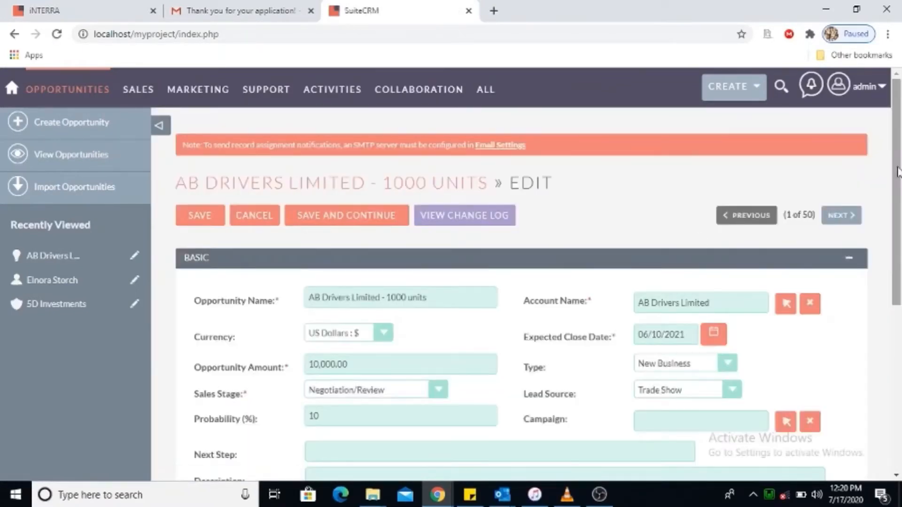
pyautogui.scroll(-3, 895, 170)
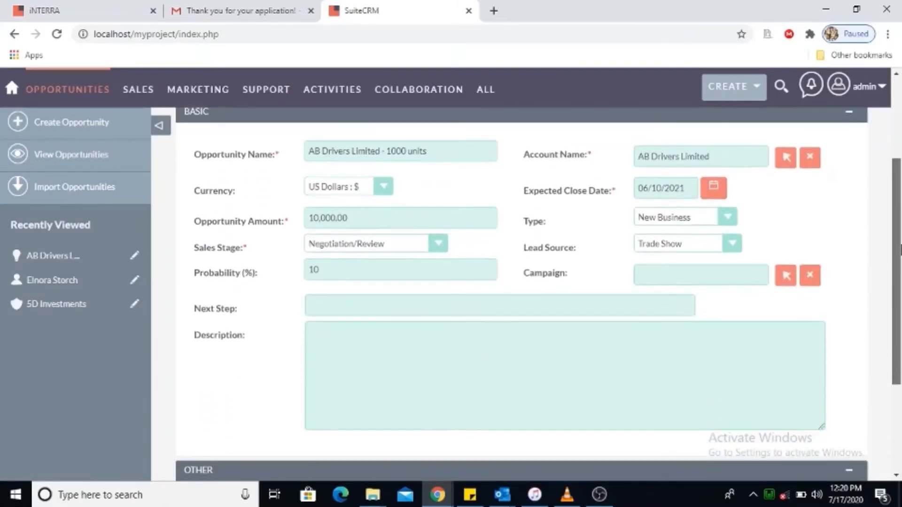
pyautogui.click(435, 247)
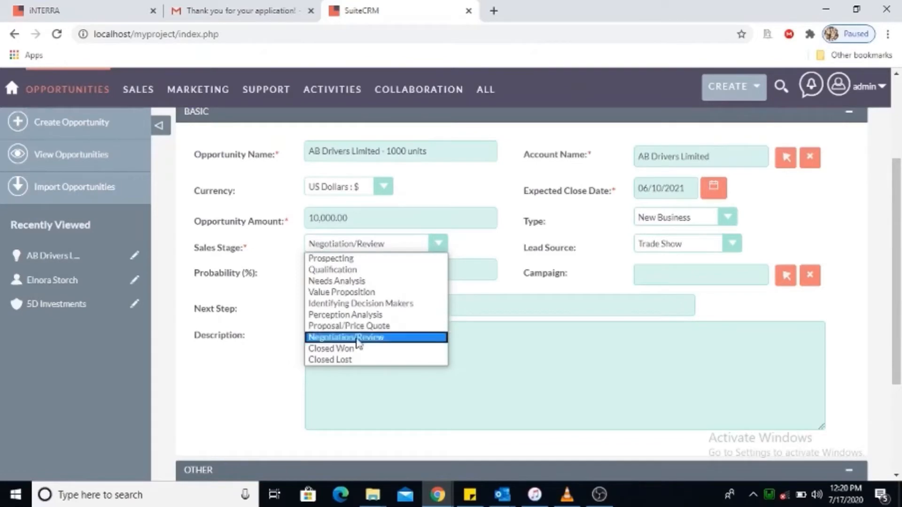
pyautogui.click(733, 219)
pyautogui.click(733, 219)
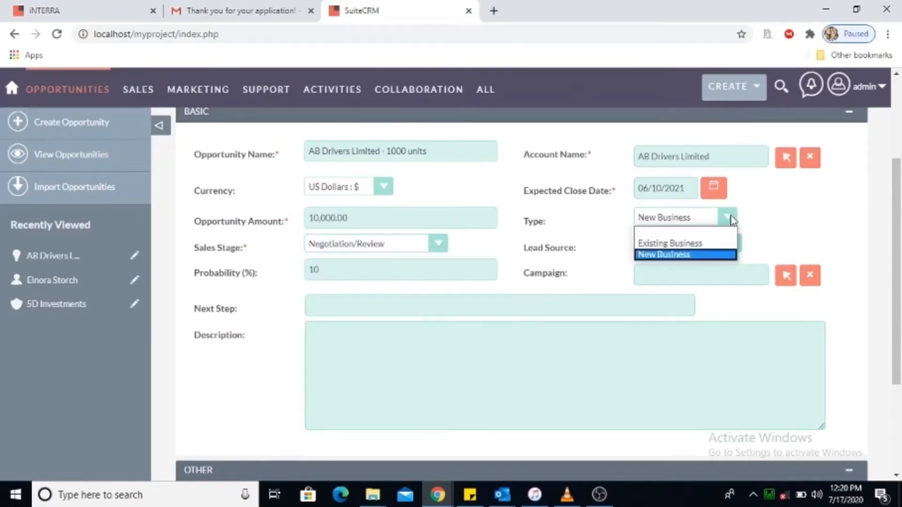
pyautogui.click(800, 220)
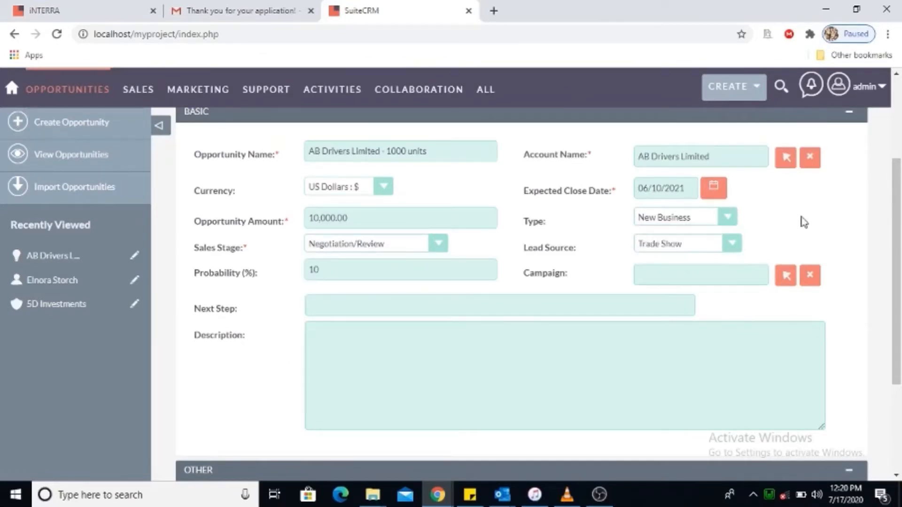
pyautogui.click(723, 250)
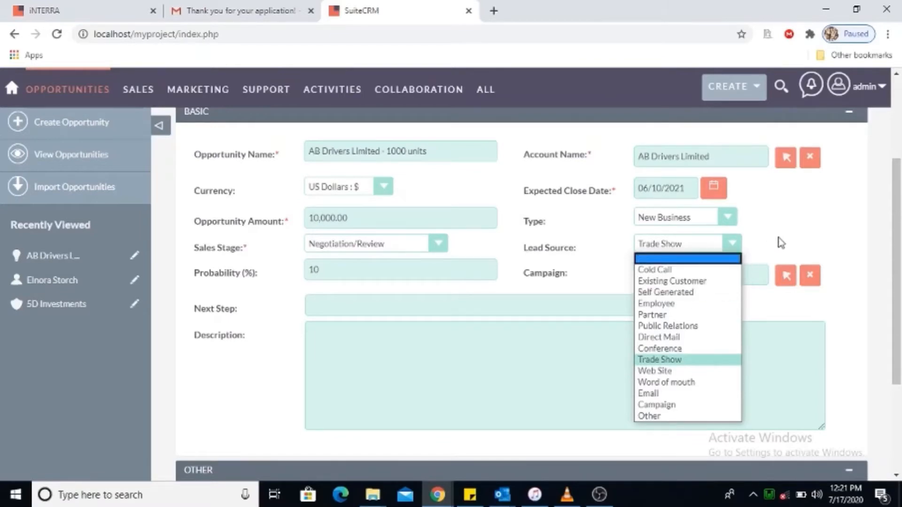
pyautogui.click(792, 237)
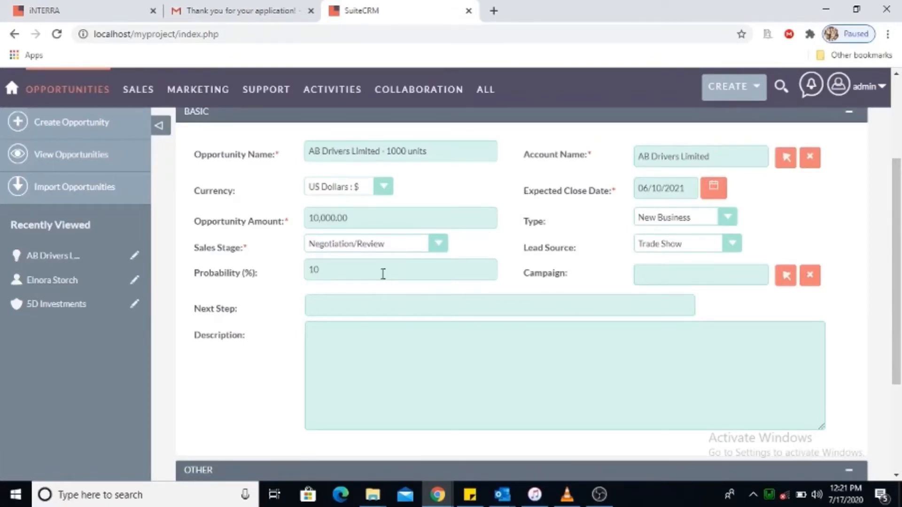
pyautogui.click(441, 243)
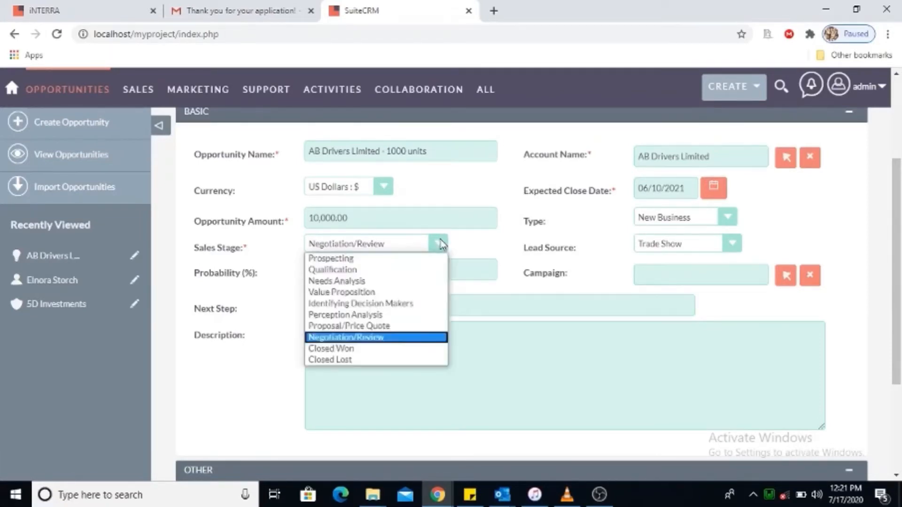
pyautogui.click(357, 315)
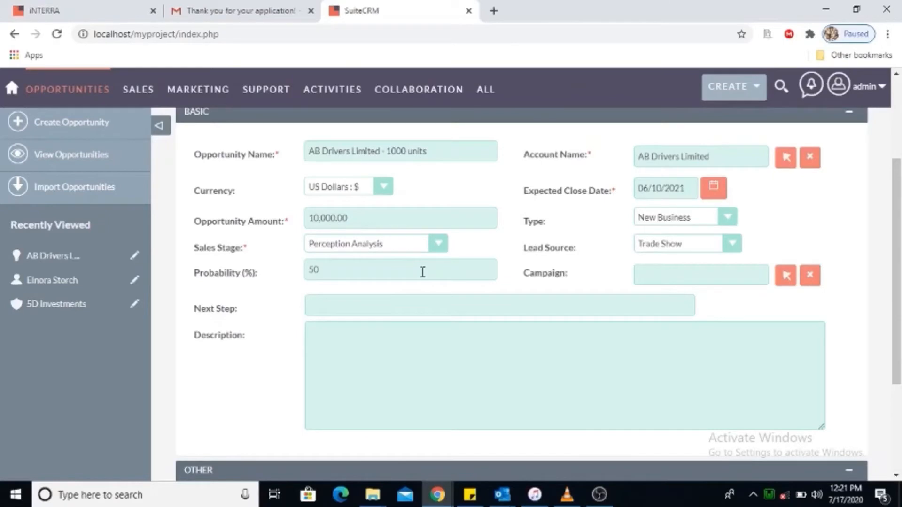
pyautogui.scroll(2, 898, 202)
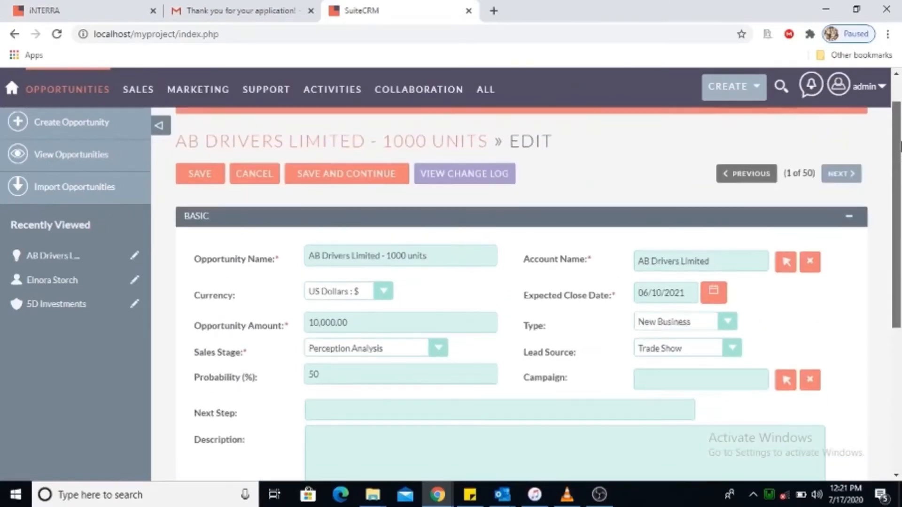
pyautogui.click(242, 177)
pyautogui.click(526, 134)
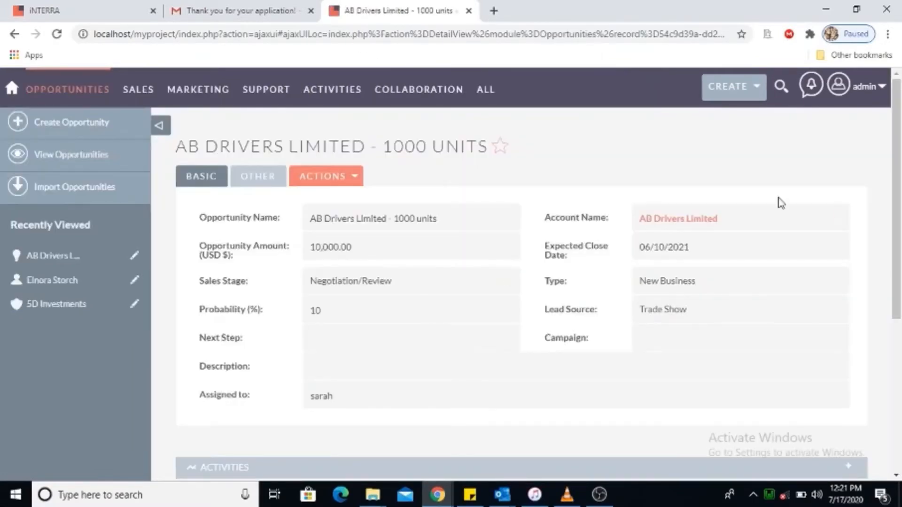
# Expand the opportunity's Activities, History and Contacts panels.
pyautogui.moveTo(901, 149); pyautogui.dragTo(901, 290)
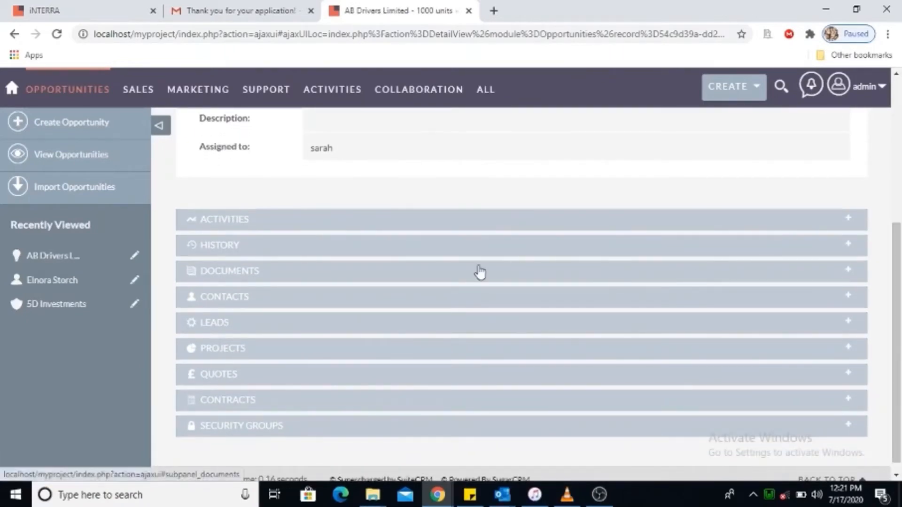
pyautogui.click(352, 225)
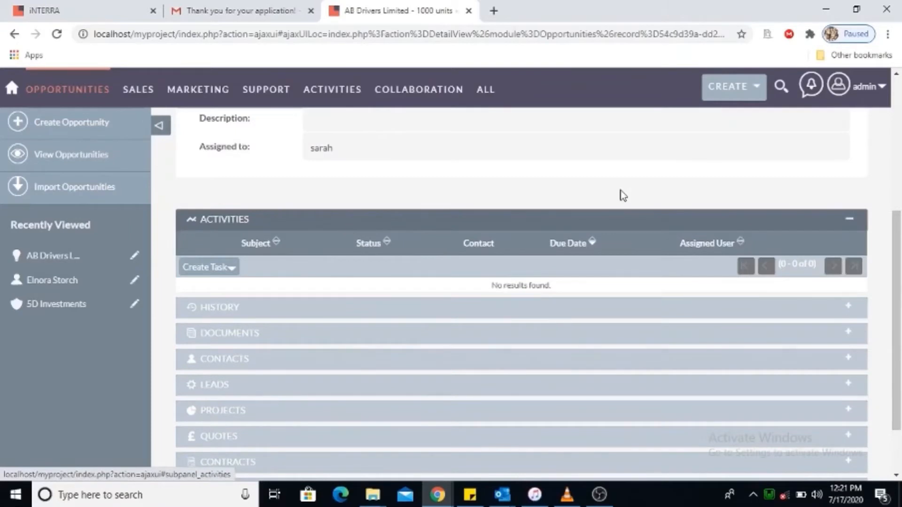
pyautogui.scroll(-2, 898, 237)
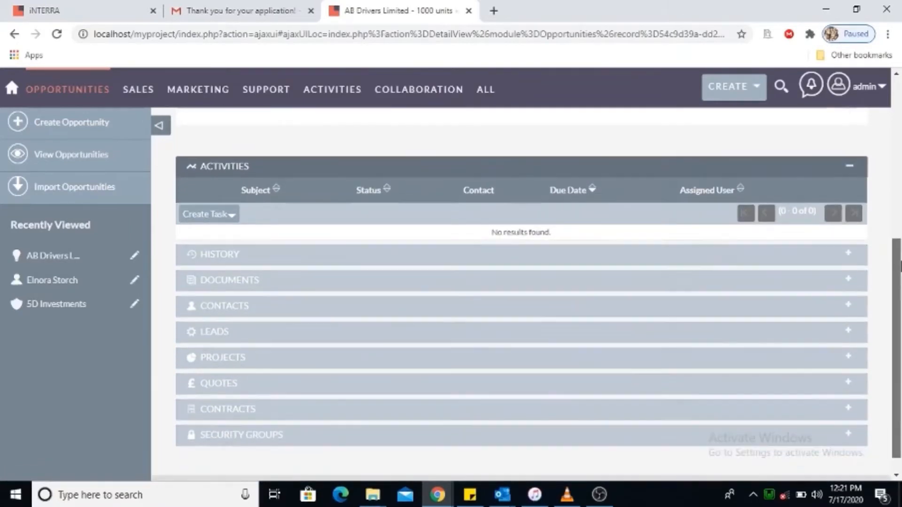
pyautogui.click(401, 263)
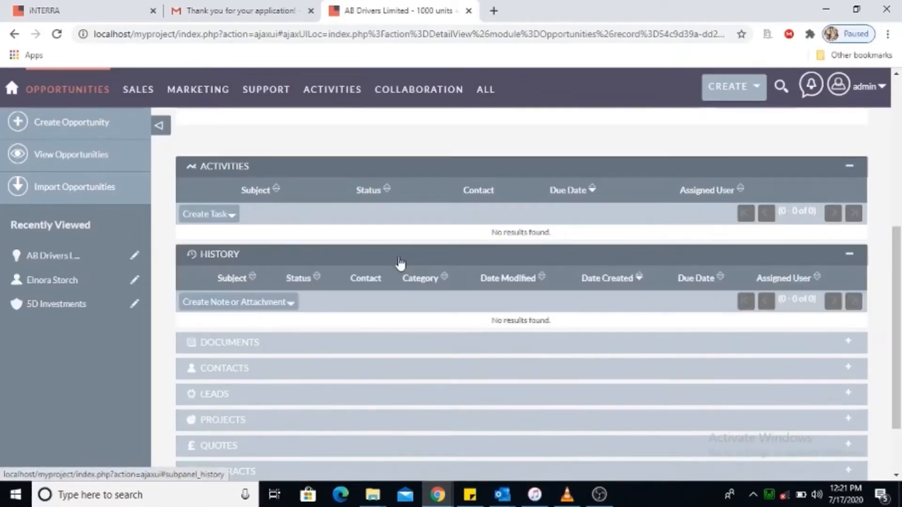
pyautogui.scroll(-2, 898, 268)
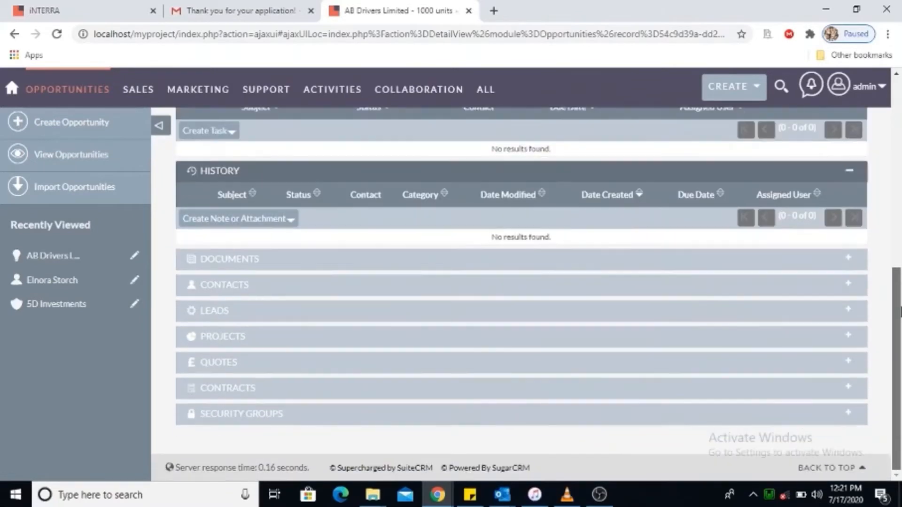
pyautogui.click(362, 293)
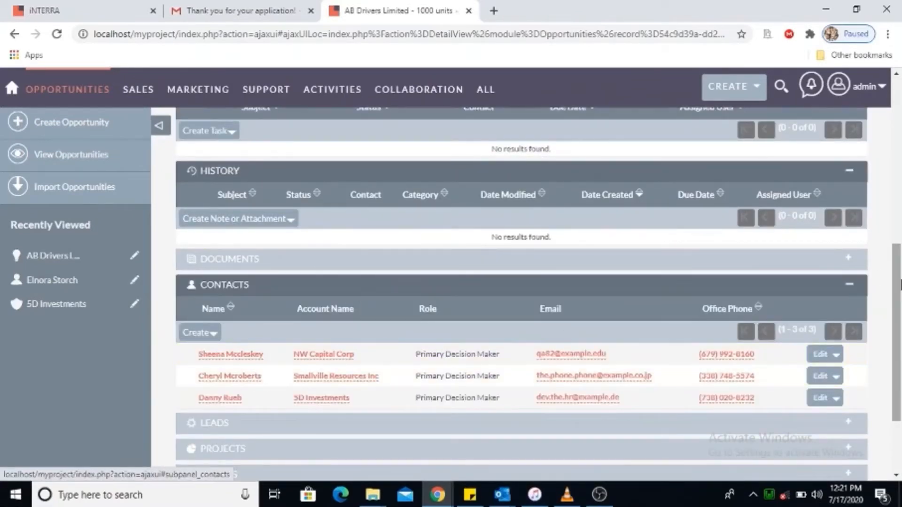
pyautogui.moveTo(898, 283); pyautogui.dragTo(899, 327)
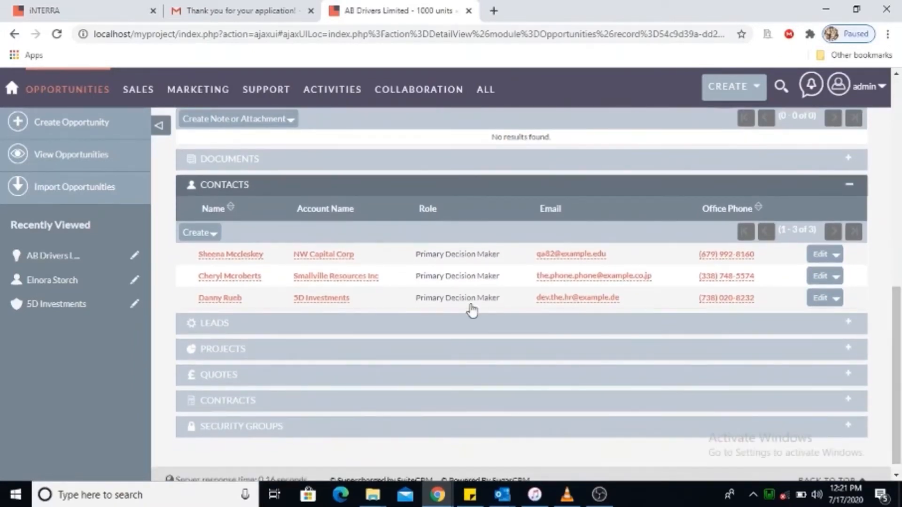
# Expand the opportunity's empty Leads panel, then go to the Sales > Leads list.
pyautogui.click(327, 331)
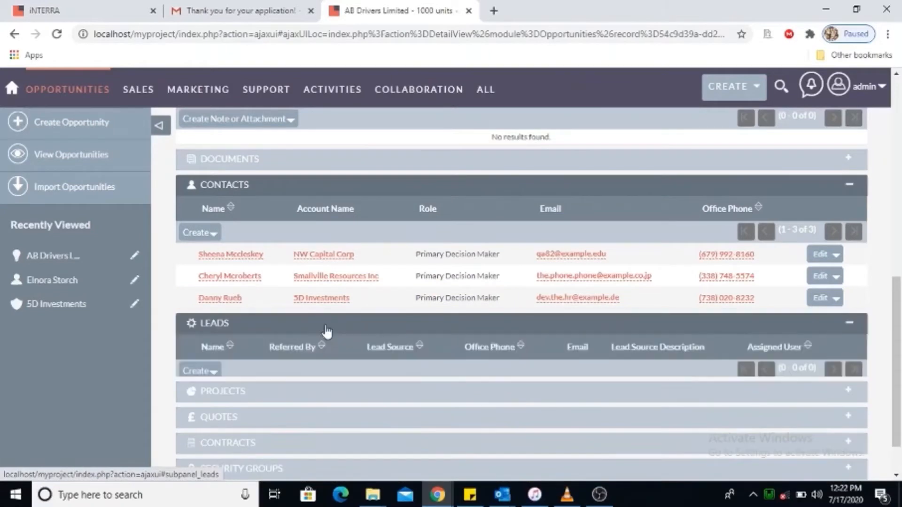
pyautogui.moveTo(898, 294); pyautogui.dragTo(898, 324)
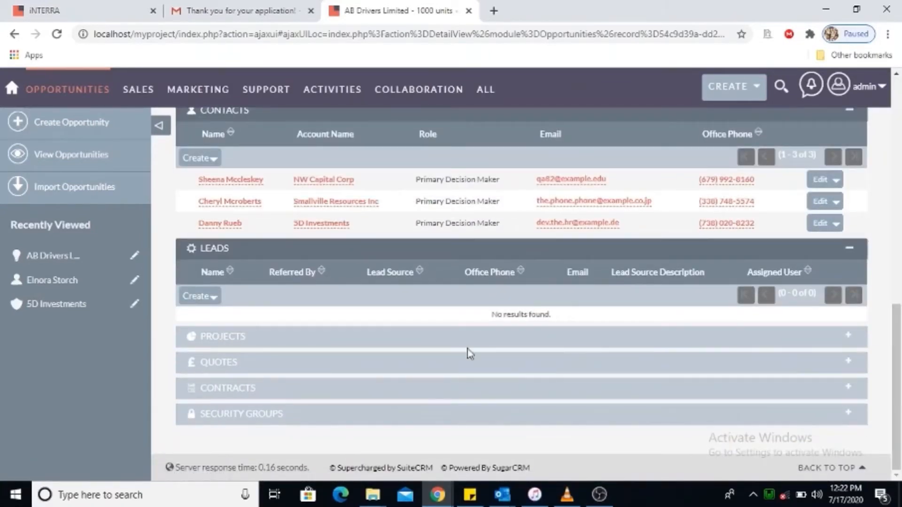
pyautogui.moveTo(898, 345); pyautogui.dragTo(900, 121)
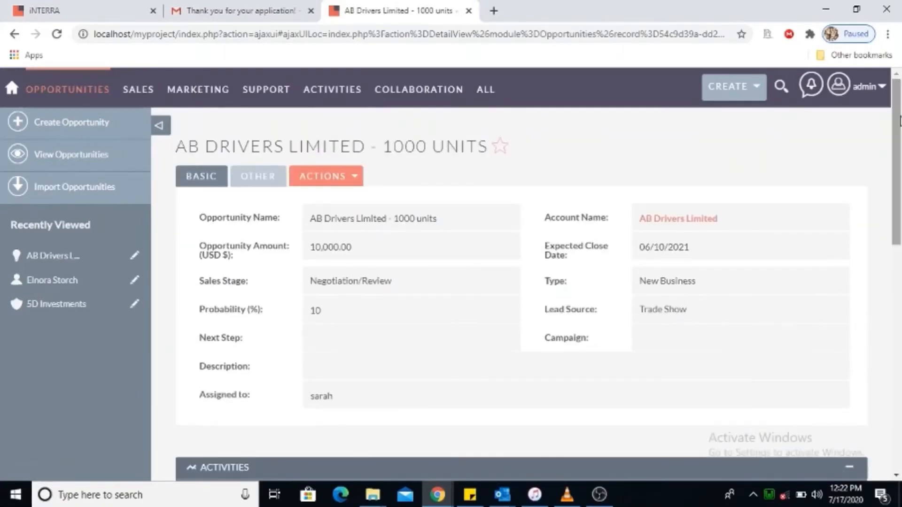
pyautogui.moveTo(148, 93)
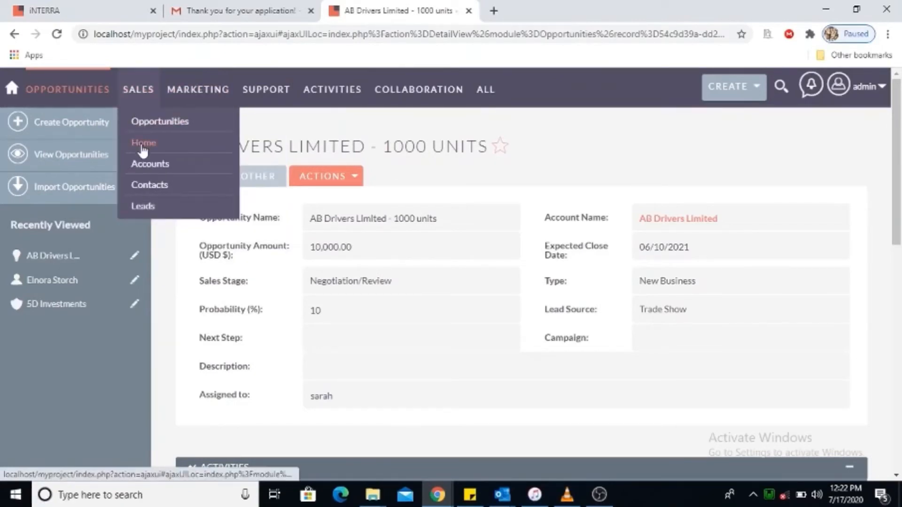
pyautogui.click(148, 207)
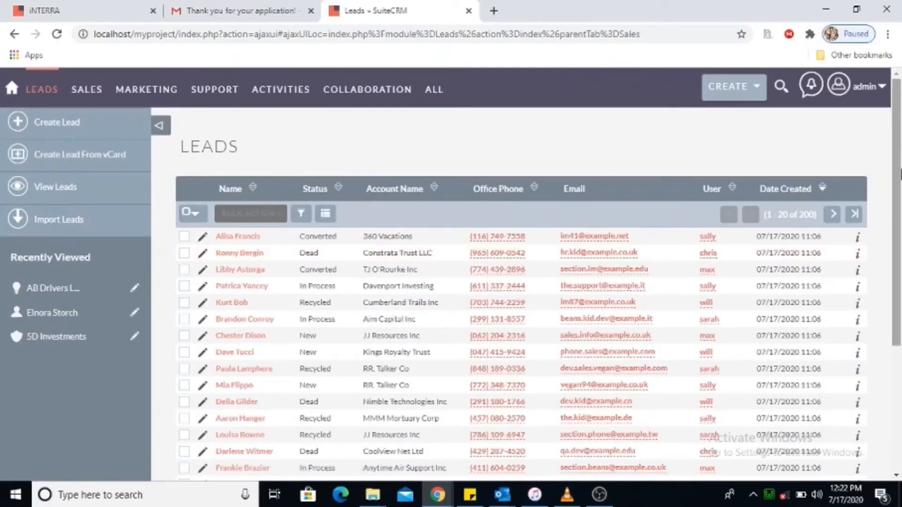
pyautogui.moveTo(897, 159)
pyautogui.mouseDown()
pyautogui.moveTo(898, 207)
pyautogui.moveTo(899, 143)
pyautogui.mouseUp()
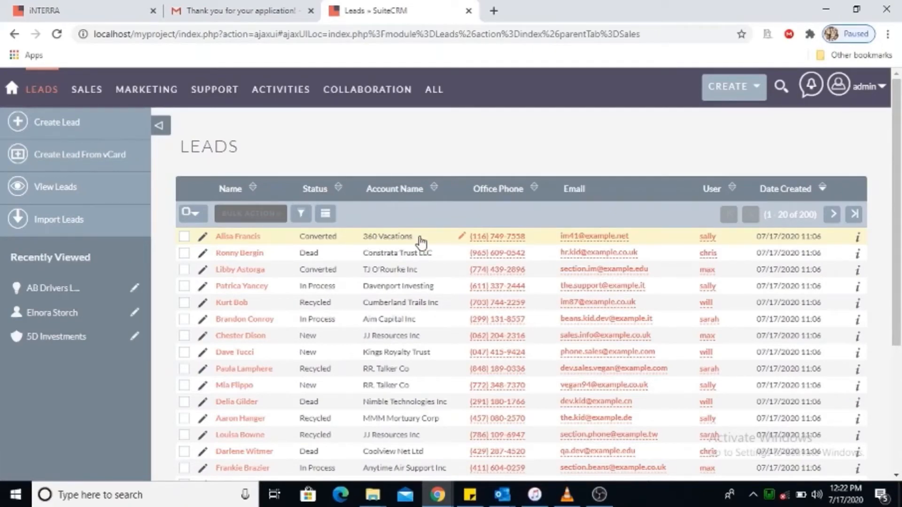
pyautogui.scroll(-2, 897, 244)
pyautogui.scroll(2, 897, 245)
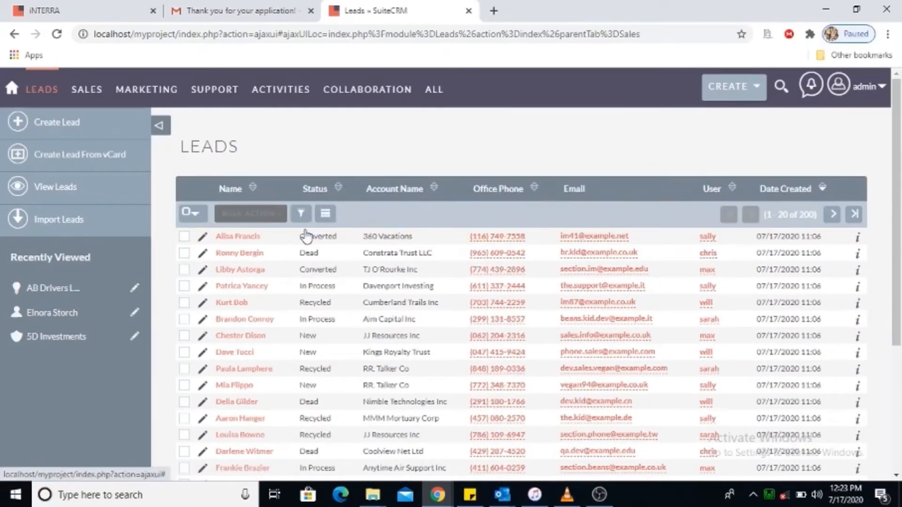
pyautogui.click(301, 214)
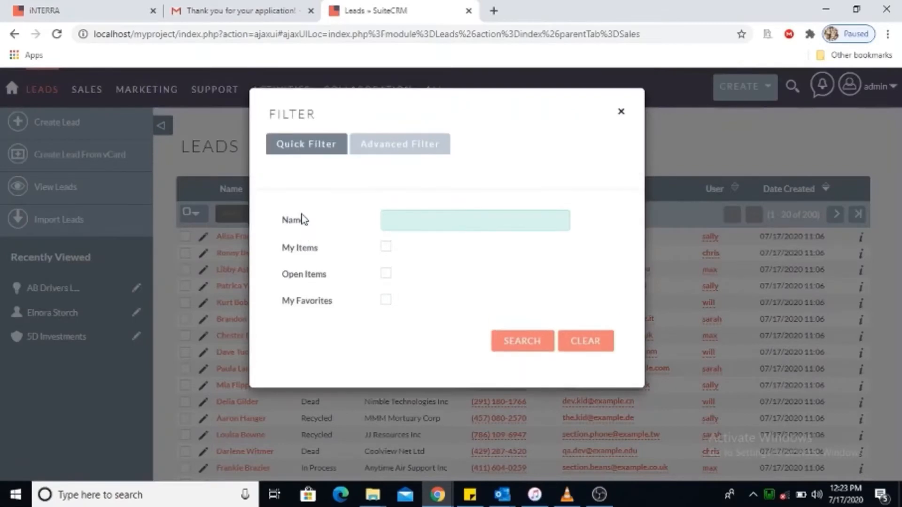
pyautogui.click(620, 115)
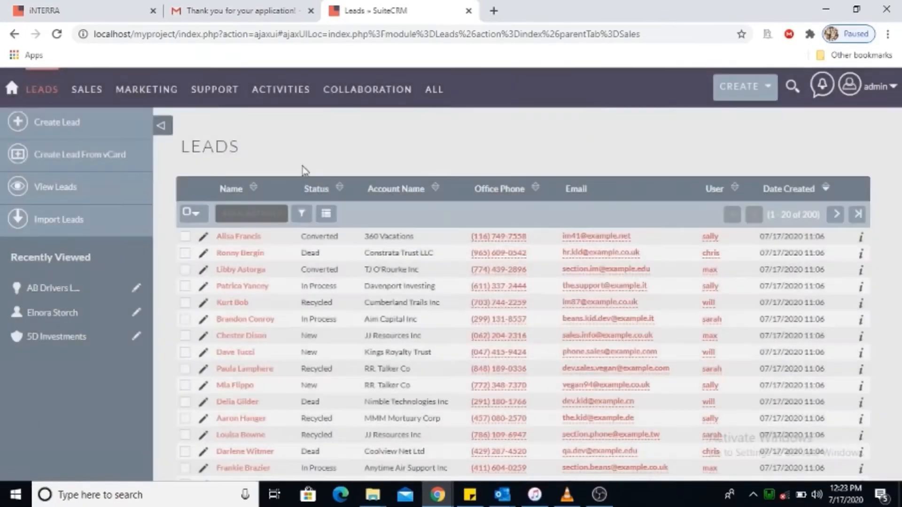
pyautogui.click(326, 215)
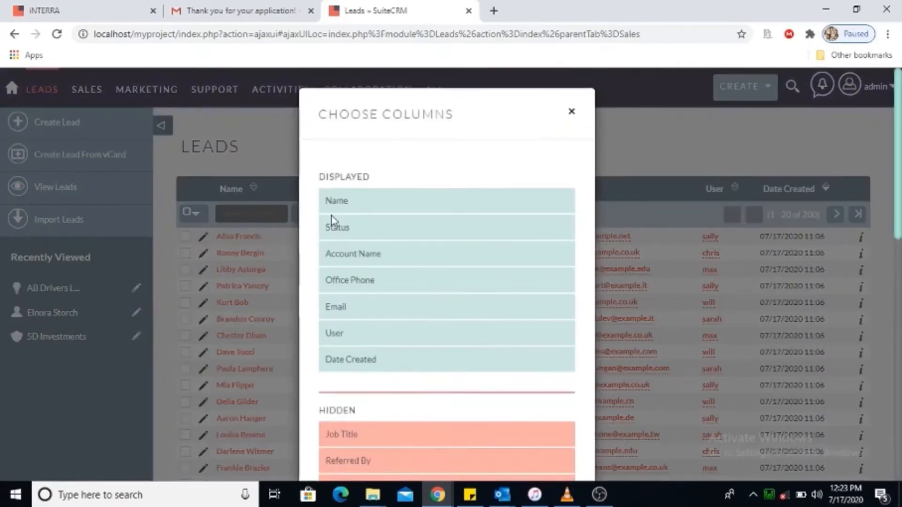
pyautogui.click(573, 115)
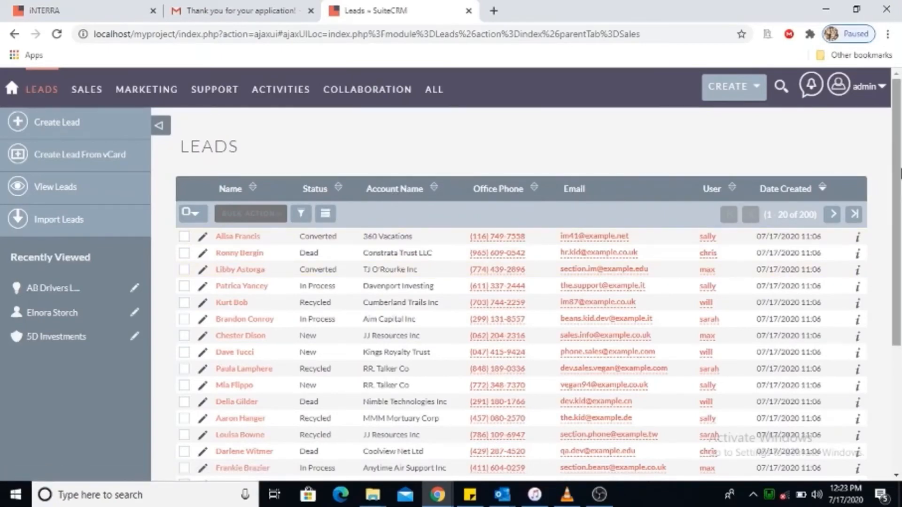
pyautogui.scroll(-1, 900, 174)
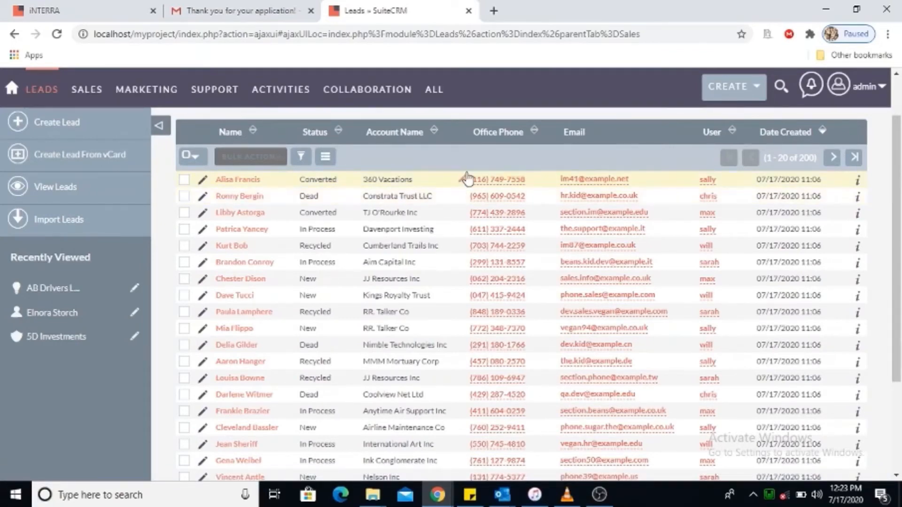
pyautogui.scroll(1, 463, 177)
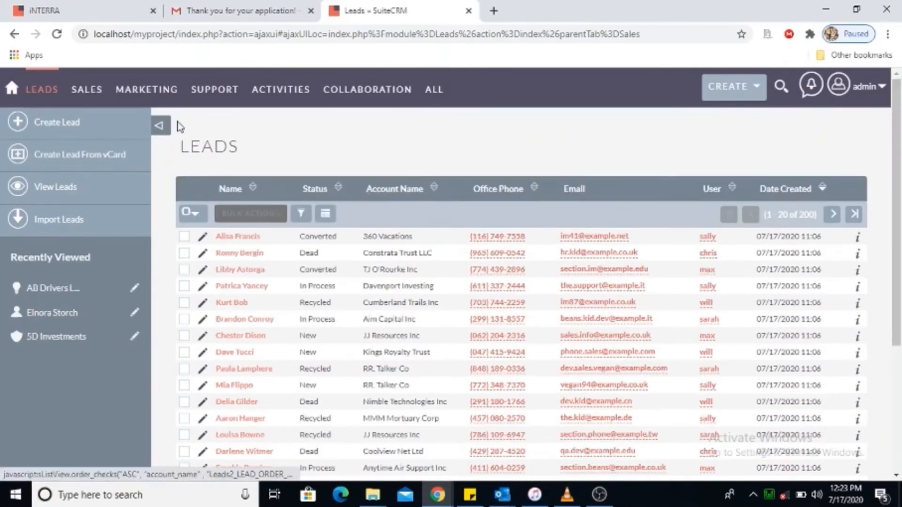
# Browse the Sales, All and Support menus, then reopen Leads via Marketing.
pyautogui.moveTo(92, 98)
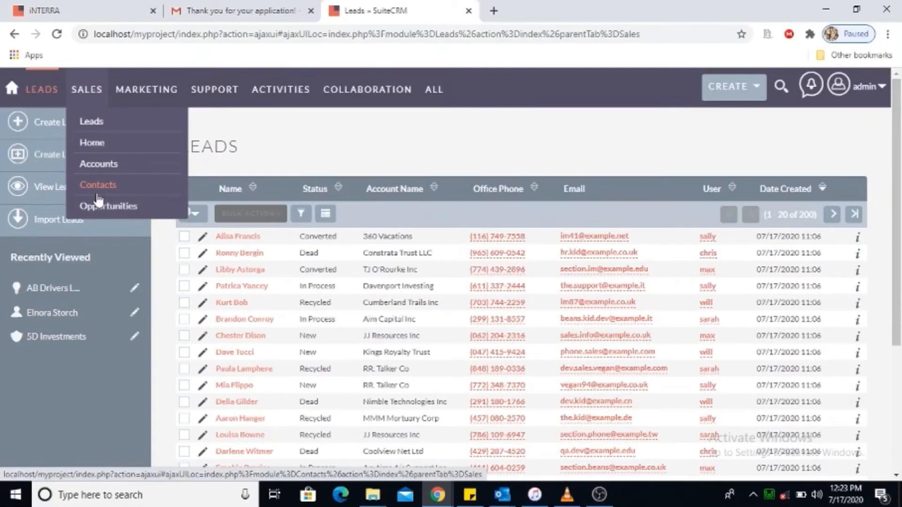
pyautogui.moveTo(437, 101)
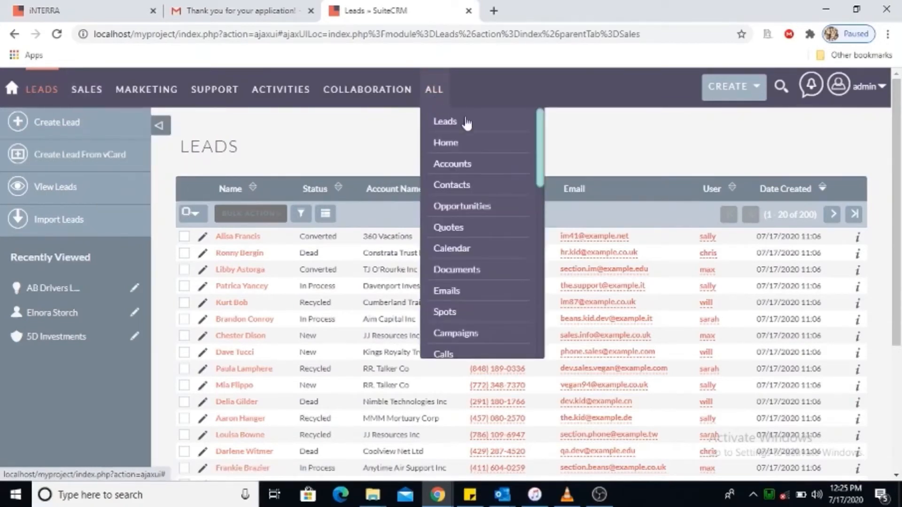
pyautogui.moveTo(542, 139); pyautogui.dragTo(567, 137)
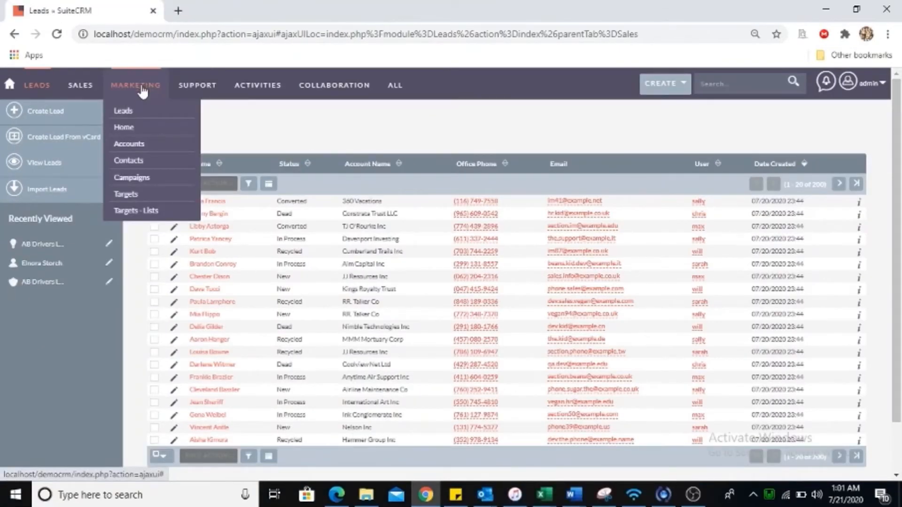
pyautogui.click(128, 112)
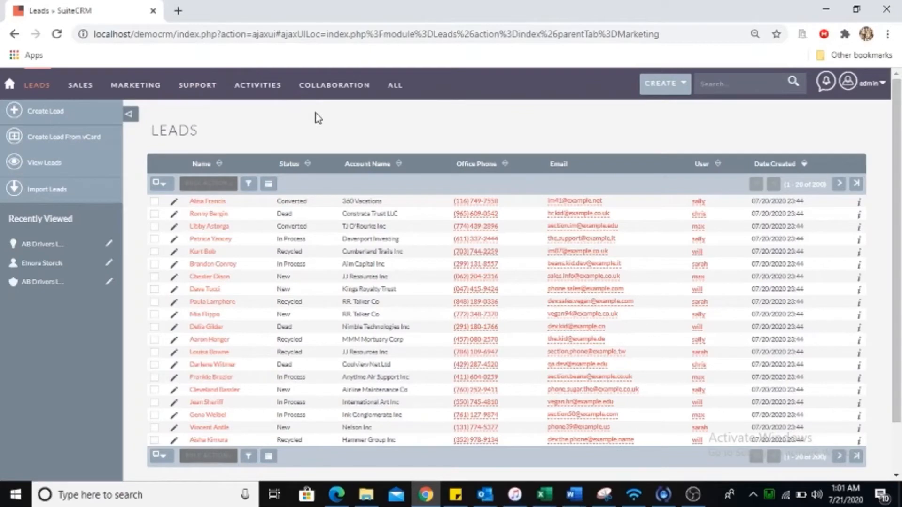
# Open the Accounts list from the Marketing menu, showing 1–20 of 50 accounts.
pyautogui.moveTo(195, 96)
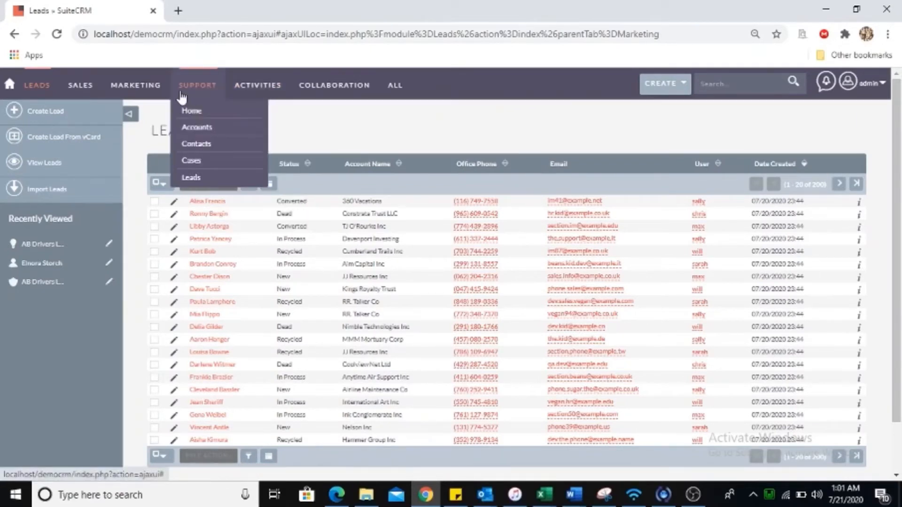
pyautogui.moveTo(147, 93)
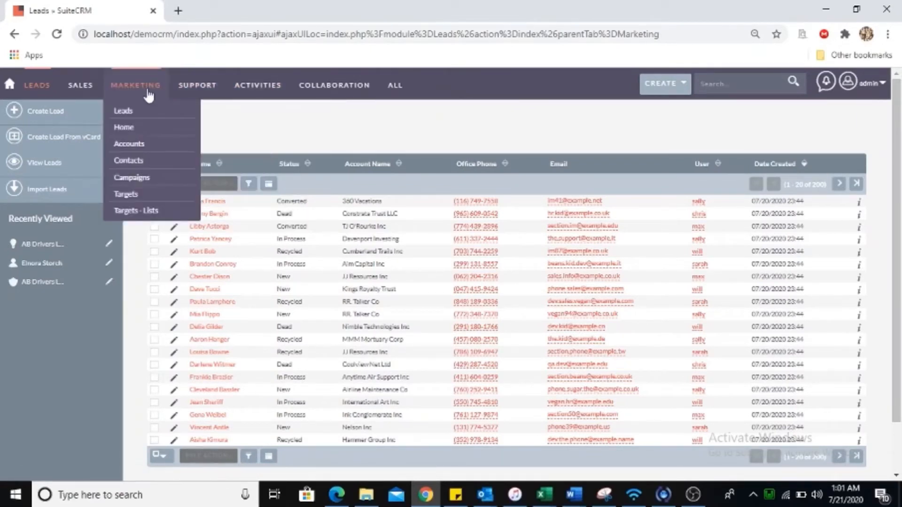
pyautogui.click(135, 145)
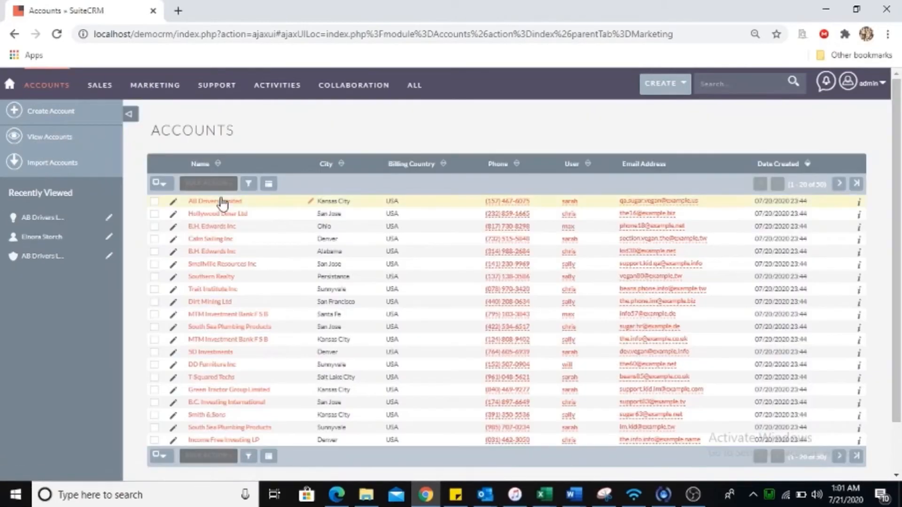
pyautogui.moveTo(170, 94)
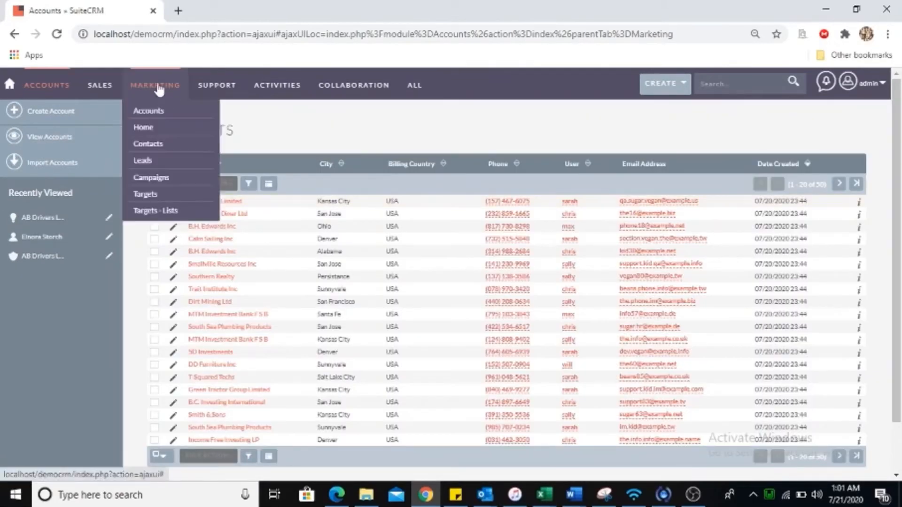
# Open Campaigns and start Create Campaign, bringing up the wizard's Newsletter, Email, Non-email and Survey choices.
pyautogui.click(151, 179)
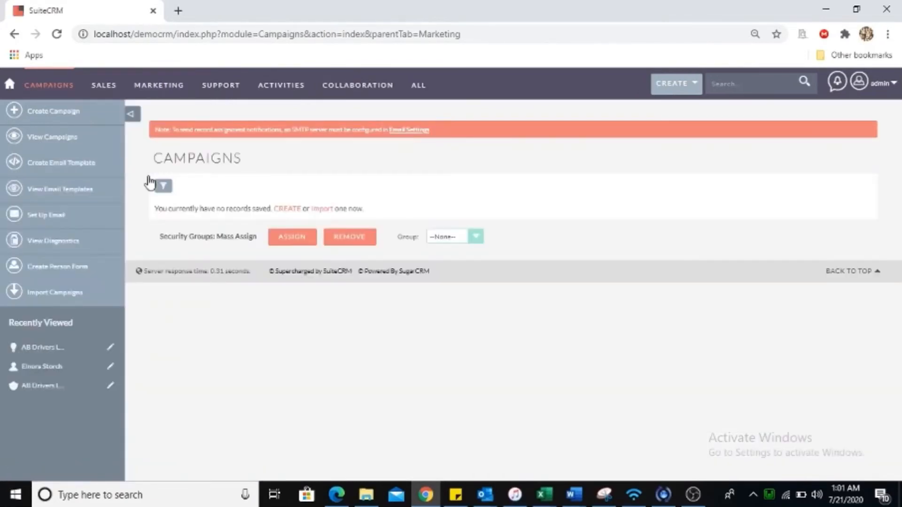
pyautogui.moveTo(31, 91)
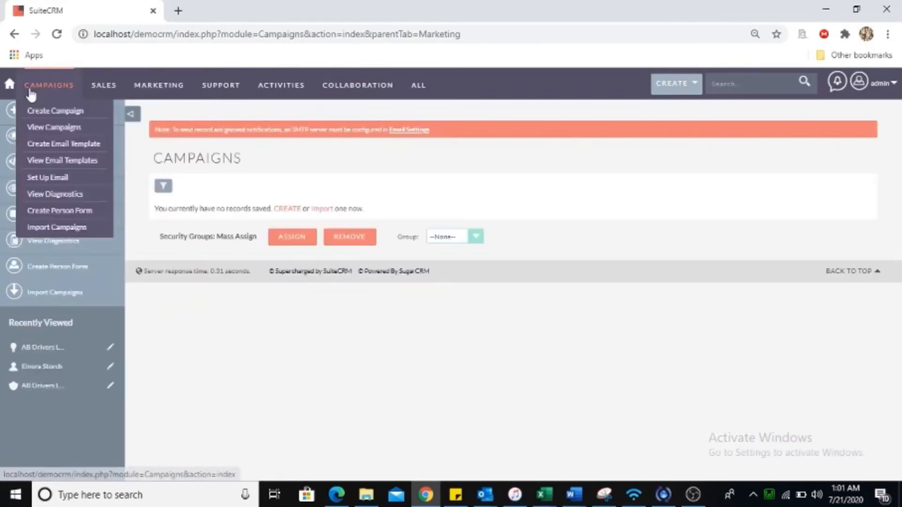
pyautogui.click(65, 114)
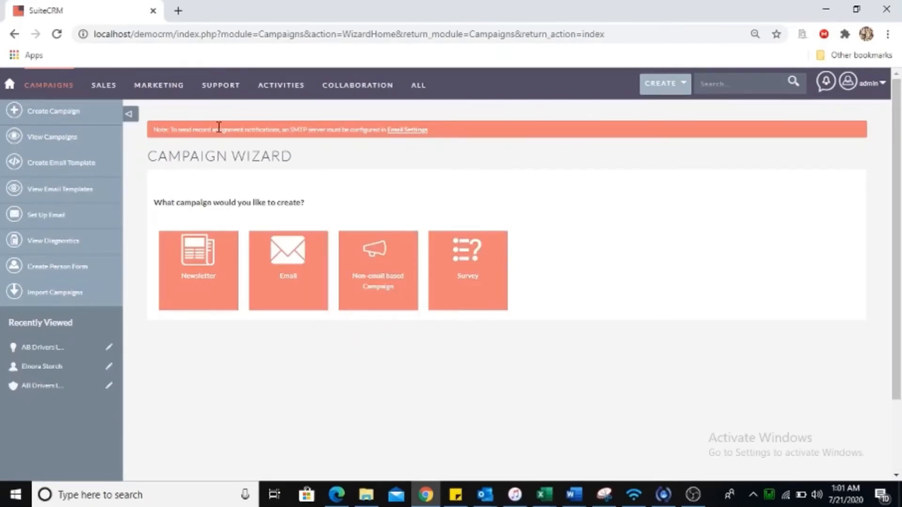
pyautogui.moveTo(214, 96)
pyautogui.moveTo(160, 96)
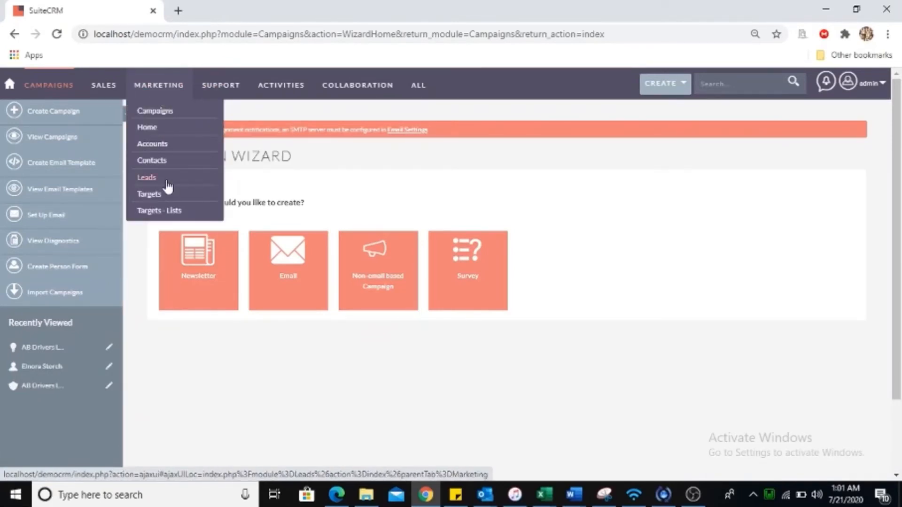
# Go to Targets - Lists and start a new target list, getting a blank form with Type Default.
pyautogui.click(153, 195)
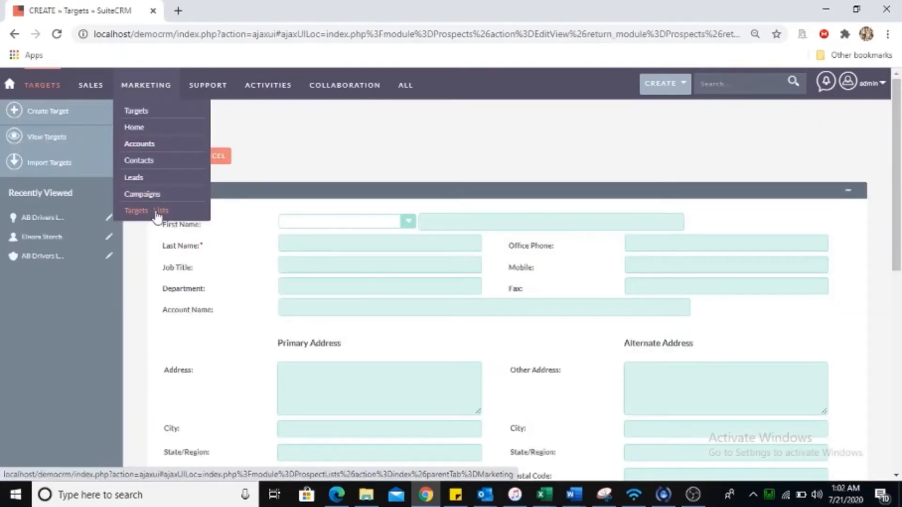
pyautogui.click(159, 213)
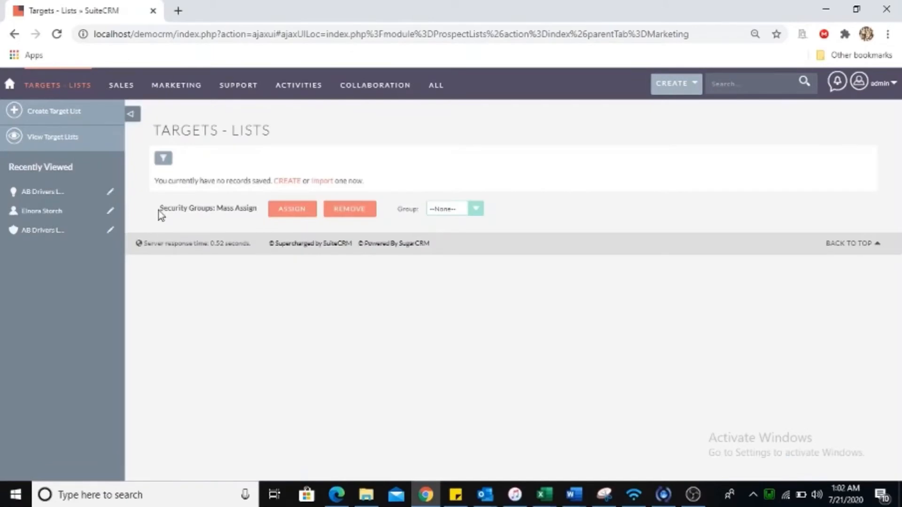
pyautogui.click(72, 114)
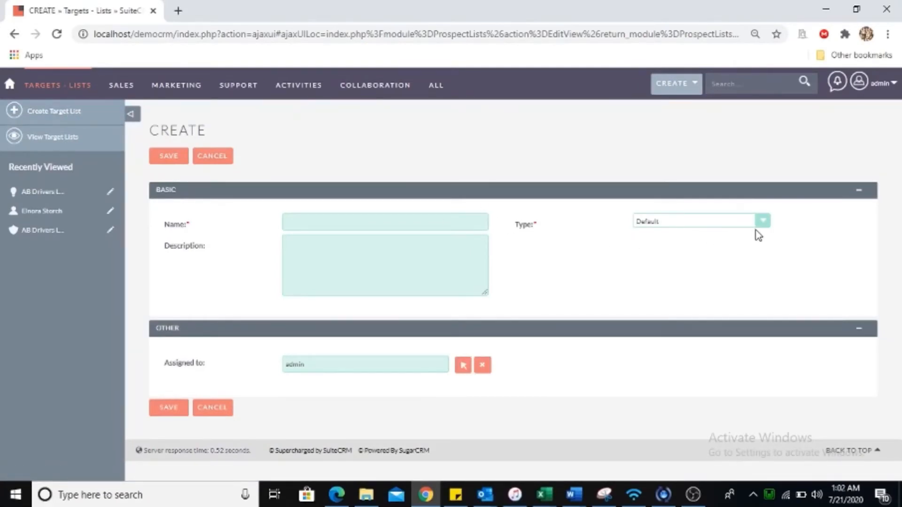
pyautogui.click(328, 221)
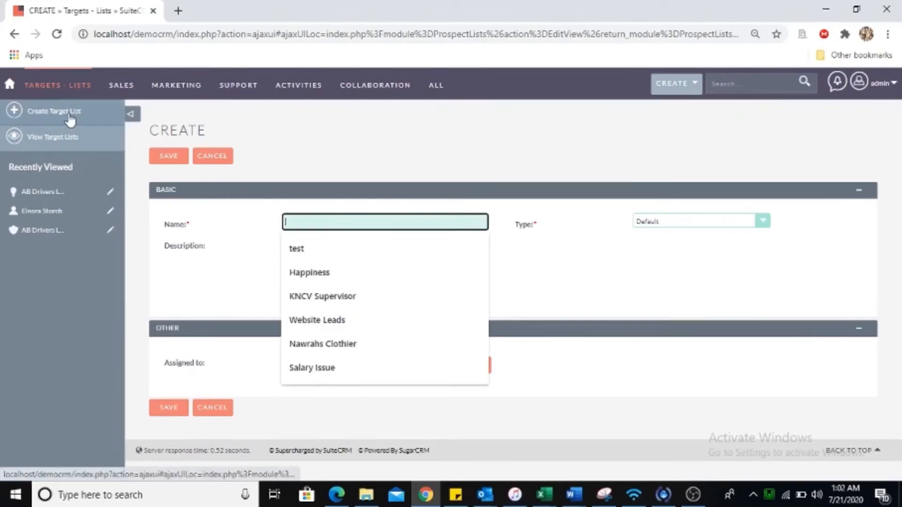
pyautogui.moveTo(252, 96)
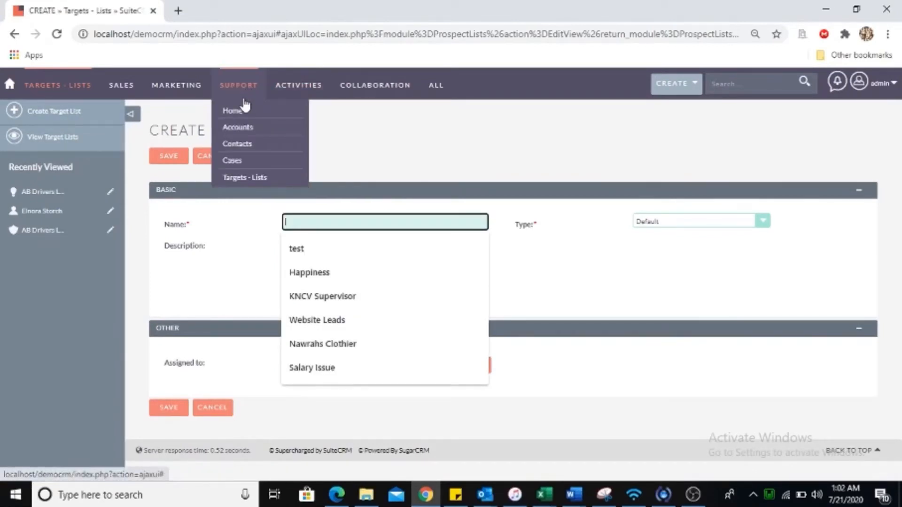
# Choose Support > Cases to list the 50 demo cases, led by case 1 'System not responding'.
pyautogui.click(238, 165)
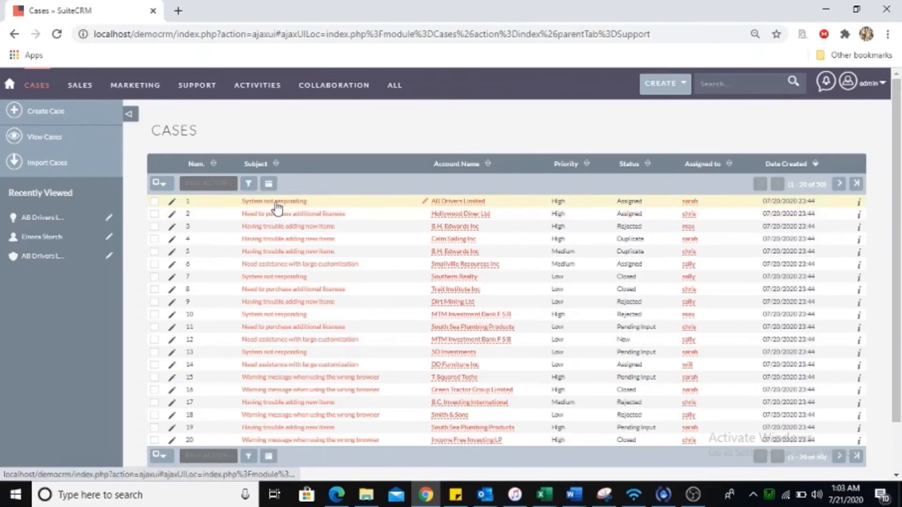
# Edit case 1, System not responding, checking State and Status but keeping Open and Assigned.
pyautogui.click(173, 205)
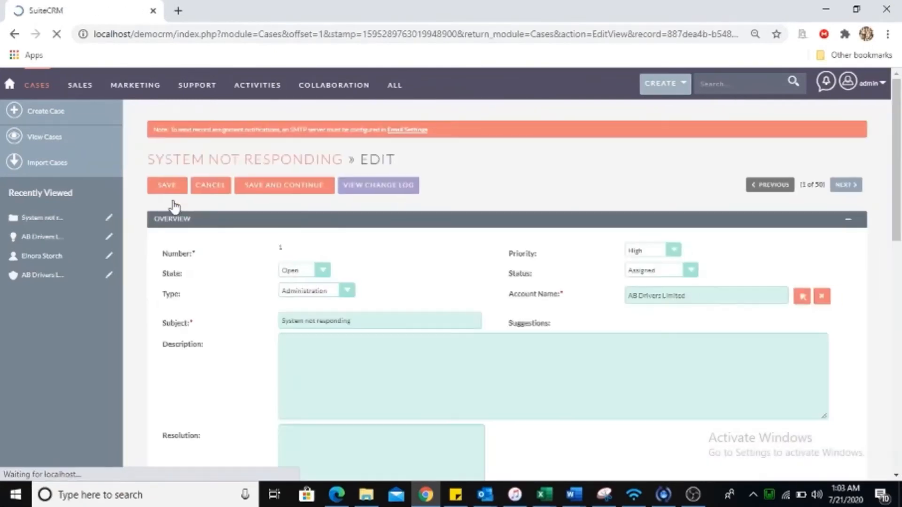
pyautogui.moveTo(897, 155); pyautogui.dragTo(897, 198)
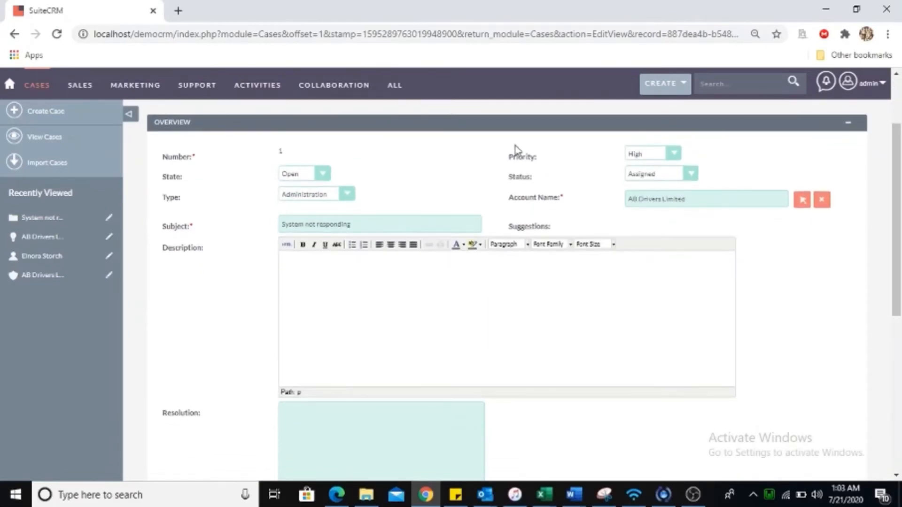
pyautogui.click(321, 176)
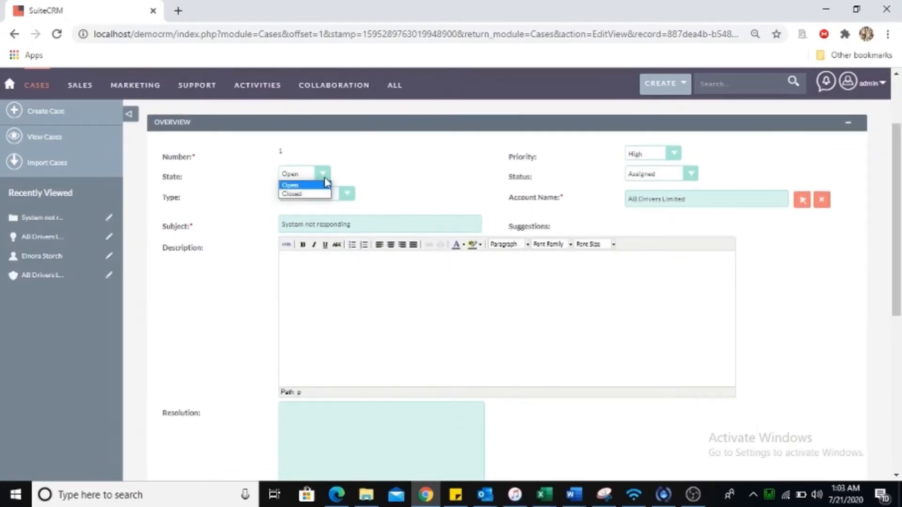
pyautogui.click(682, 148)
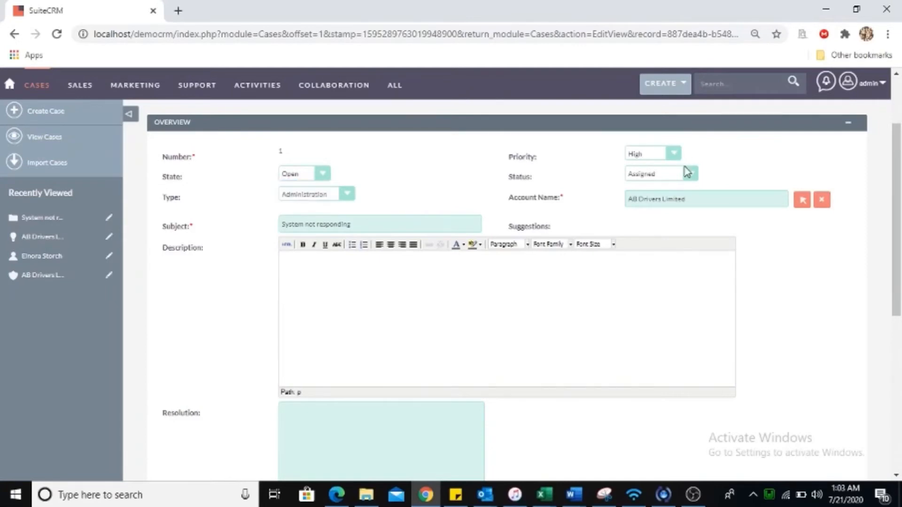
pyautogui.click(691, 175)
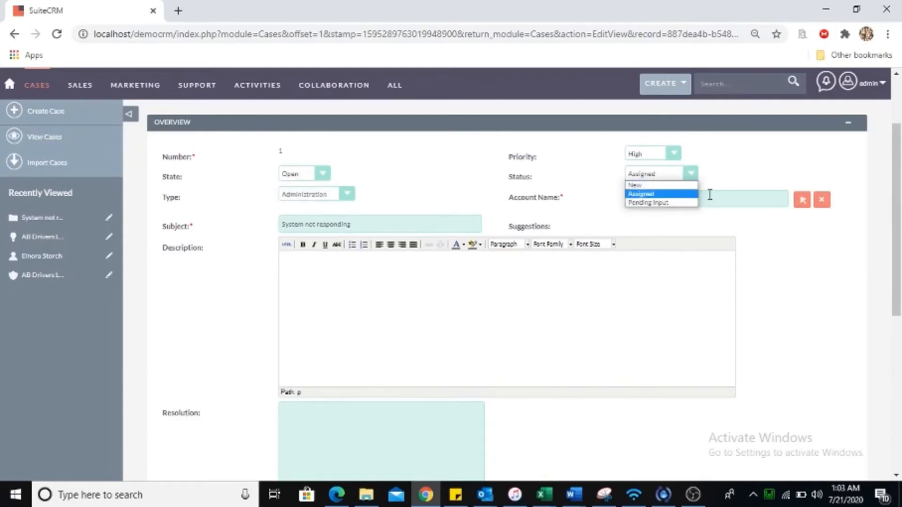
pyautogui.click(710, 194)
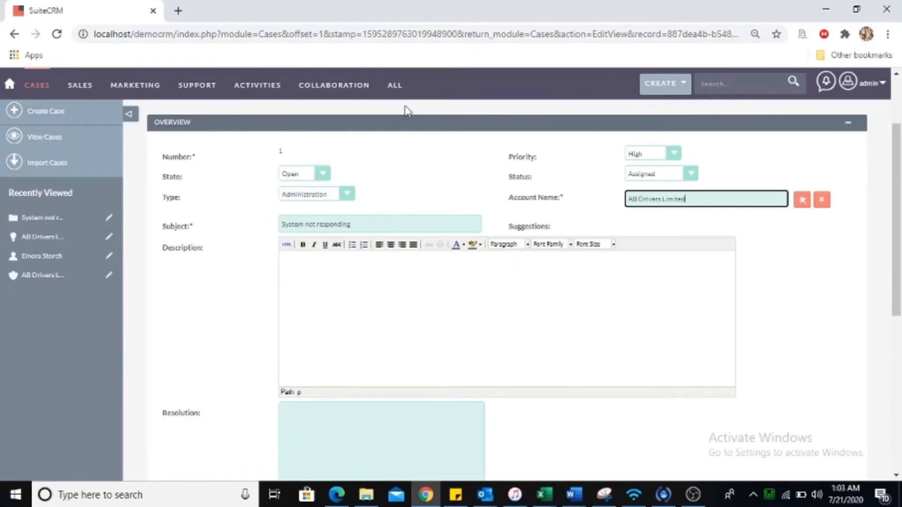
pyautogui.moveTo(147, 97)
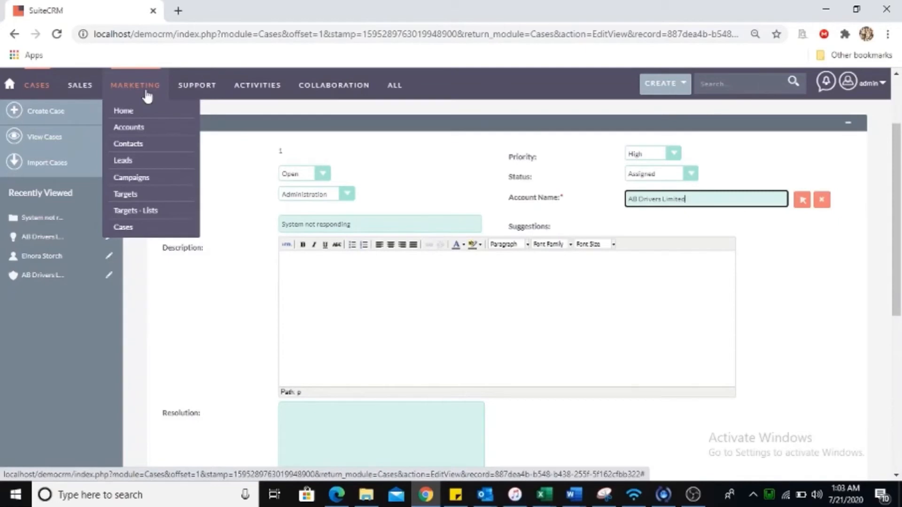
# Leave the case edit form for the Calls list of 50 outbound demo calls.
pyautogui.moveTo(197, 89)
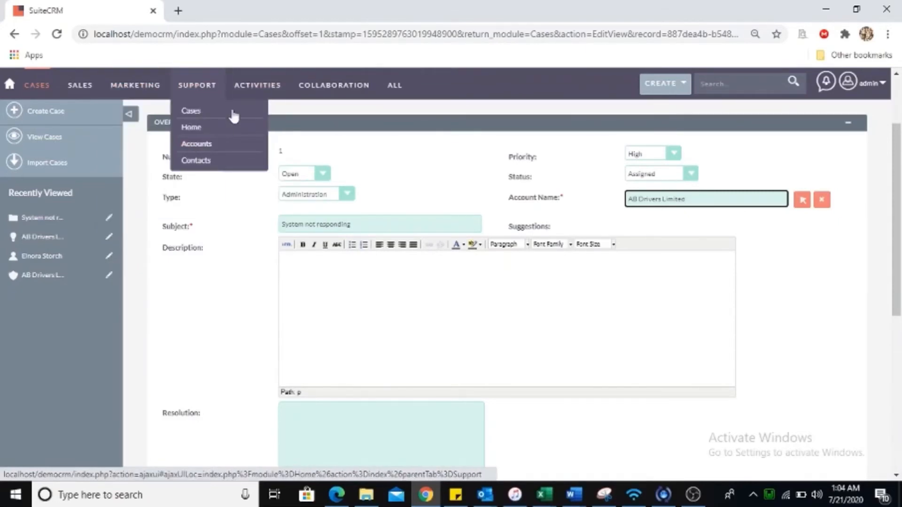
pyautogui.moveTo(257, 92)
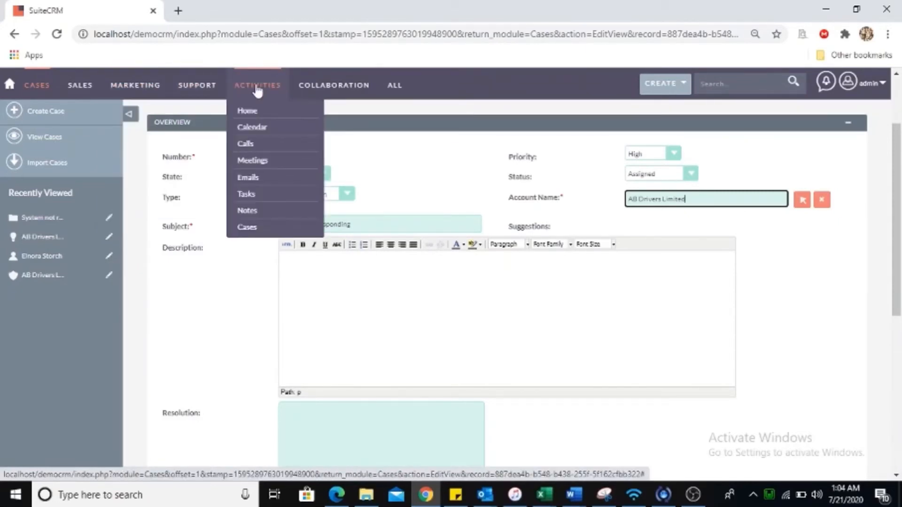
pyautogui.click(253, 147)
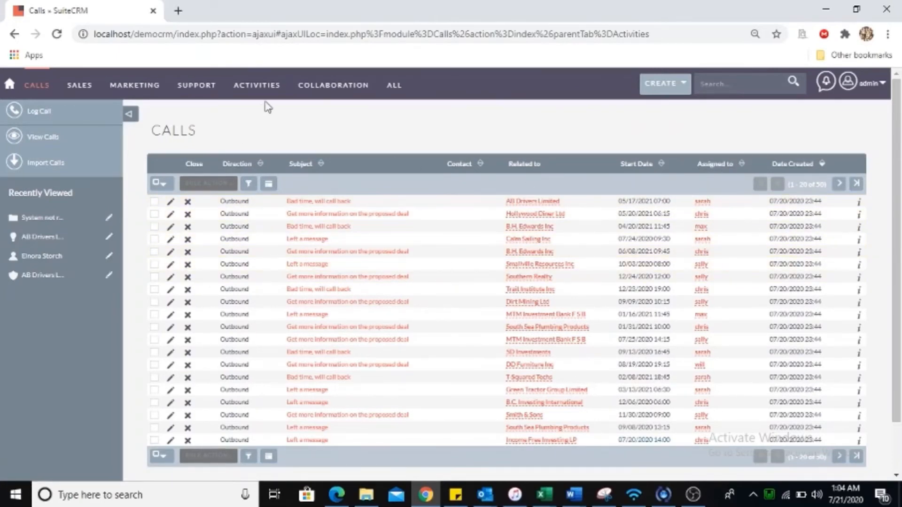
pyautogui.moveTo(261, 86)
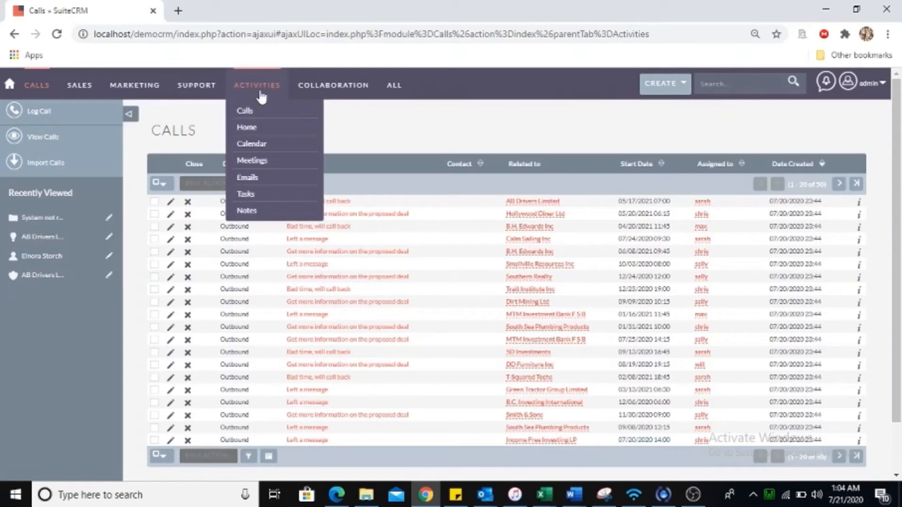
# From Meetings, edit the Follow-up on proposal meeting (Not Held, 06/29/2021 18:00, P Piper & Sons).
pyautogui.click(253, 161)
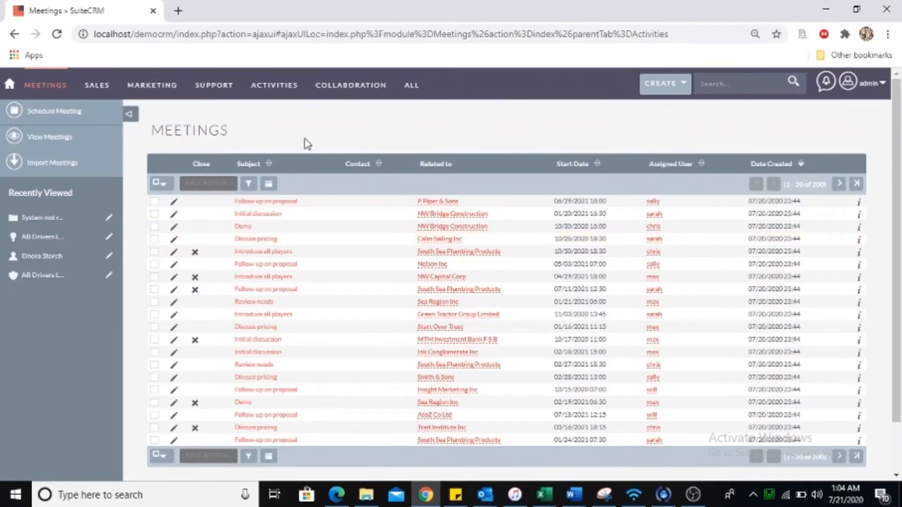
pyautogui.click(175, 203)
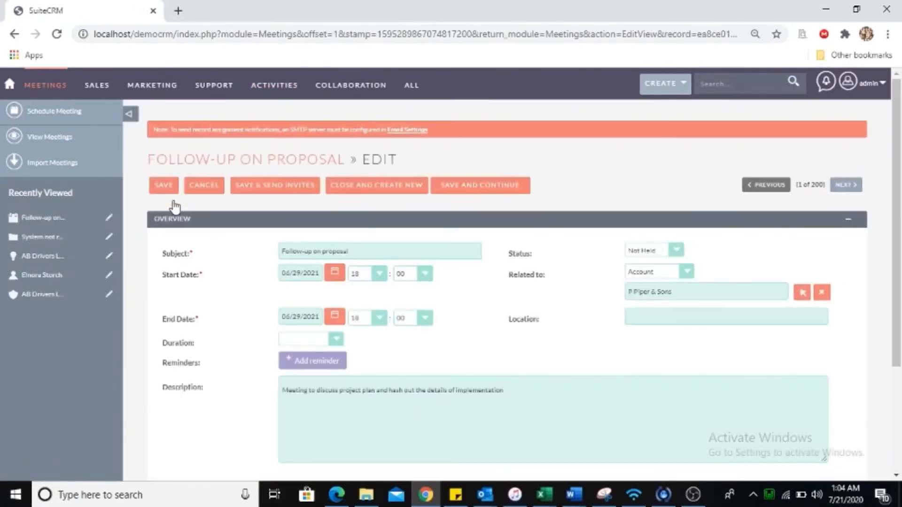
pyautogui.moveTo(899, 142); pyautogui.dragTo(900, 324)
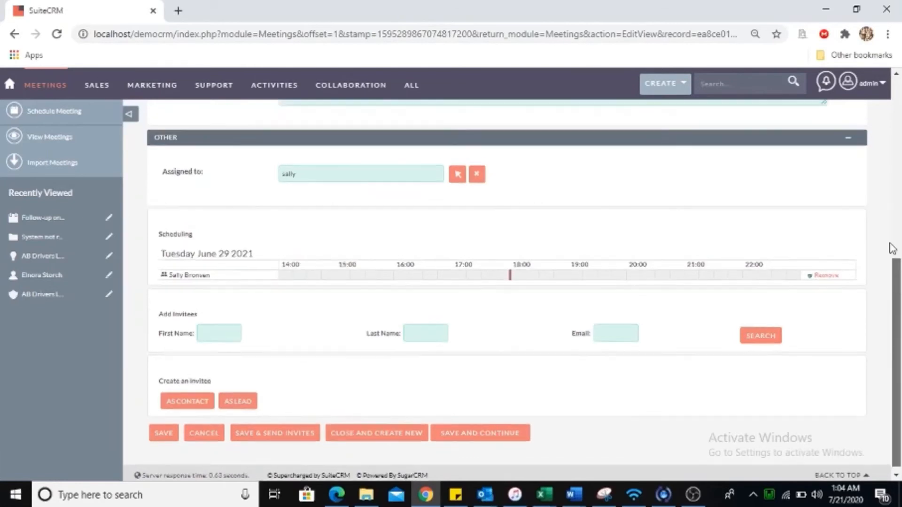
pyautogui.moveTo(897, 282); pyautogui.dragTo(897, 130)
pyautogui.moveTo(327, 91)
pyautogui.moveTo(277, 94)
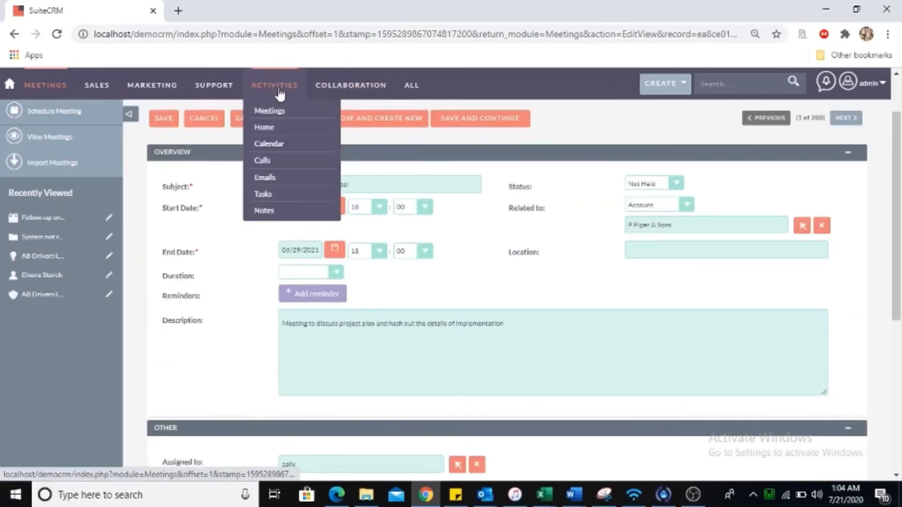
# From Tasks, edit the Setup evaluation task (Not Started, Low priority, due 11/30/2020 17:15).
pyautogui.click(272, 196)
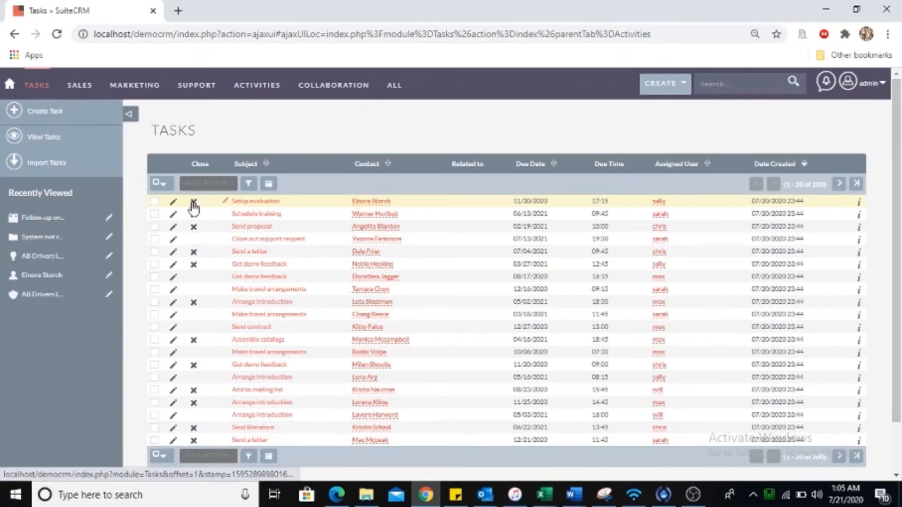
pyautogui.click(175, 205)
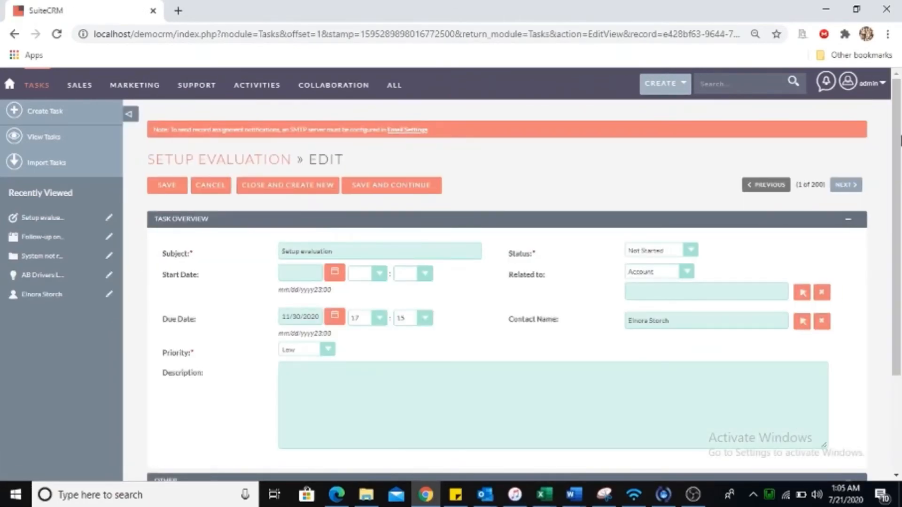
pyautogui.moveTo(899, 112); pyautogui.dragTo(899, 178)
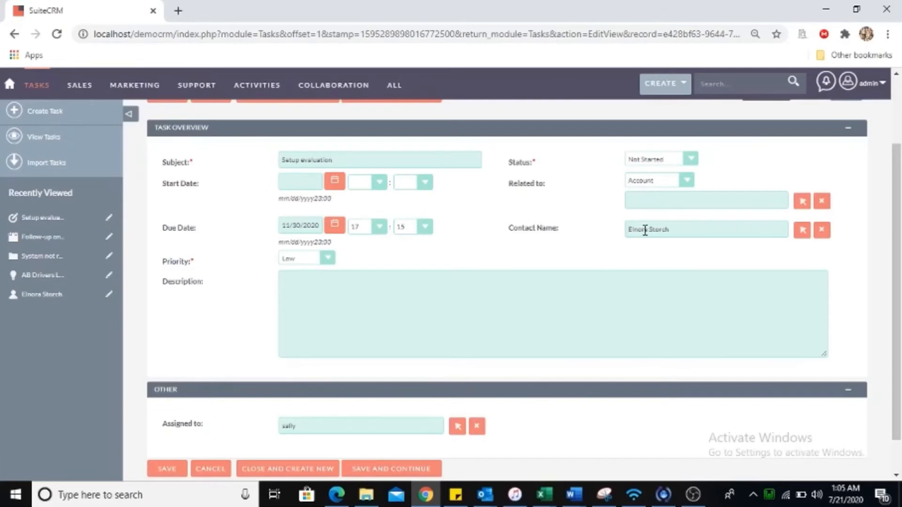
pyautogui.moveTo(898, 217); pyautogui.dragTo(899, 198)
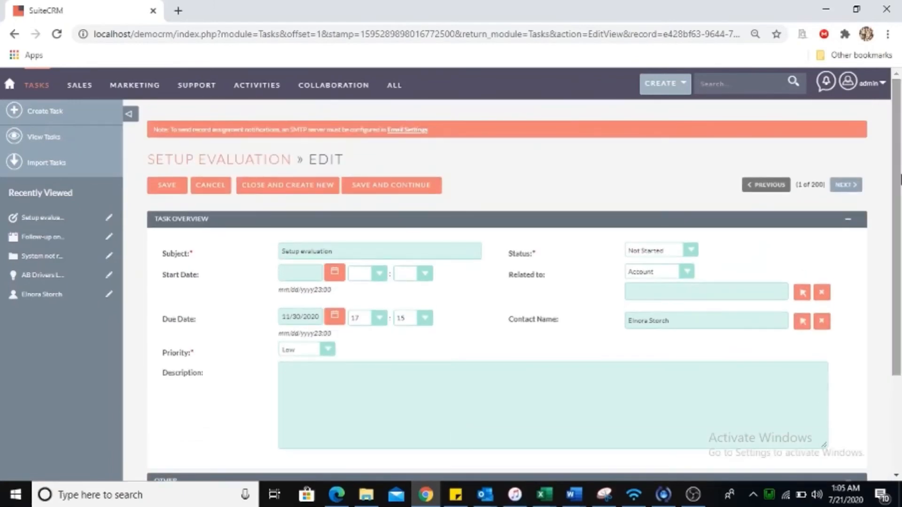
pyautogui.moveTo(335, 91)
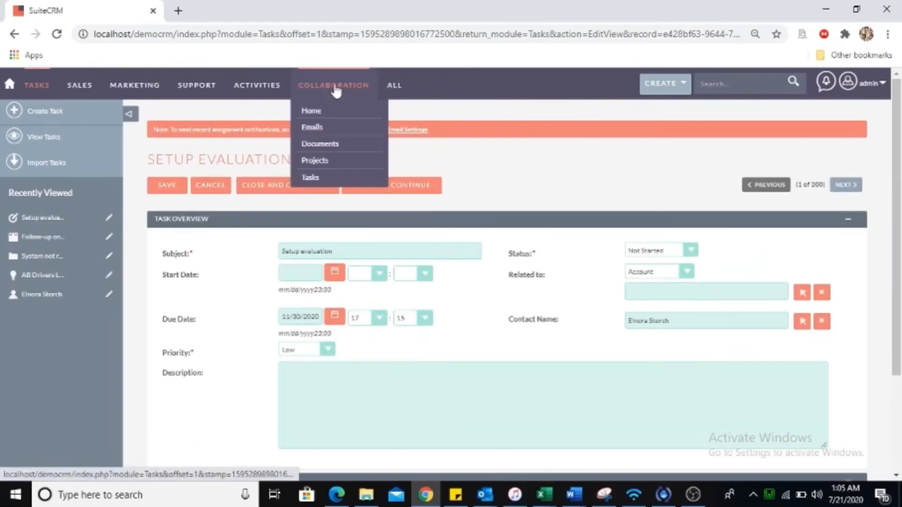
# Go to Documents and start a new document, reviewing its Active status and revision 1 defaults.
pyautogui.click(321, 146)
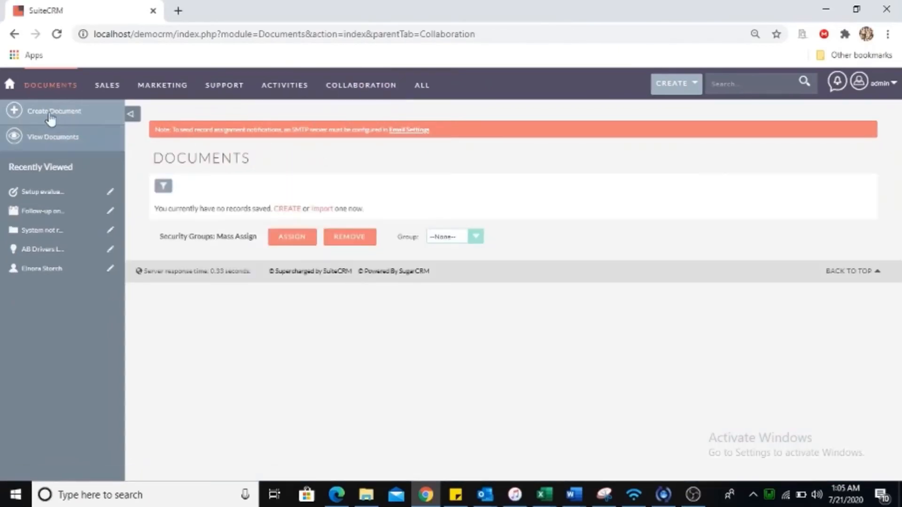
pyautogui.click(70, 113)
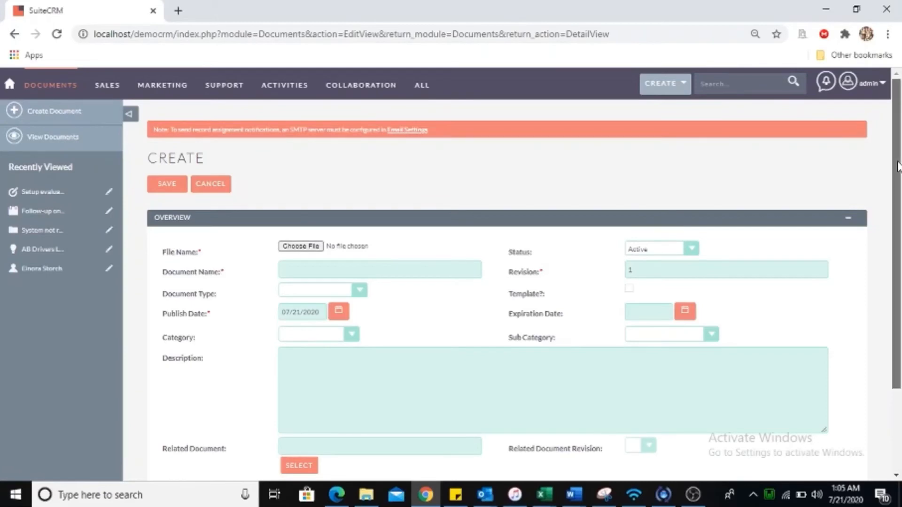
pyautogui.scroll(-2, 898, 233)
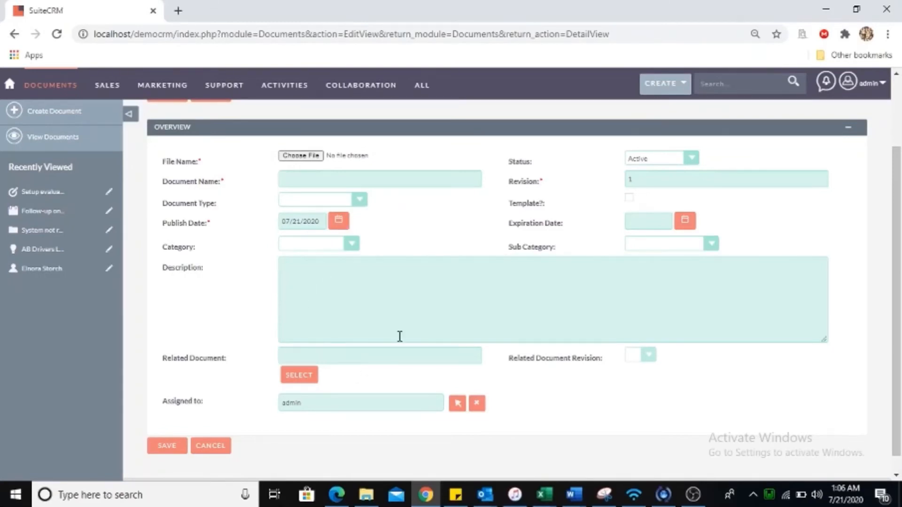
# Show the Projects list with the Draft annual audit plan project, 11/01/2010–12/31/2010.
pyautogui.moveTo(362, 94)
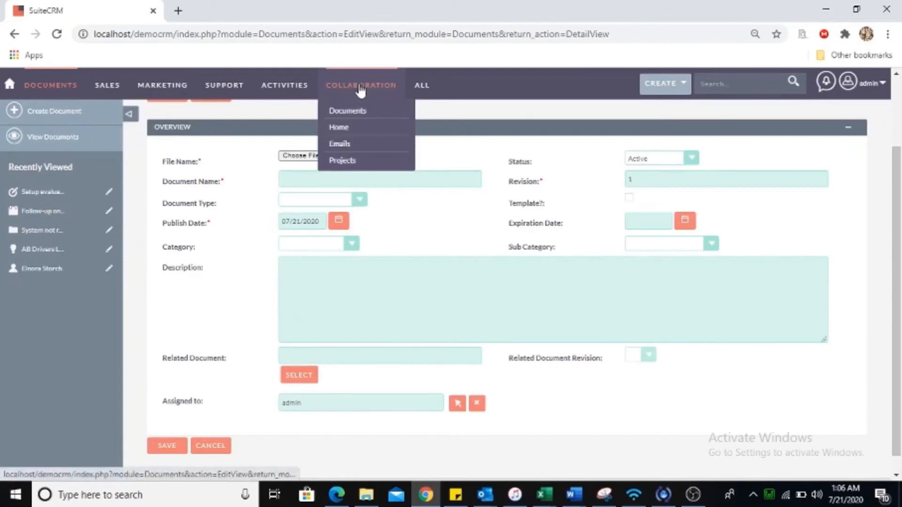
pyautogui.click(344, 161)
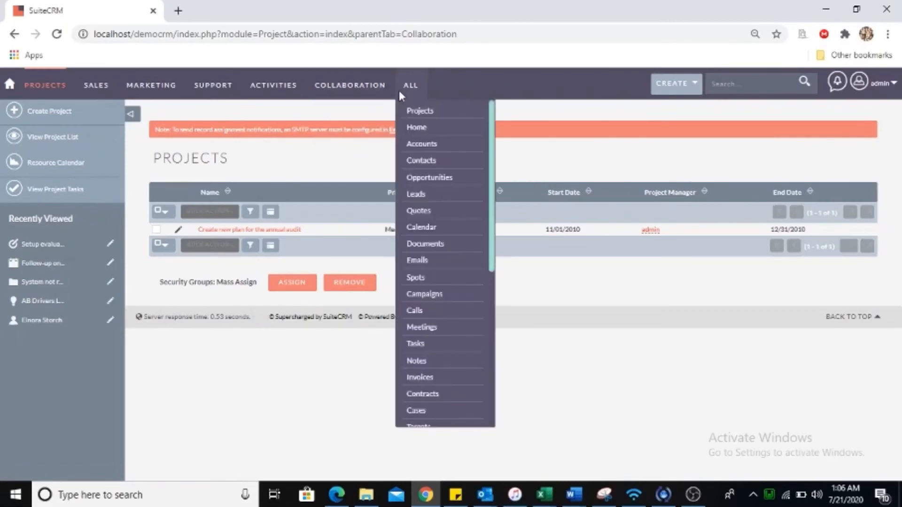
pyautogui.moveTo(419, 97)
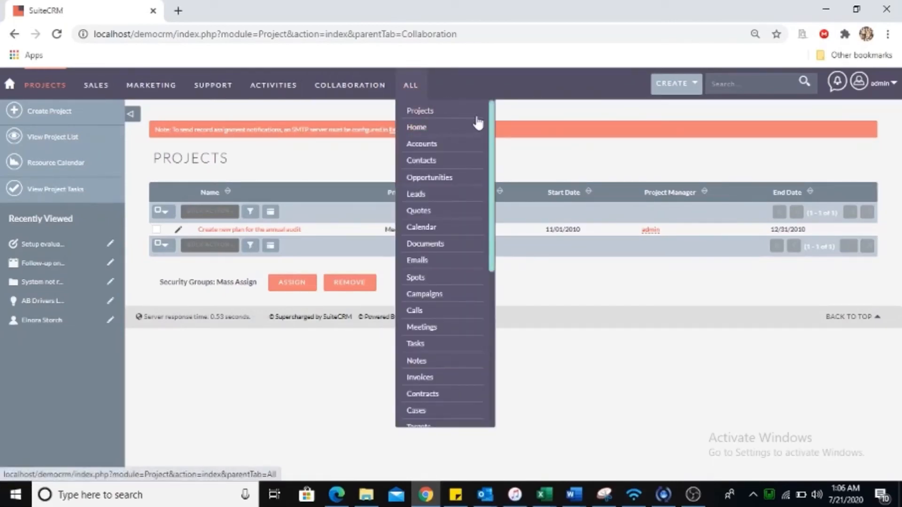
pyautogui.moveTo(490, 119); pyautogui.dragTo(499, 261)
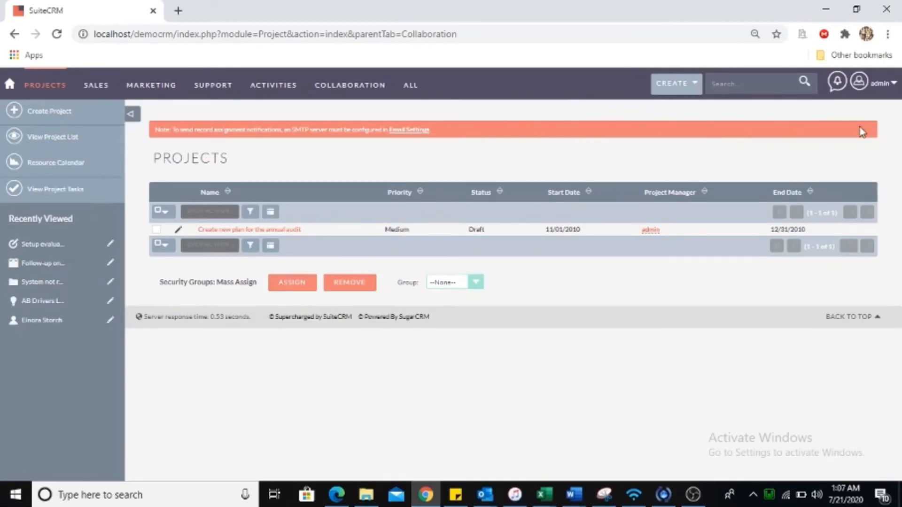
pyautogui.moveTo(891, 93)
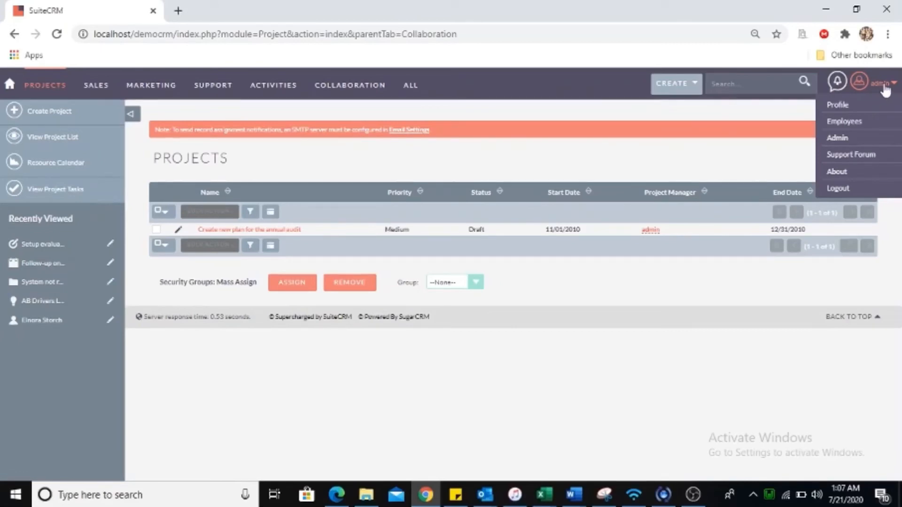
# Review the admin user's profile, checking the Status choices and collapsing User Profile.
pyautogui.click(842, 108)
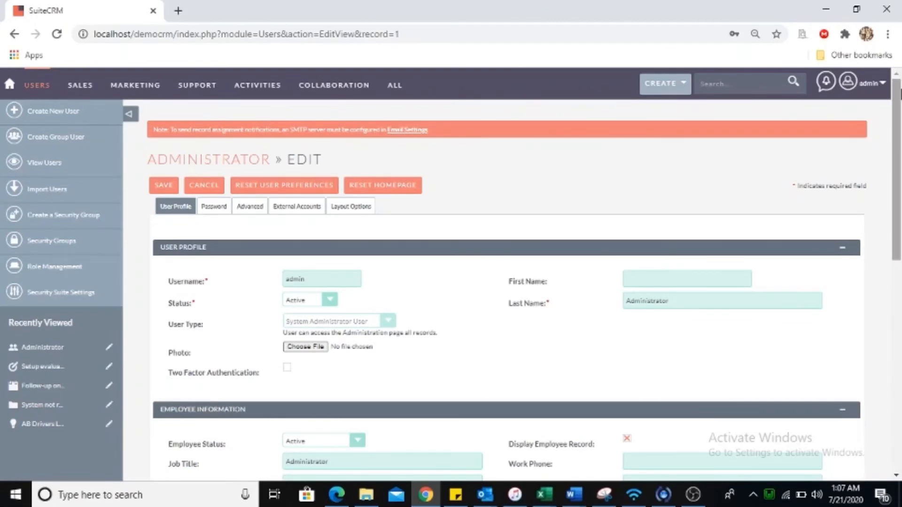
pyautogui.moveTo(897, 119); pyautogui.dragTo(465, 154)
pyautogui.click(334, 231)
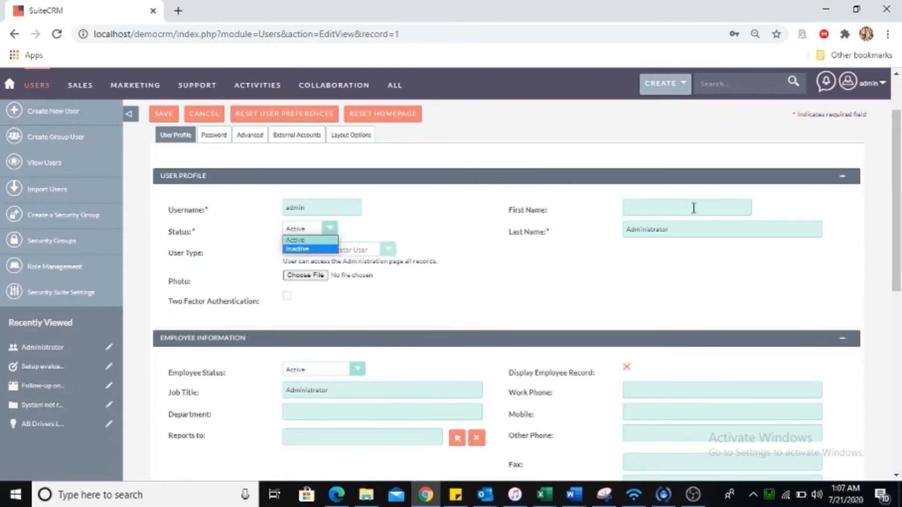
pyautogui.click(537, 184)
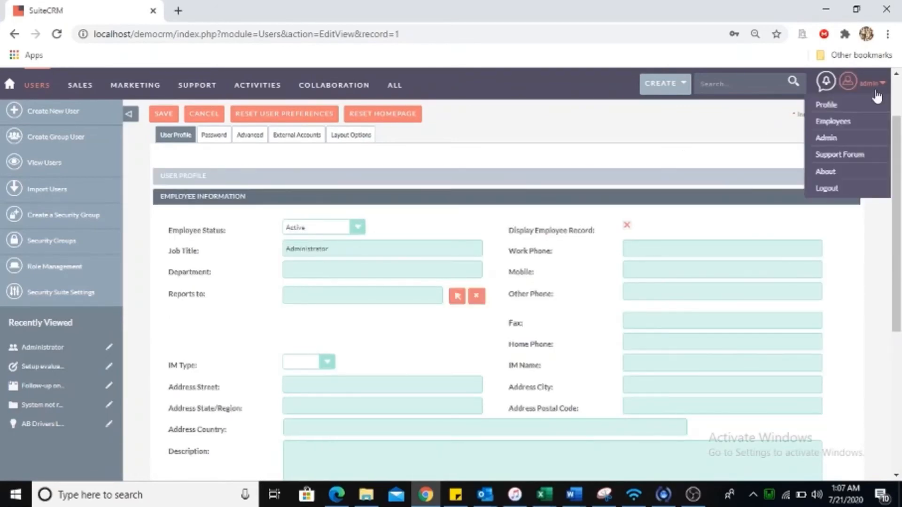
# Visit the Employees list, then go to the Administration page.
pyautogui.click(830, 123)
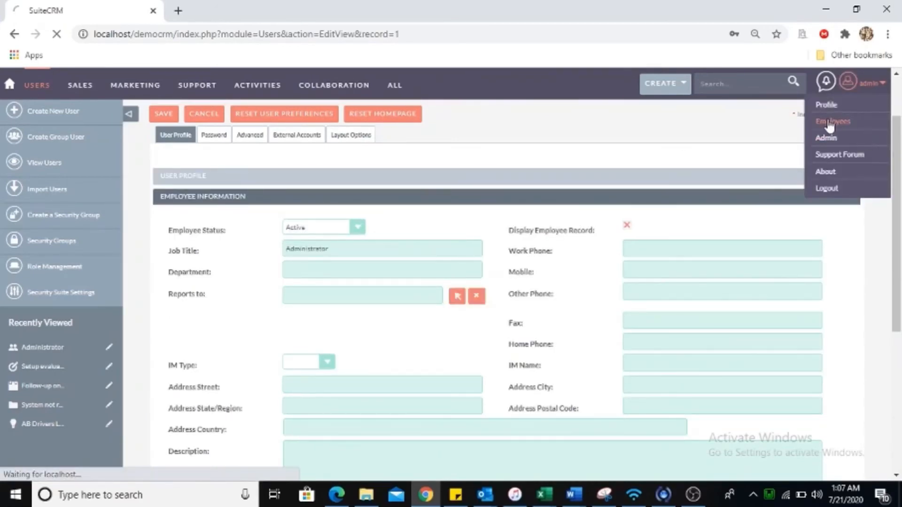
pyautogui.moveTo(895, 83)
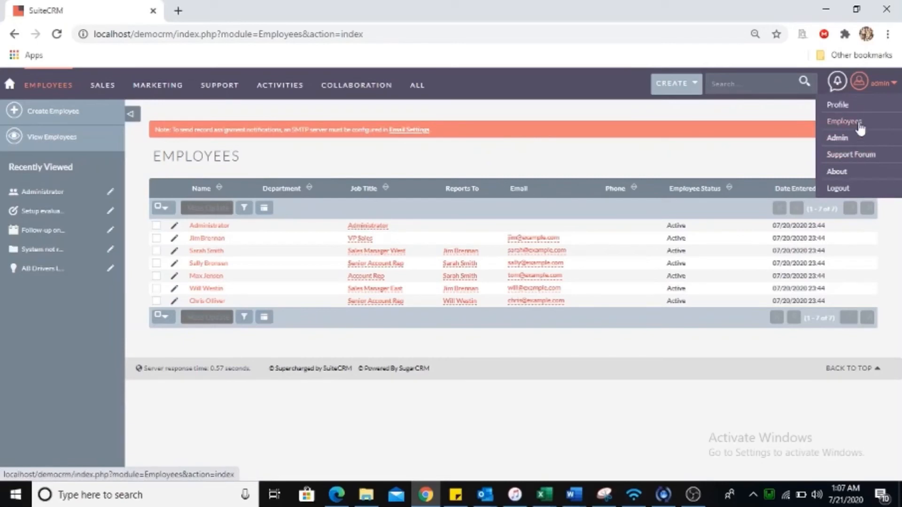
pyautogui.click(839, 139)
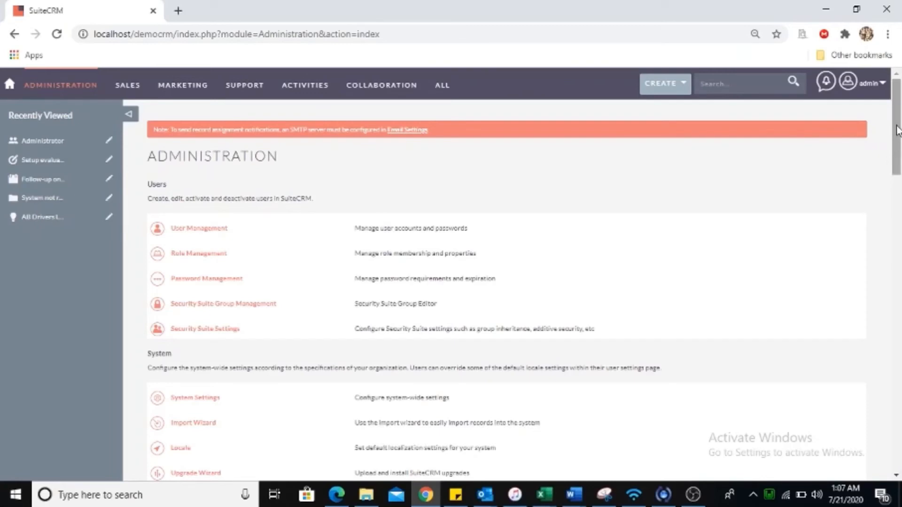
# Scroll the Administration page down to Developer Tools and Google Suite, then browse the ALL module list.
pyautogui.moveTo(897, 113); pyautogui.dragTo(898, 92)
pyautogui.scroll(-2, 897, 174)
pyautogui.moveTo(897, 173); pyautogui.dragTo(581, 287)
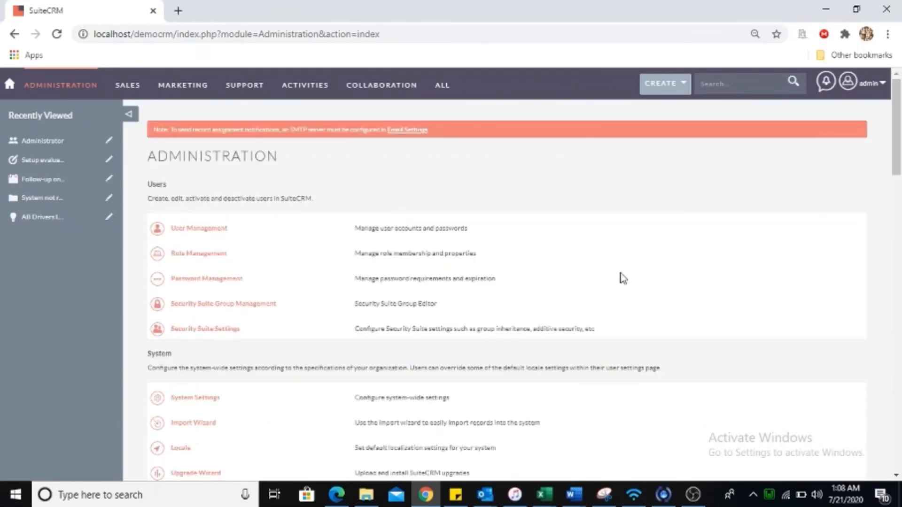
pyautogui.moveTo(898, 141); pyautogui.dragTo(898, 312)
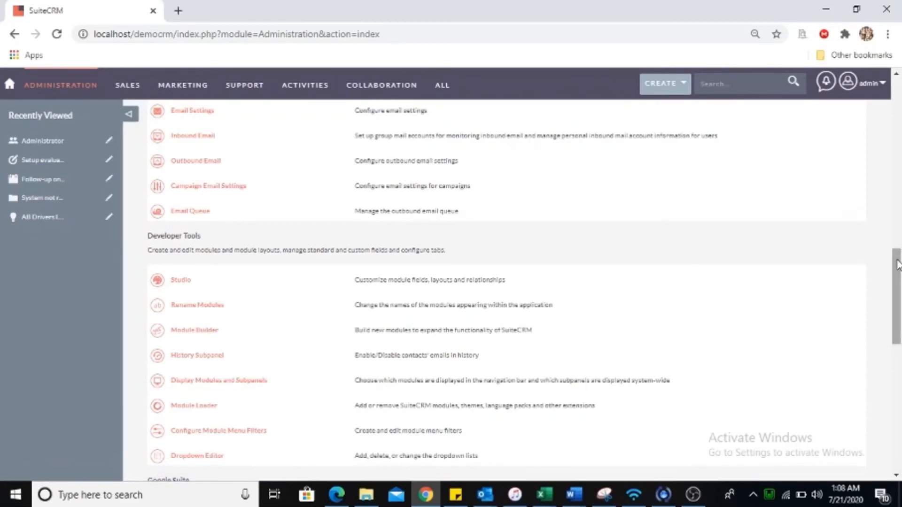
pyautogui.scroll(-3, 897, 264)
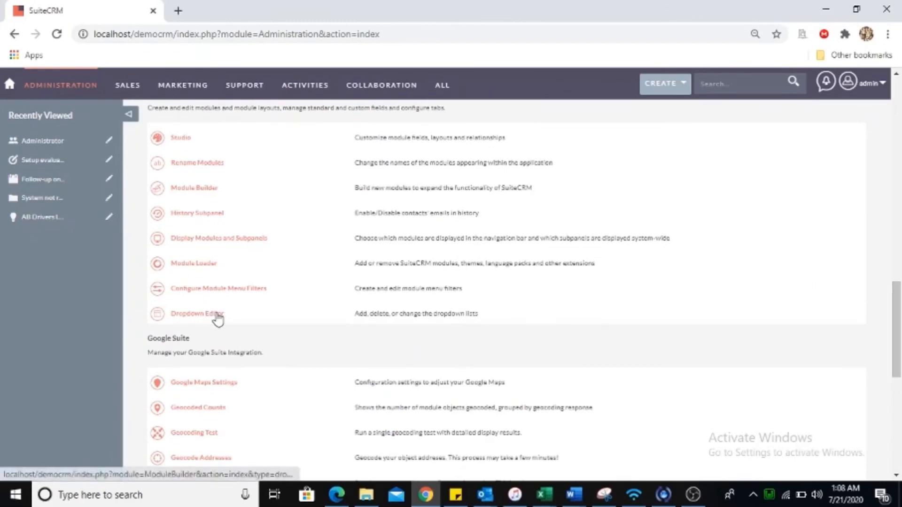
pyautogui.moveTo(447, 93)
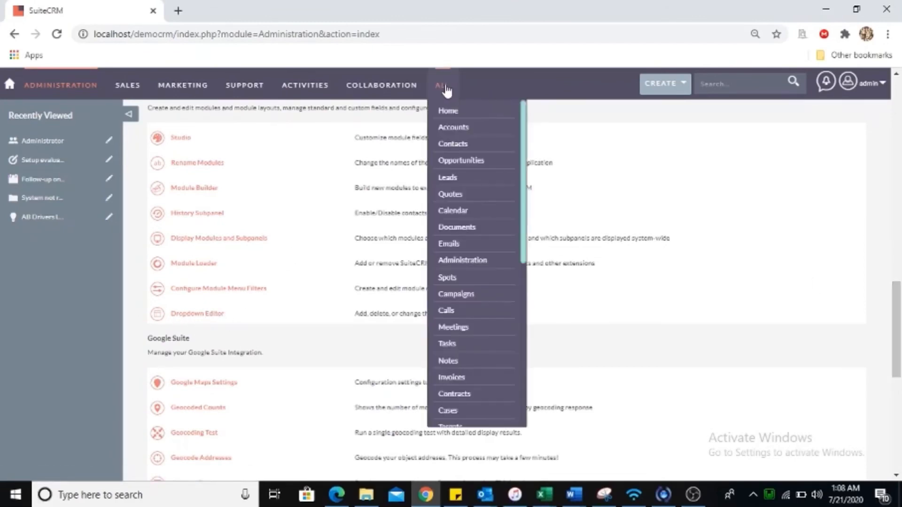
pyautogui.moveTo(522, 150); pyautogui.dragTo(524, 338)
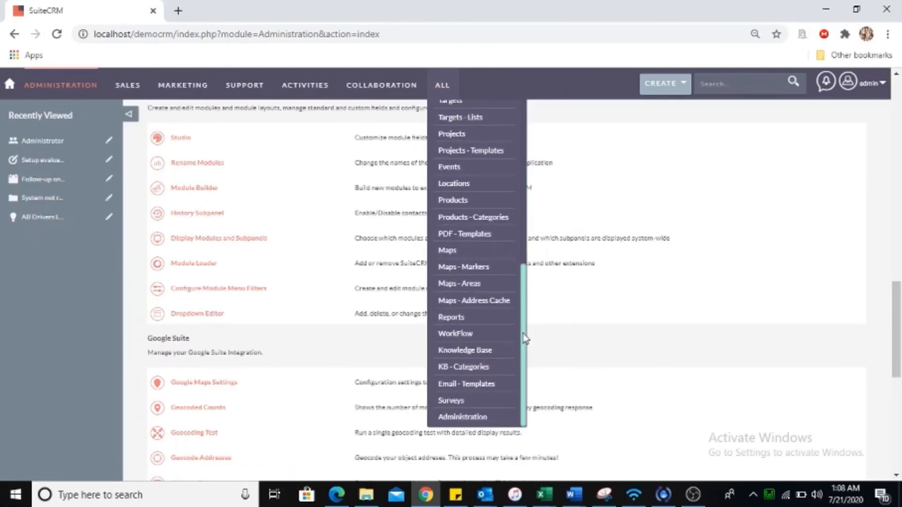
# Visit the Reports module, which has no reports yet.
pyautogui.click(455, 316)
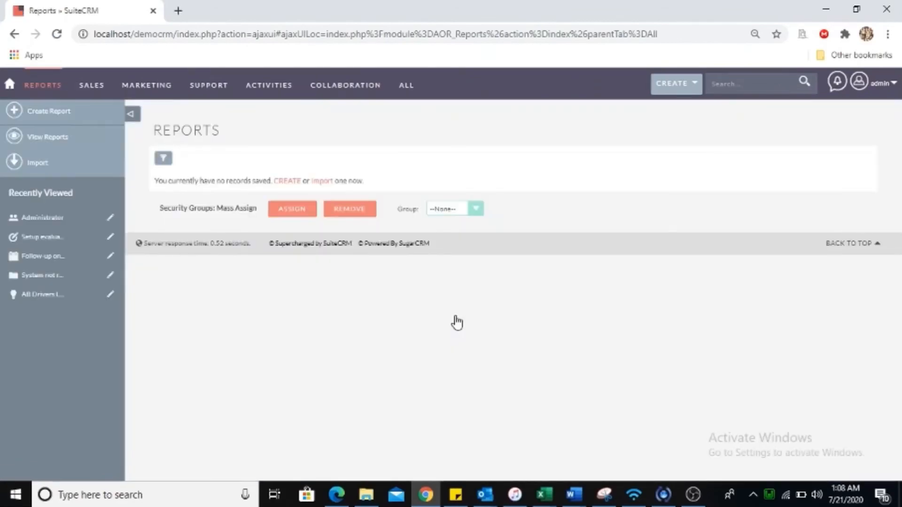
pyautogui.moveTo(455, 317); pyautogui.dragTo(186, 384)
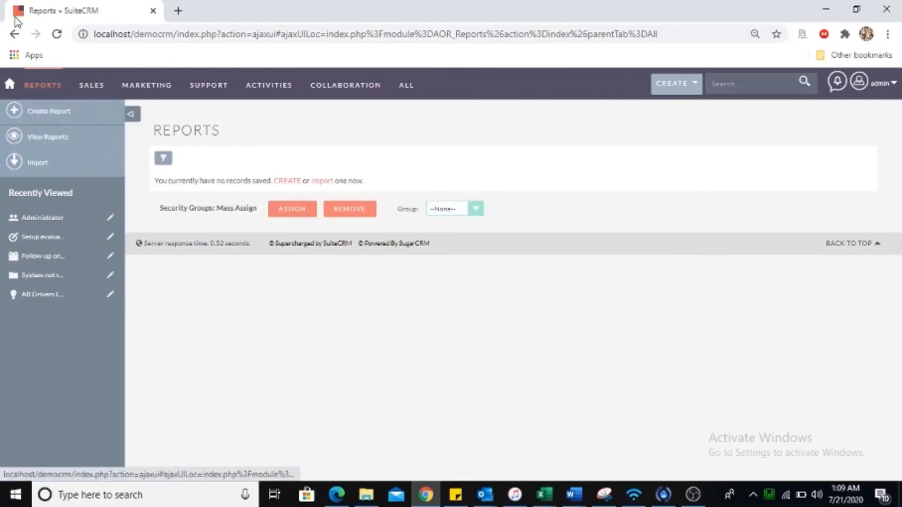
pyautogui.moveTo(54, 87)
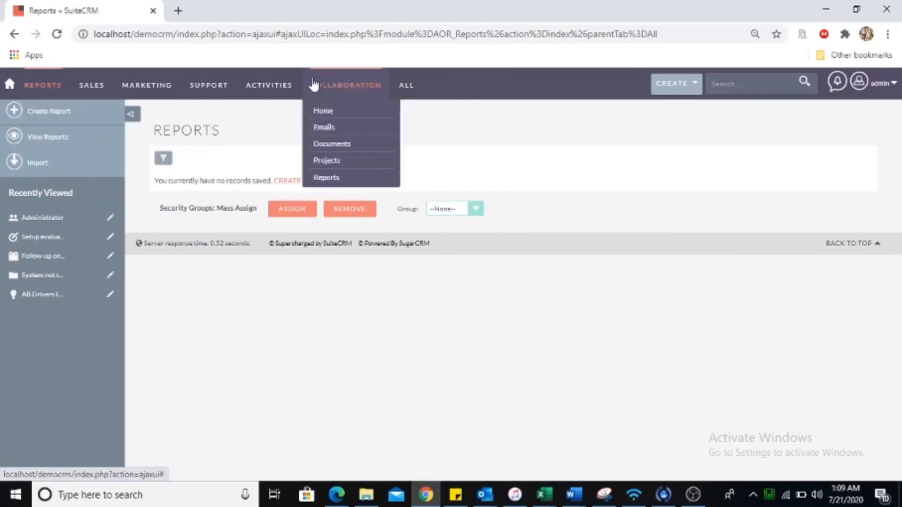
# Open the WorkFlow module from the ALL menu.
pyautogui.moveTo(412, 86)
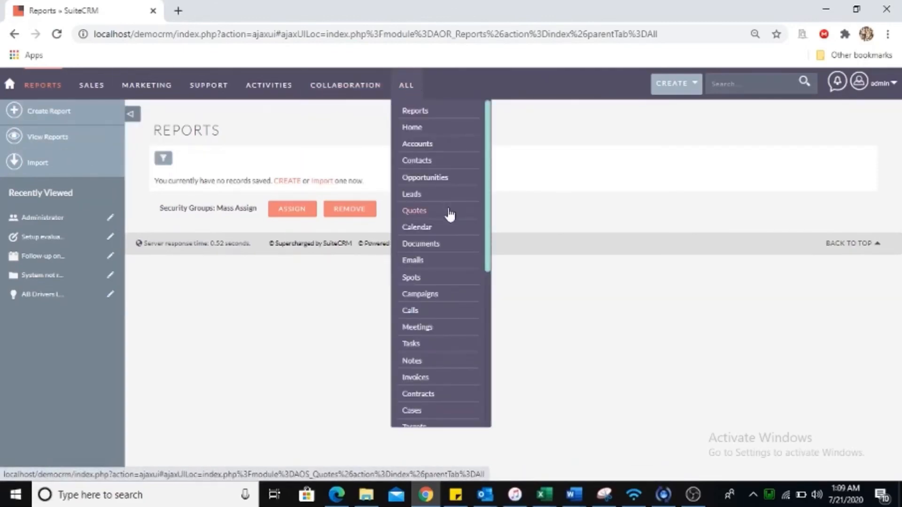
pyautogui.moveTo(488, 230); pyautogui.dragTo(478, 379)
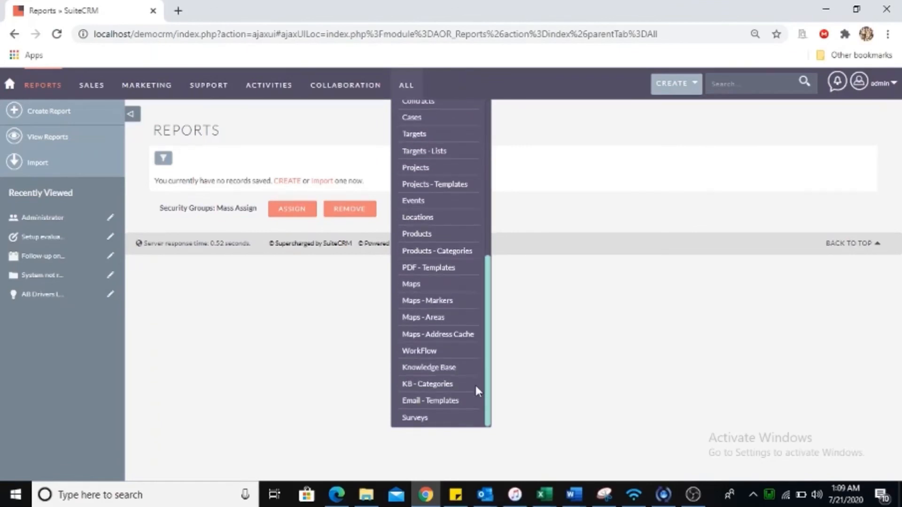
pyautogui.click(426, 353)
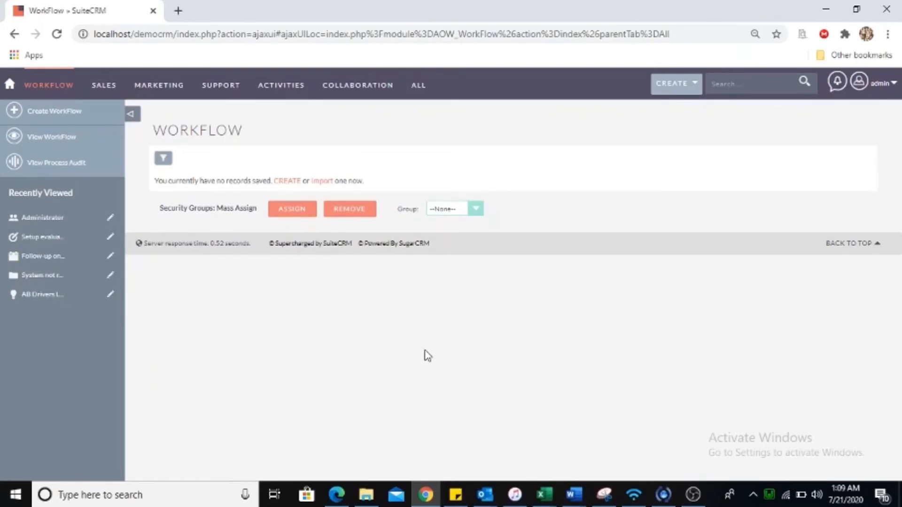
# Start a blank workflow, scroll its Basic, Conditions and Actions sections, then go to Knowledge Base.
pyautogui.click(67, 112)
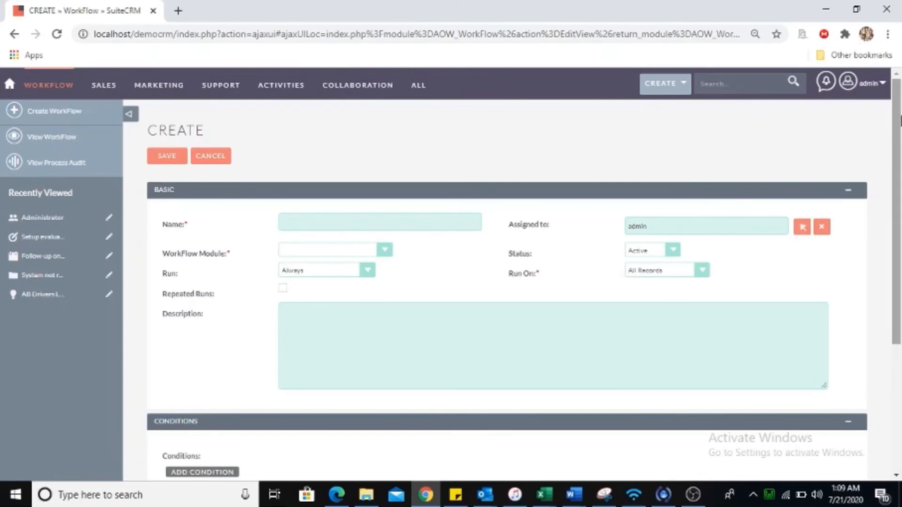
pyautogui.scroll(-4, 896, 120)
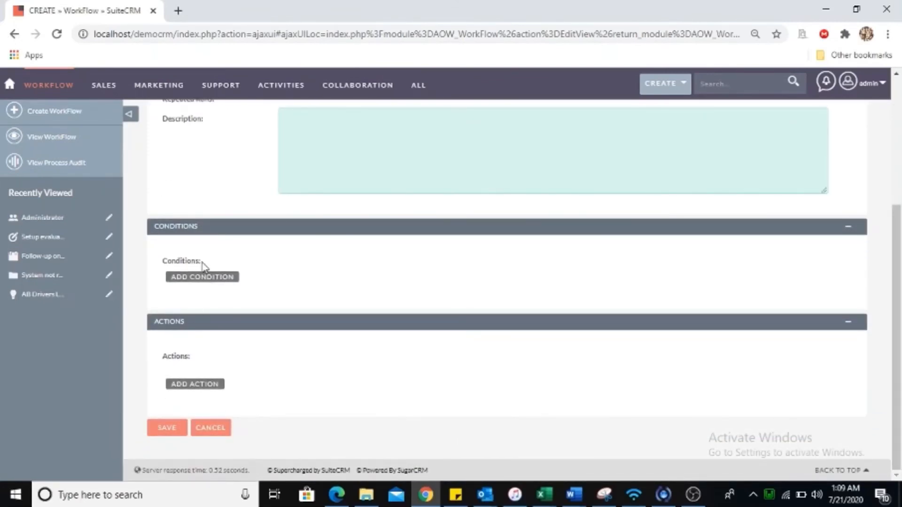
pyautogui.moveTo(418, 85)
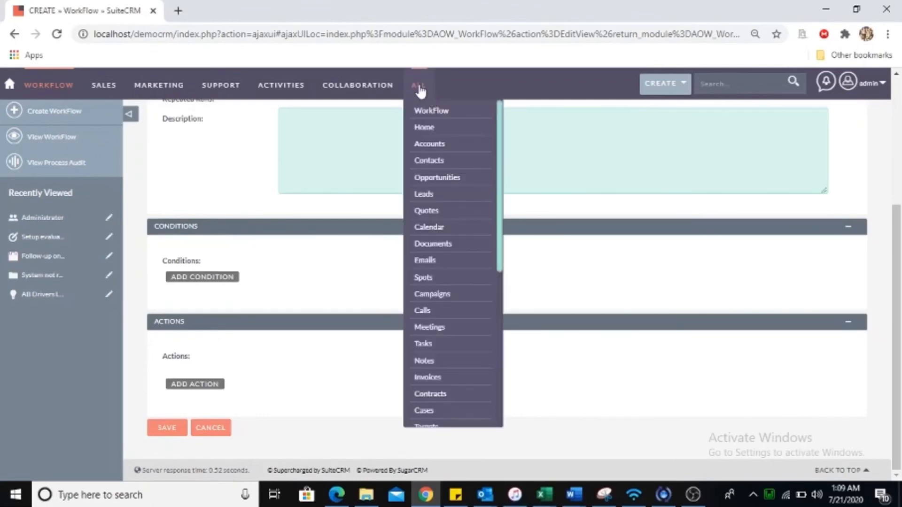
pyautogui.moveTo(500, 154); pyautogui.dragTo(491, 312)
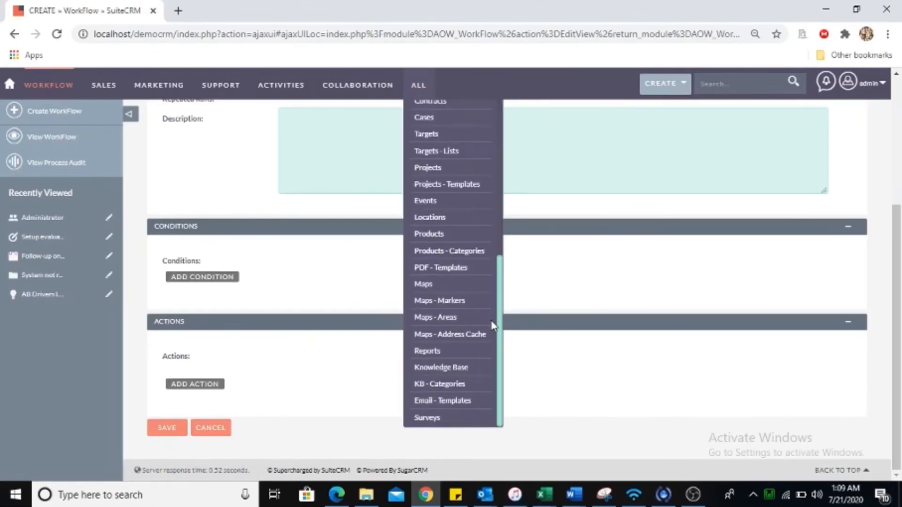
pyautogui.click(441, 367)
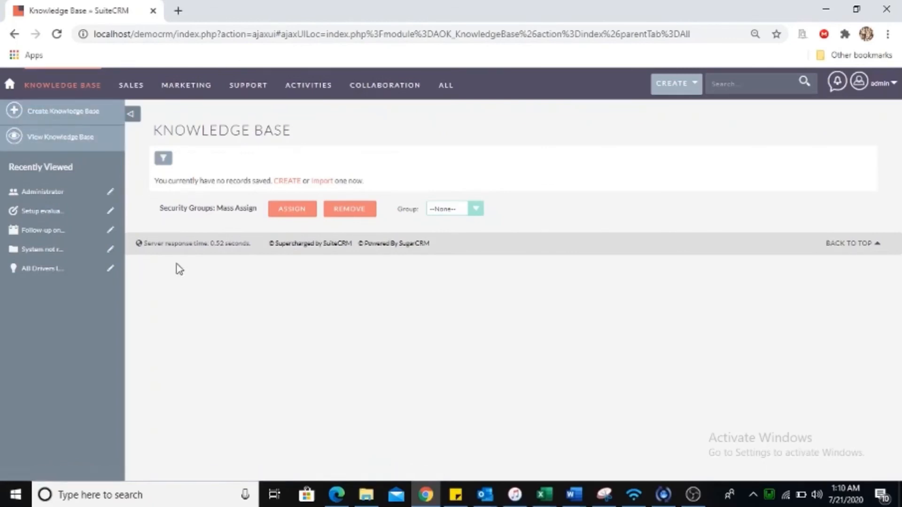
# Leave the empty Knowledge Base list and go back to the home dashboard.
pyautogui.click(10, 85)
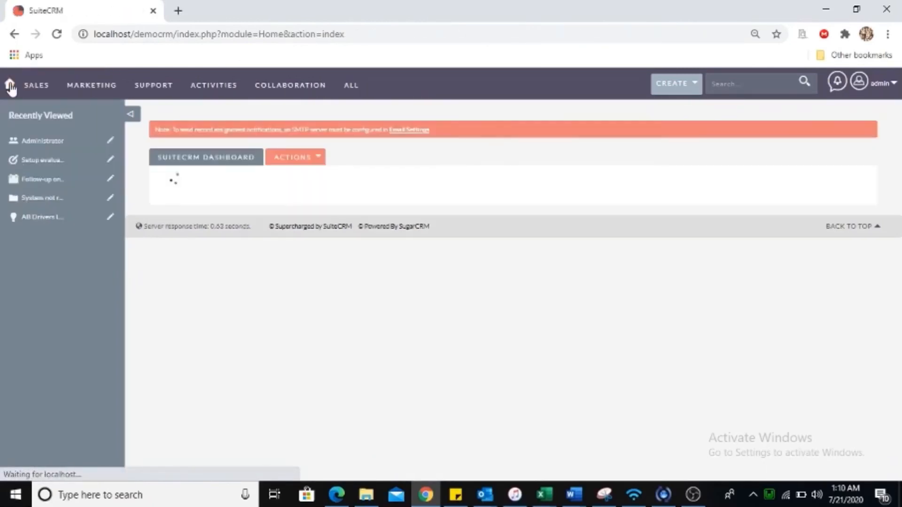